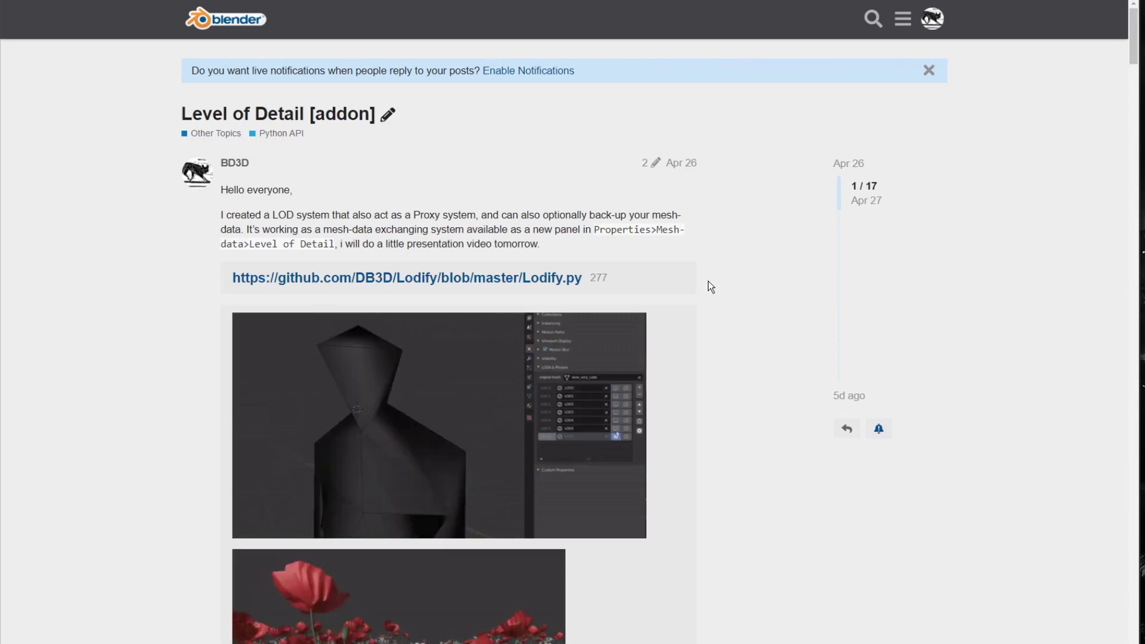
Look through the Level of Detail addon forum thread, including the Lodify GitHub link and the demo images.
{"action": "scroll", "coordinate": [708, 282], "scroll_direction": "down", "scroll_amount": 5}
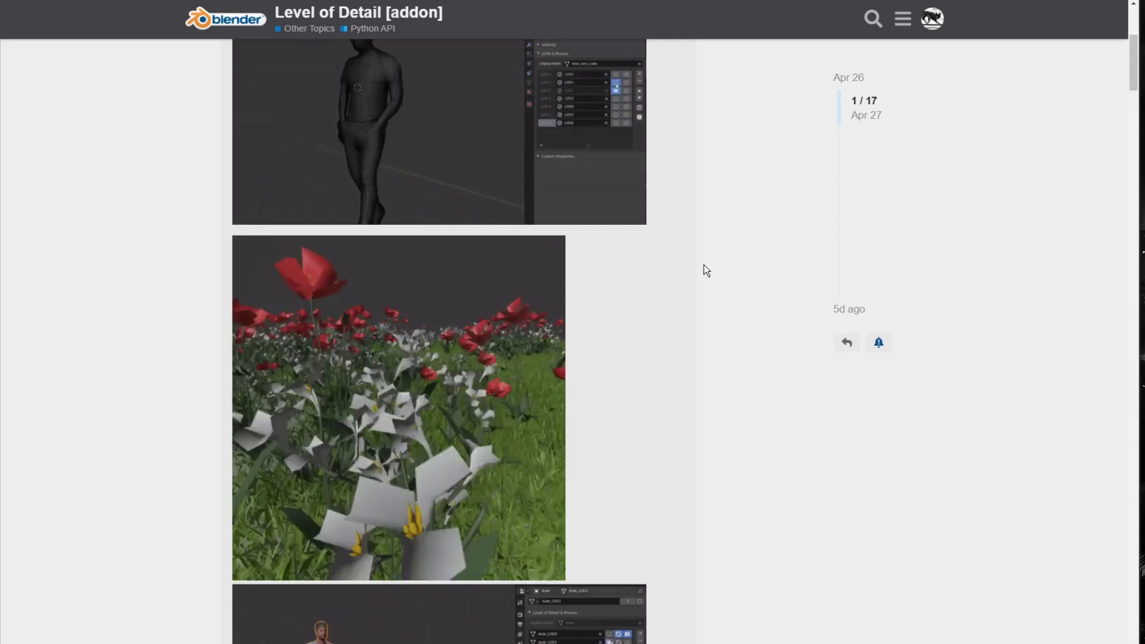
{"action": "scroll", "coordinate": [704, 267], "scroll_direction": "down", "scroll_amount": 2}
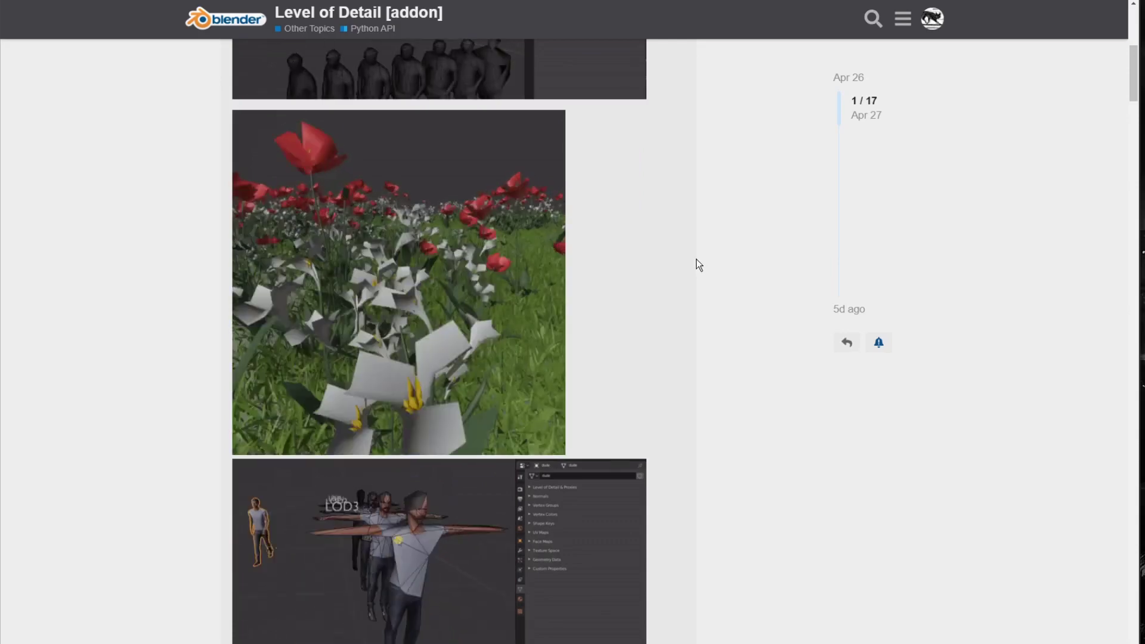
{"action": "scroll", "coordinate": [697, 259], "scroll_direction": "down", "scroll_amount": 2}
{"action": "scroll", "coordinate": [697, 259], "scroll_direction": "up", "scroll_amount": 9}
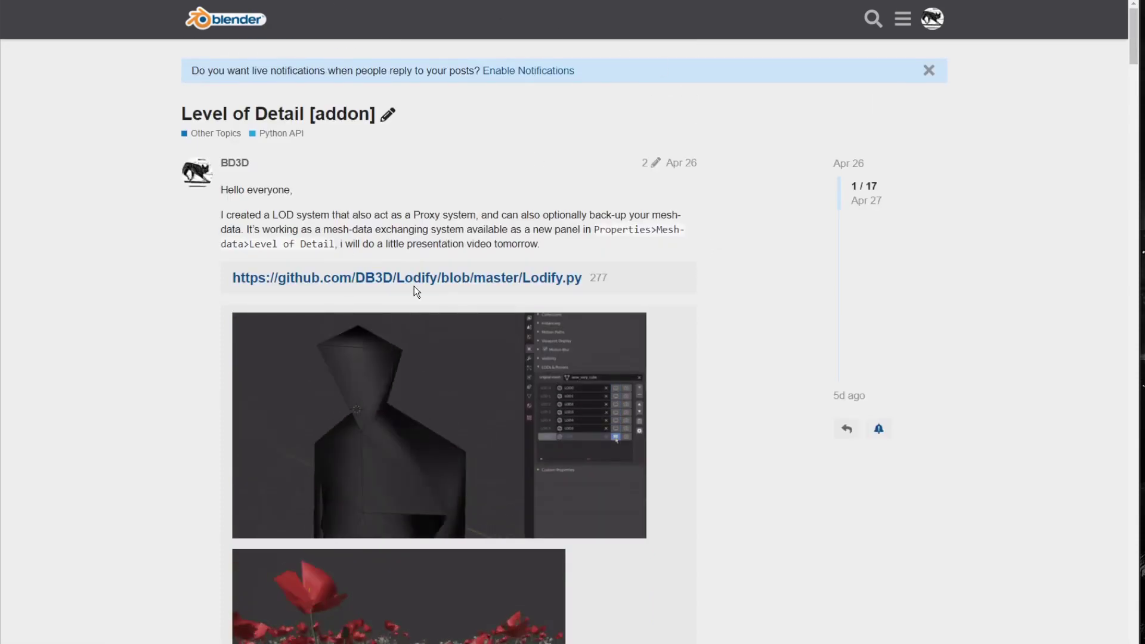
{"action": "scroll", "coordinate": [361, 275], "scroll_direction": "down", "scroll_amount": 10}
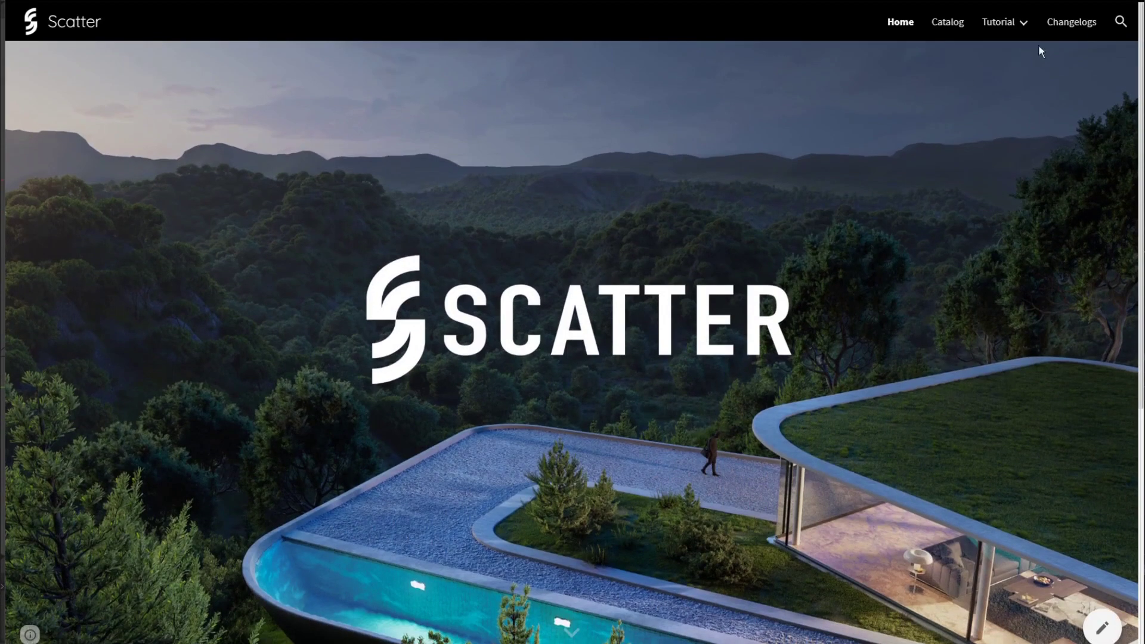
Open the Optimization tutorial on the Scatter website and read its LOD's and Proxies section about Lodify.
{"action": "mouse_move", "coordinate": [1008, 18]}
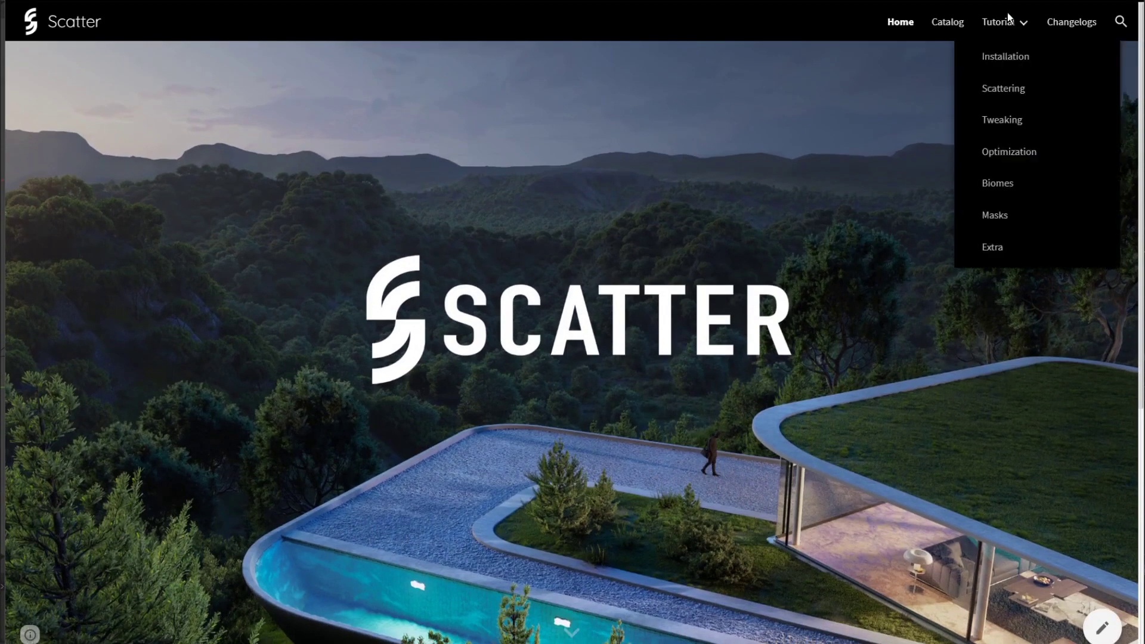
{"action": "left_click", "coordinate": [1009, 153]}
{"action": "scroll", "coordinate": [463, 200], "scroll_direction": "down", "scroll_amount": 15}
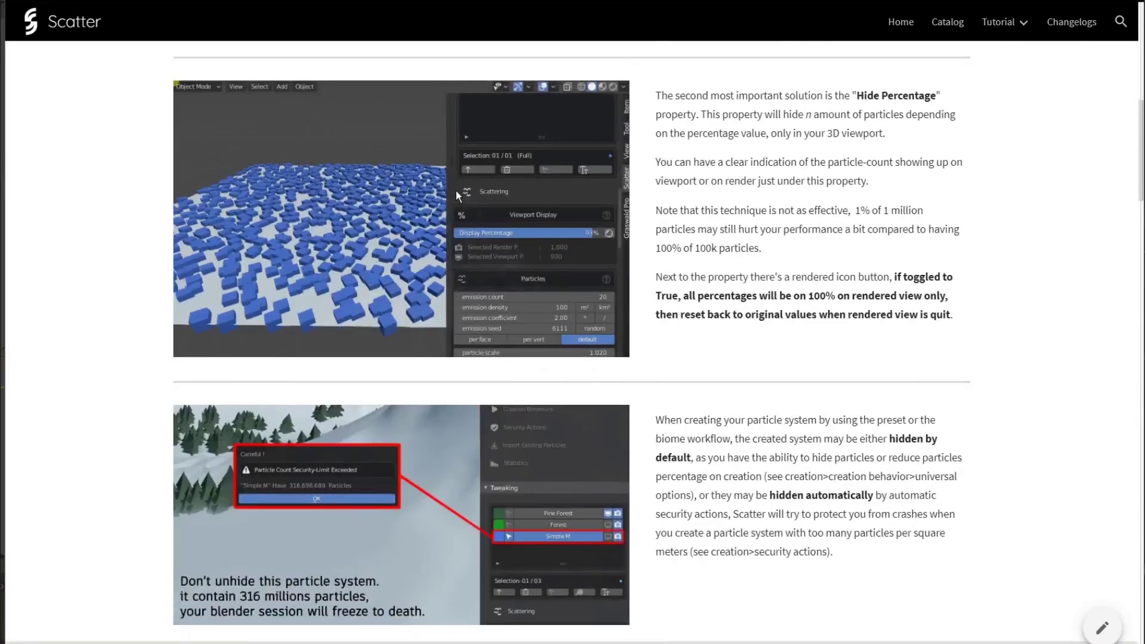
{"action": "scroll", "coordinate": [451, 190], "scroll_direction": "down", "scroll_amount": 10}
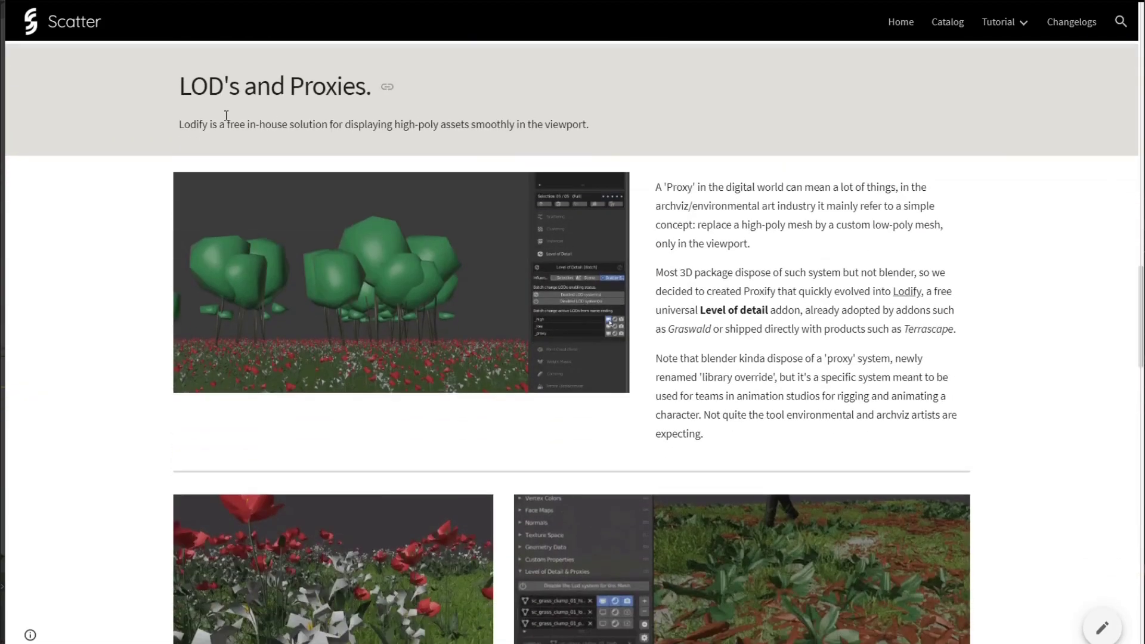
{"action": "scroll", "coordinate": [737, 194], "scroll_direction": "down", "scroll_amount": 1}
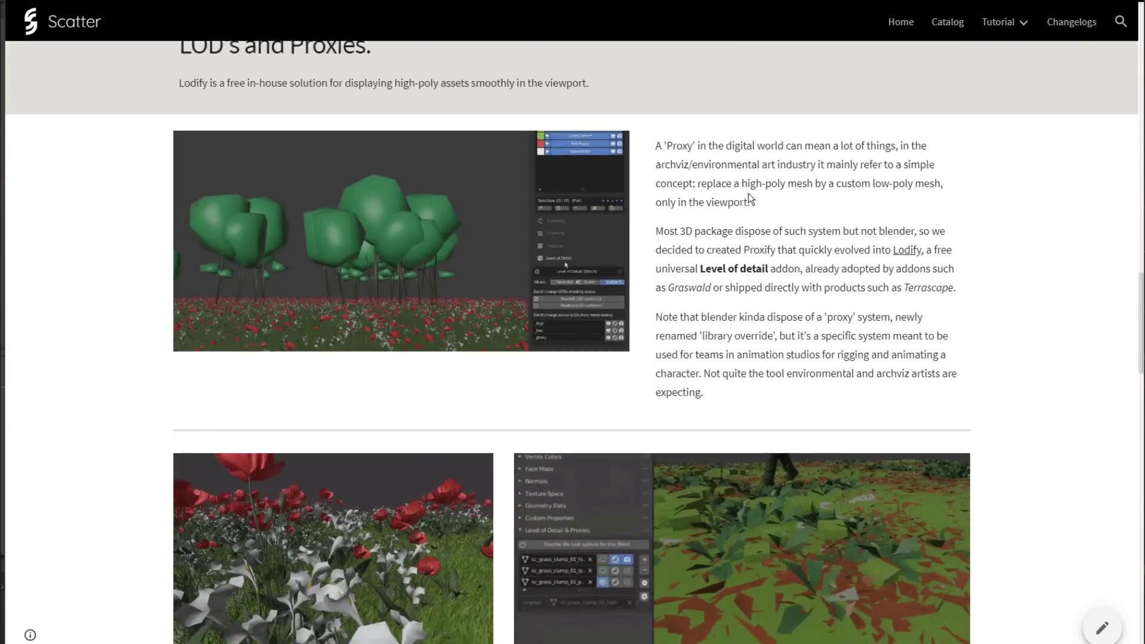
{"action": "scroll", "coordinate": [772, 239], "scroll_direction": "down", "scroll_amount": 5}
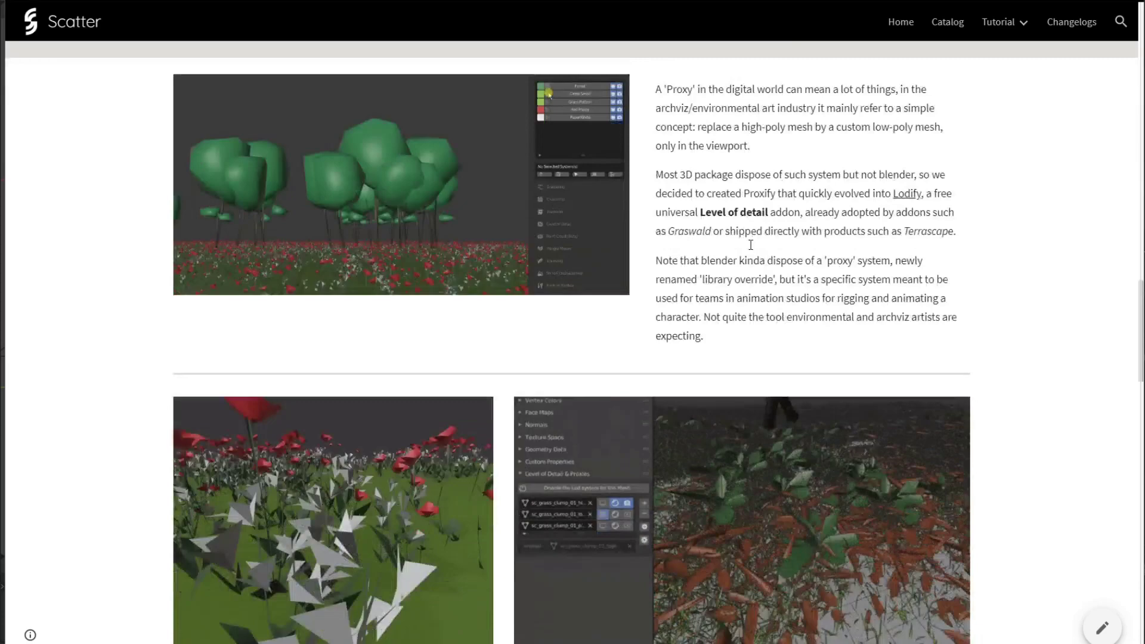
{"action": "scroll", "coordinate": [566, 373], "scroll_direction": "down", "scroll_amount": 3}
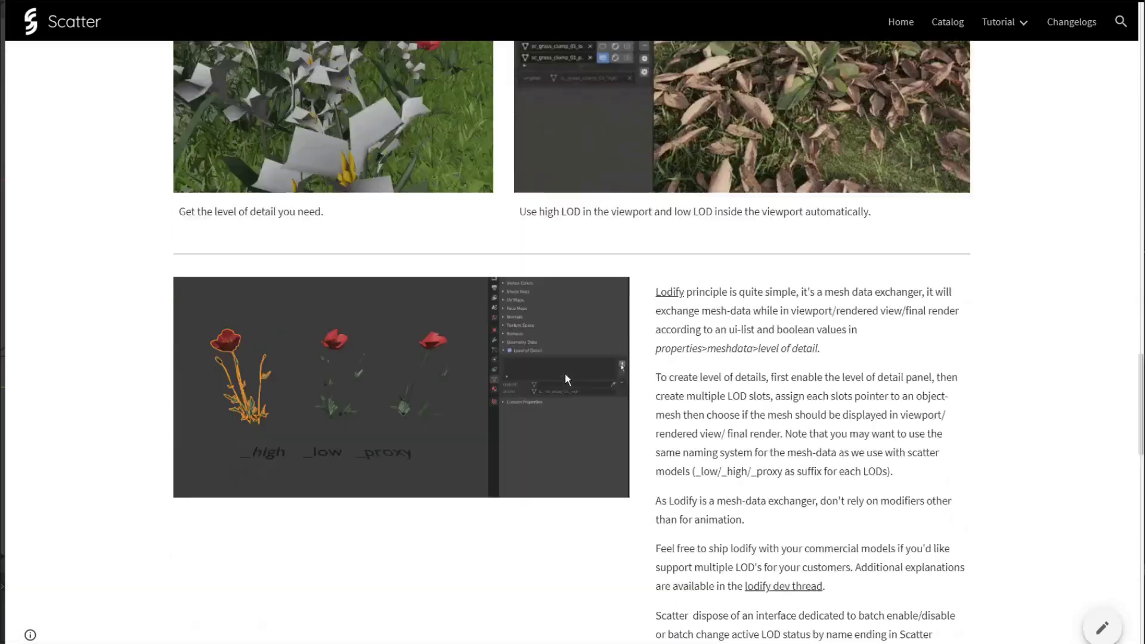
{"action": "scroll", "coordinate": [565, 373], "scroll_direction": "up", "scroll_amount": 6}
{"action": "scroll", "coordinate": [565, 373], "scroll_direction": "up", "scroll_amount": 3}
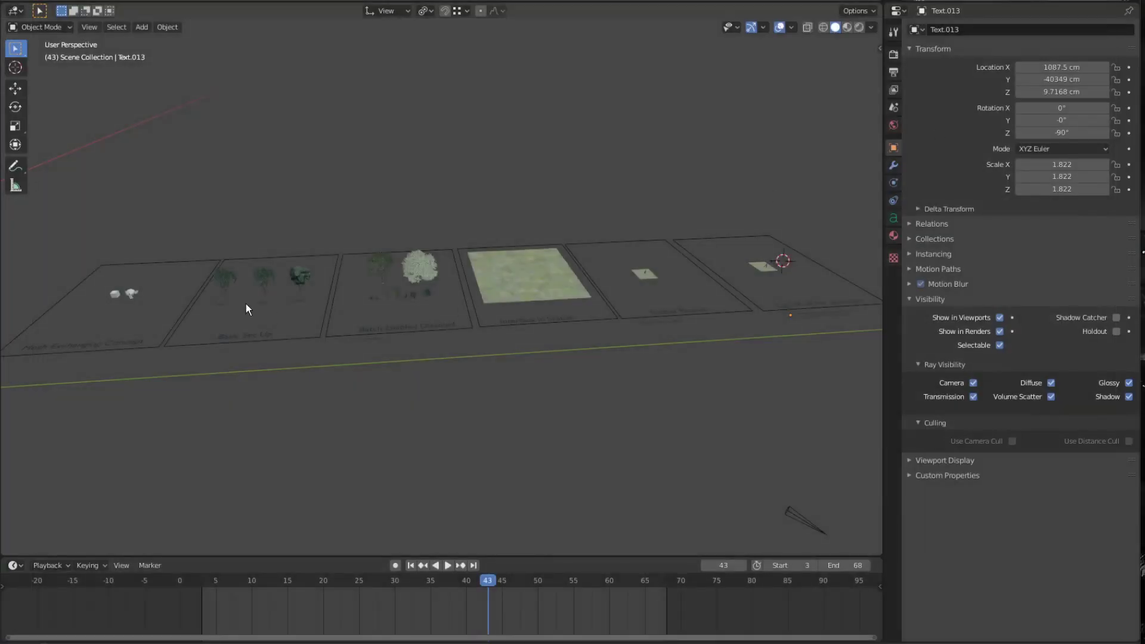
Switch to Blender and rename the mesh data of the cube in the Mesh Exchanging Concept area as mesh_cube.
{"action": "middle_click_drag", "start_coordinate": [247, 304], "coordinate": [284, 309]}
{"action": "scroll", "coordinate": [245, 305], "scroll_direction": "up", "scroll_amount": 6}
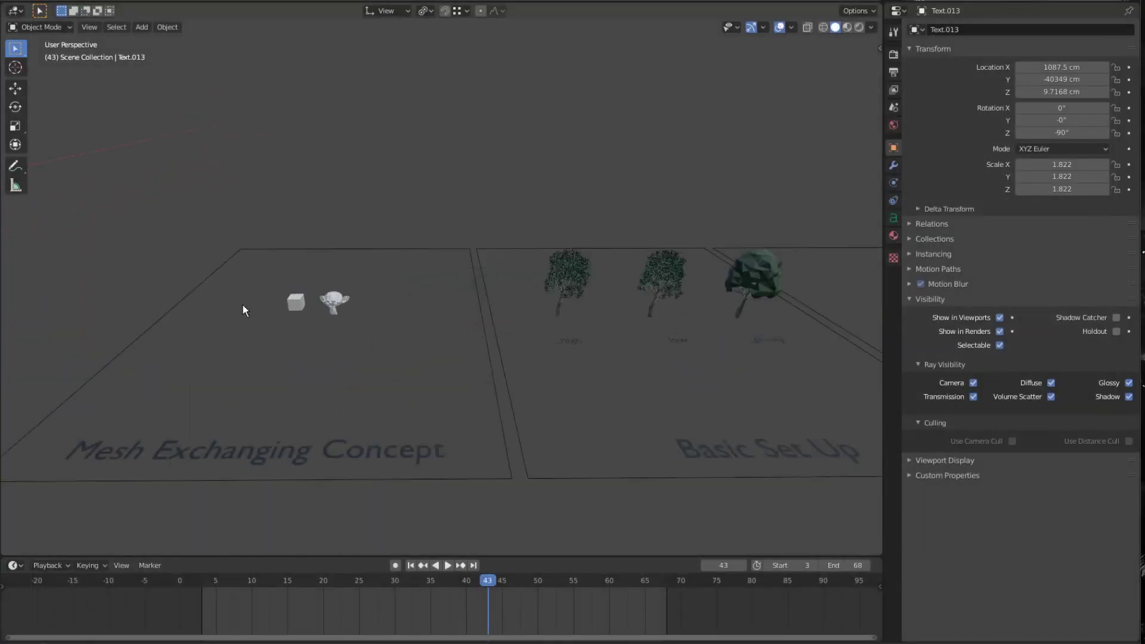
{"action": "scroll", "coordinate": [280, 334], "scroll_direction": "down", "scroll_amount": 3}
{"action": "scroll", "coordinate": [332, 310], "scroll_direction": "up", "scroll_amount": 2}
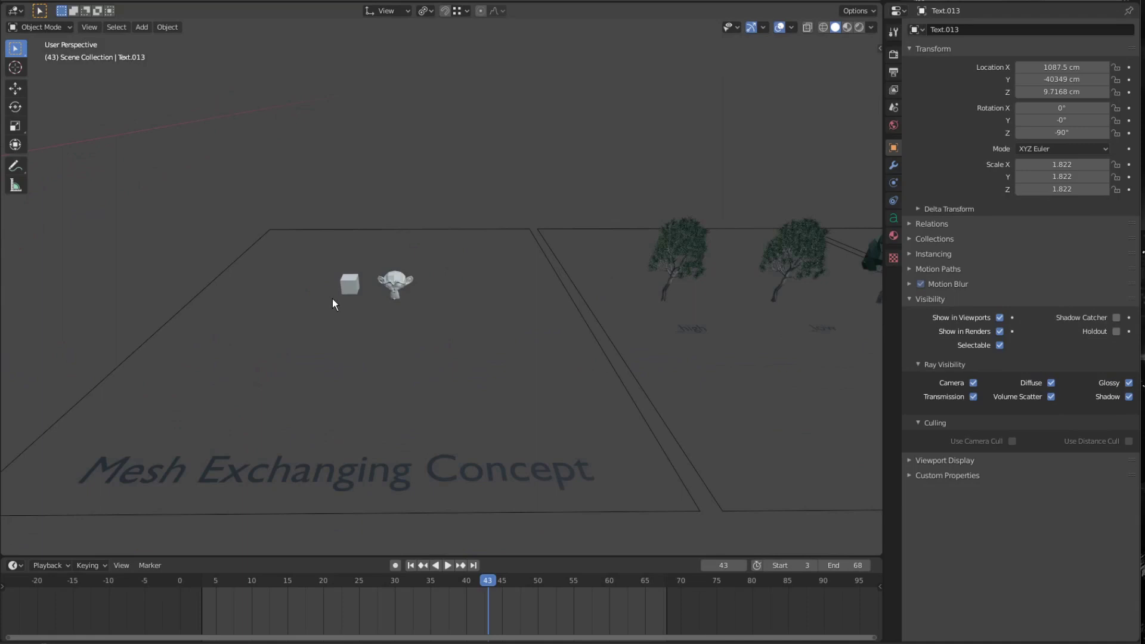
{"action": "scroll", "coordinate": [332, 295], "scroll_direction": "up", "scroll_amount": 8}
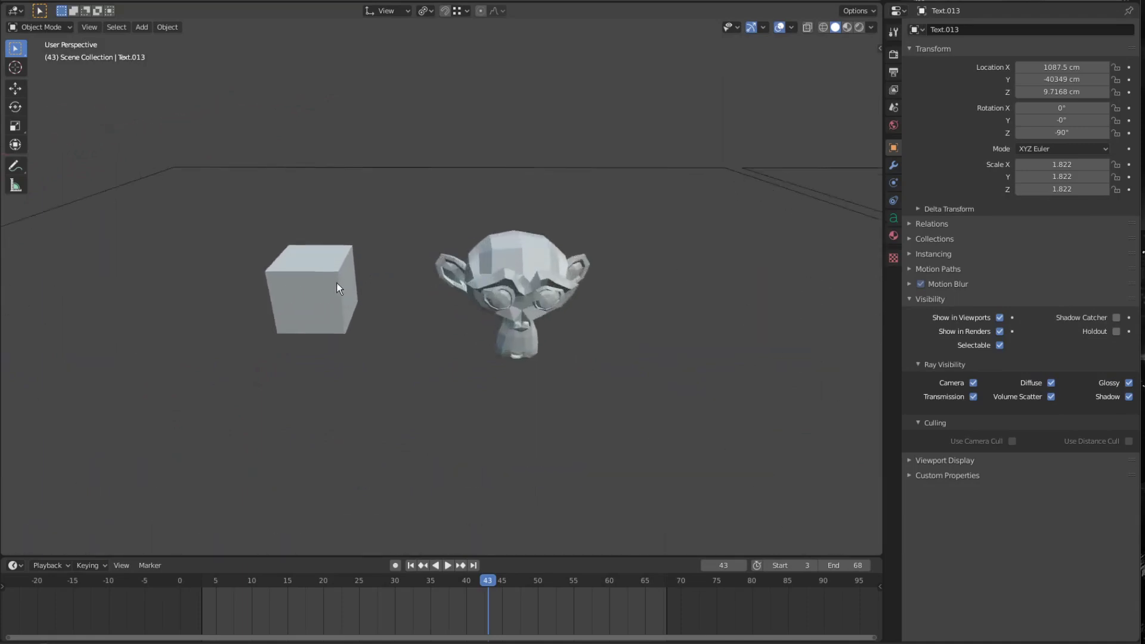
{"action": "scroll", "coordinate": [342, 292], "scroll_direction": "up", "scroll_amount": 2}
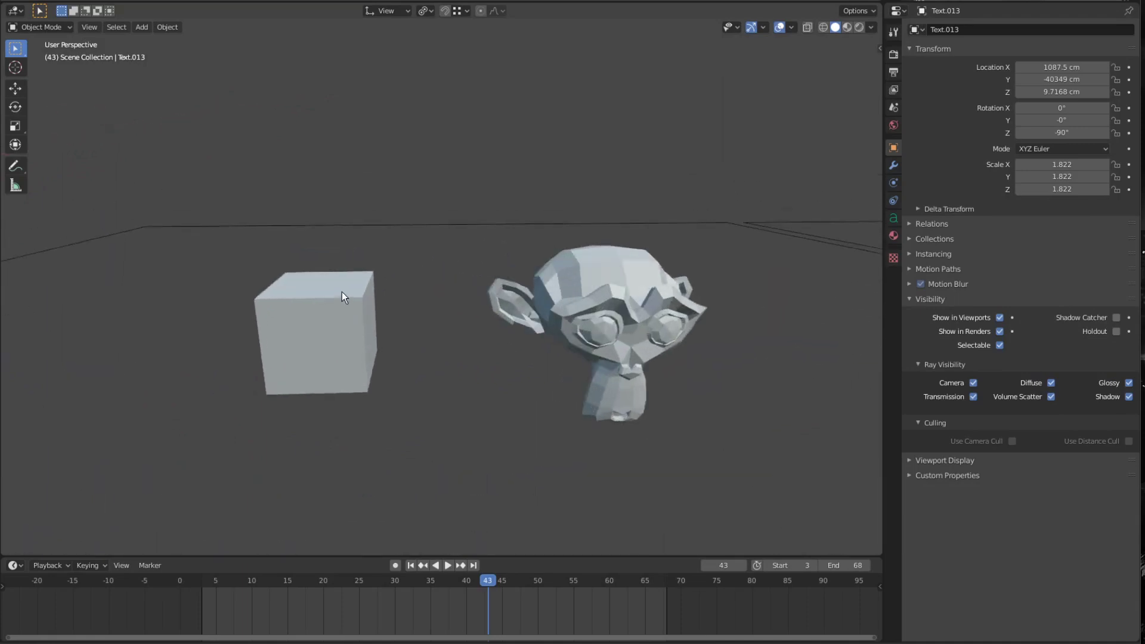
{"action": "left_click", "coordinate": [682, 323]}
{"action": "left_click", "coordinate": [335, 323]}
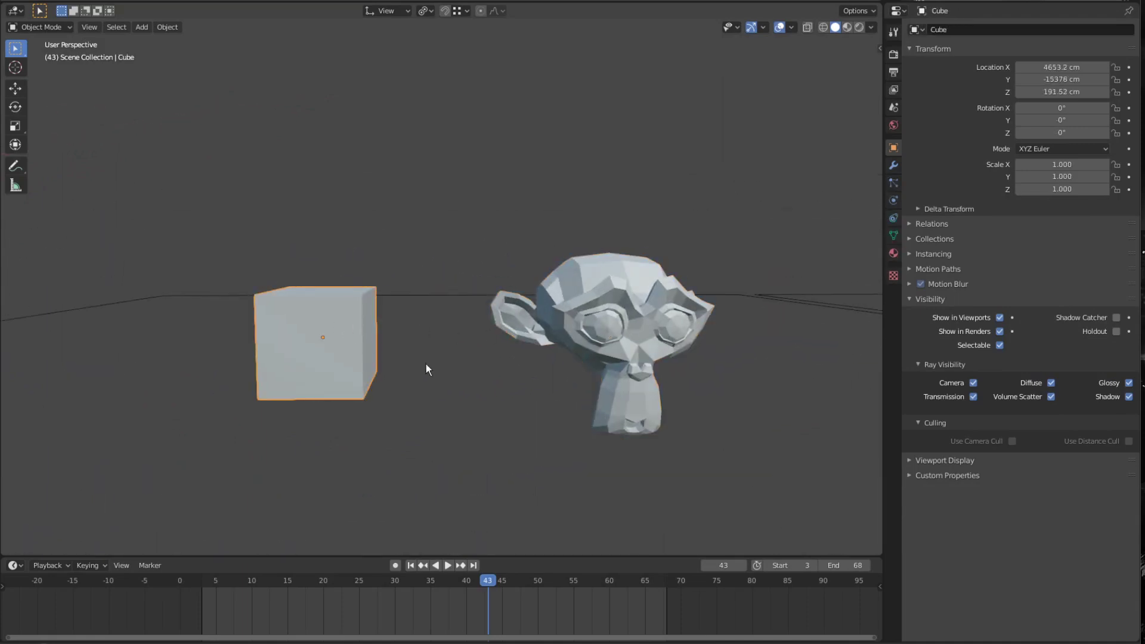
{"action": "left_click", "coordinate": [893, 235]}
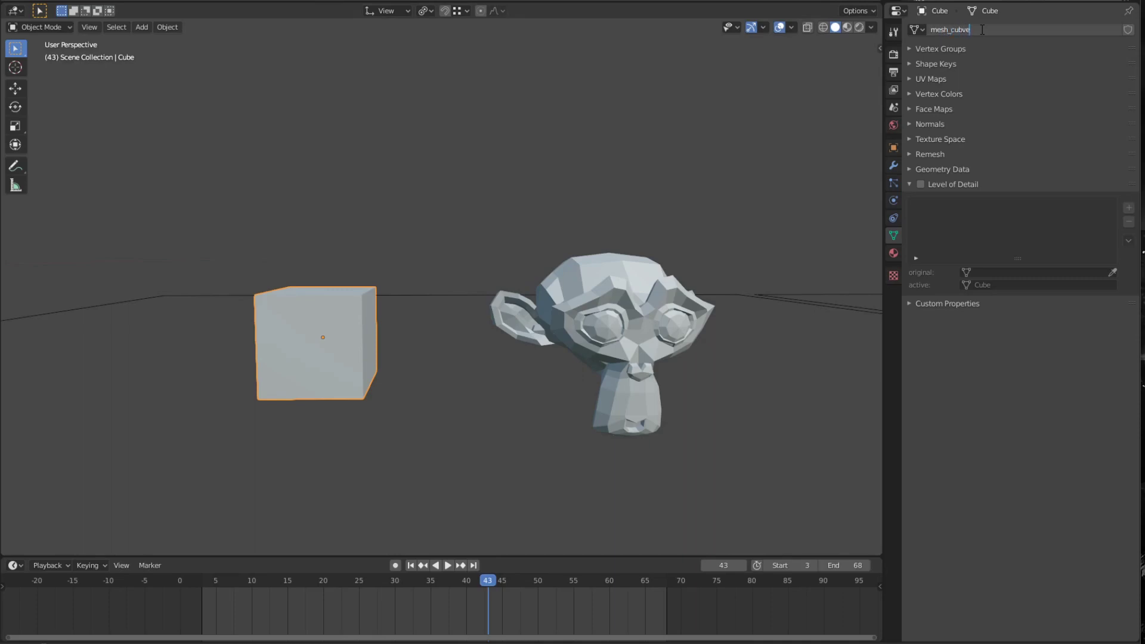
{"action": "key", "text": "Return"}
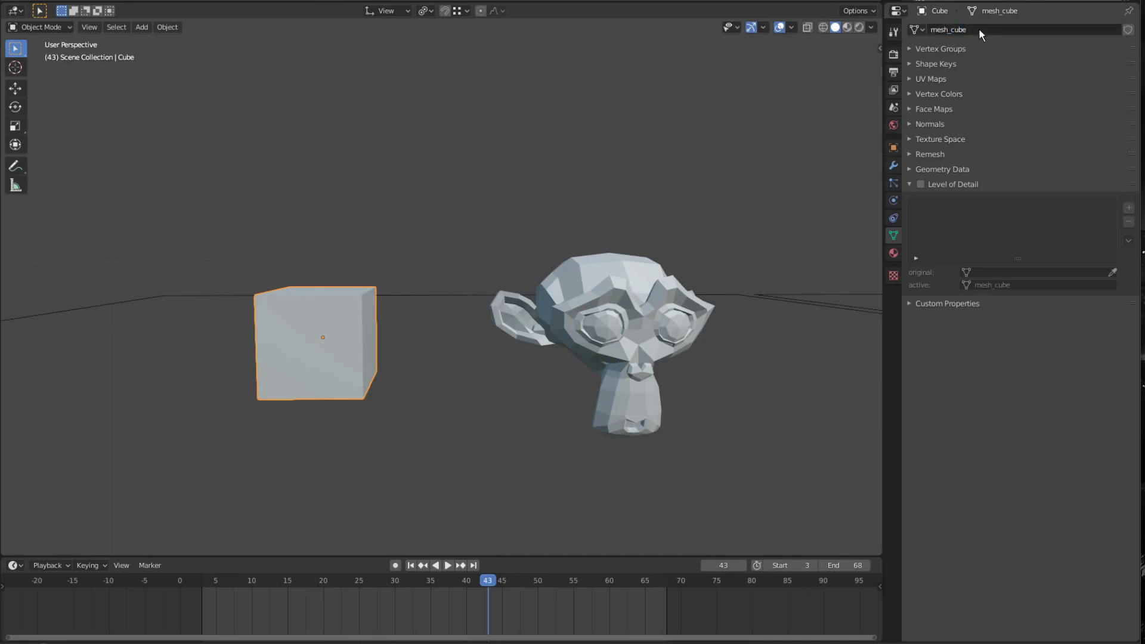
Replace the monkey head's mesh data with mesh_cube, and collapse the Shape Keys settings.
{"action": "left_click", "coordinate": [629, 281]}
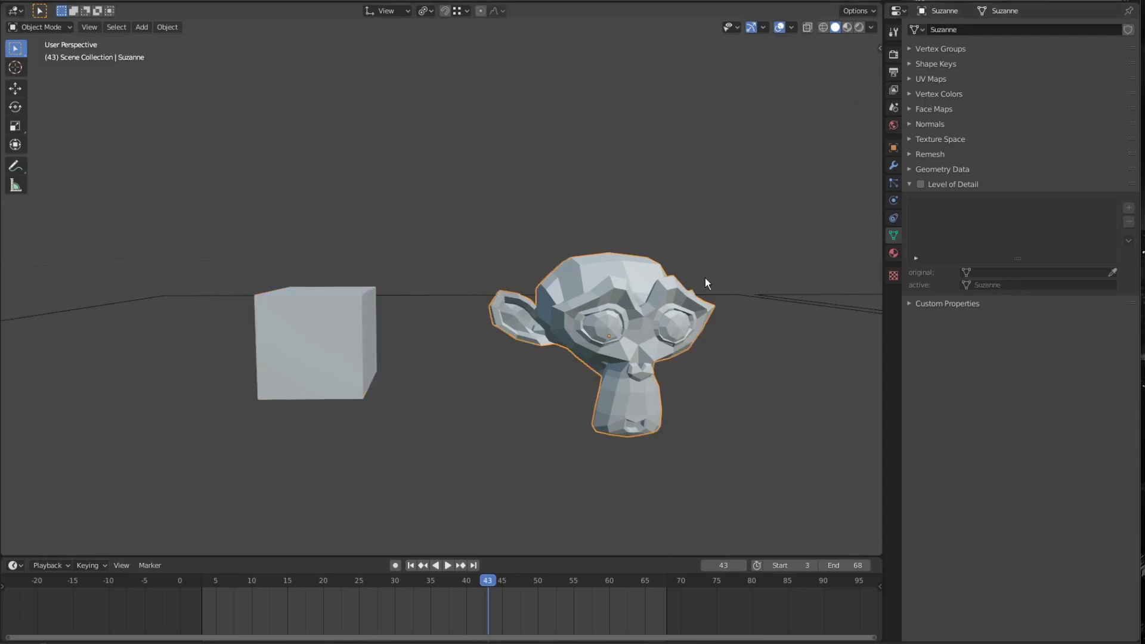
{"action": "left_click", "coordinate": [915, 30]}
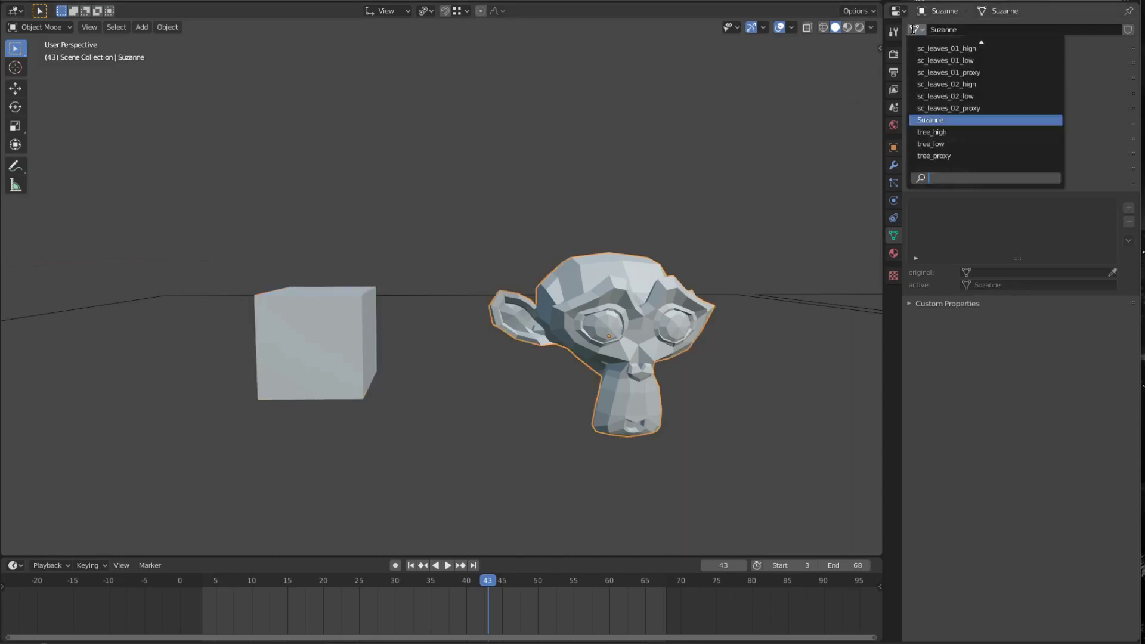
{"action": "type", "text": "mes"}
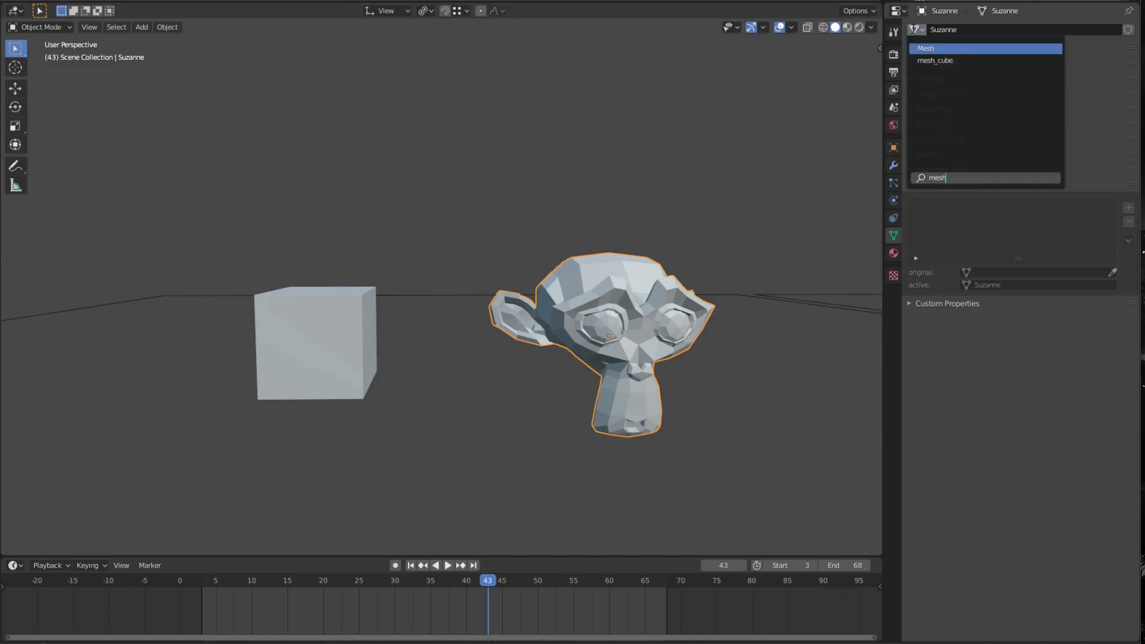
{"action": "type", "text": "h"}
{"action": "left_click", "coordinate": [945, 62]}
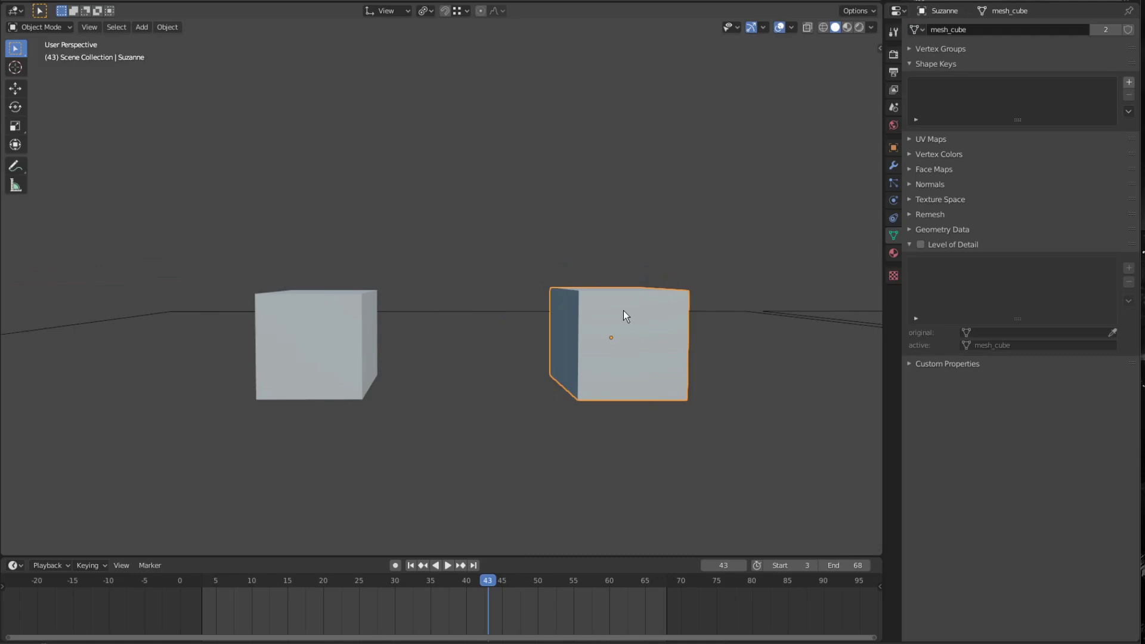
{"action": "mouse_move", "coordinate": [624, 310]}
{"action": "middle_mouse_down"}
{"action": "mouse_move", "coordinate": [613, 329]}
{"action": "mouse_move", "coordinate": [625, 336]}
{"action": "mouse_move", "coordinate": [615, 321]}
{"action": "middle_mouse_up"}
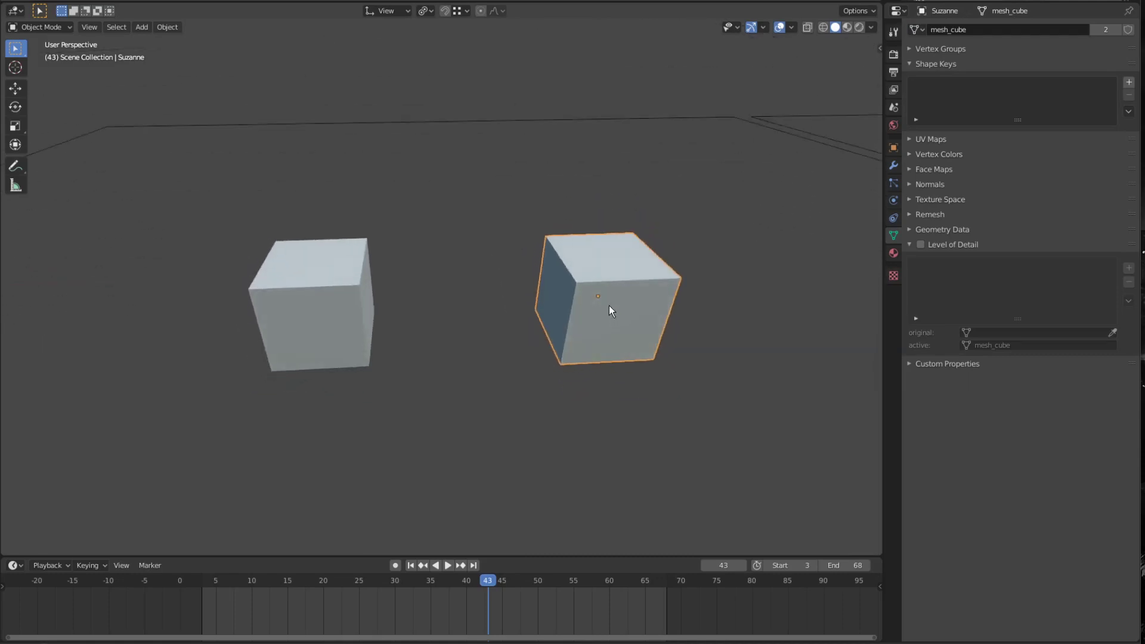
{"action": "middle_click_drag", "start_coordinate": [603, 269], "coordinate": [603, 251]}
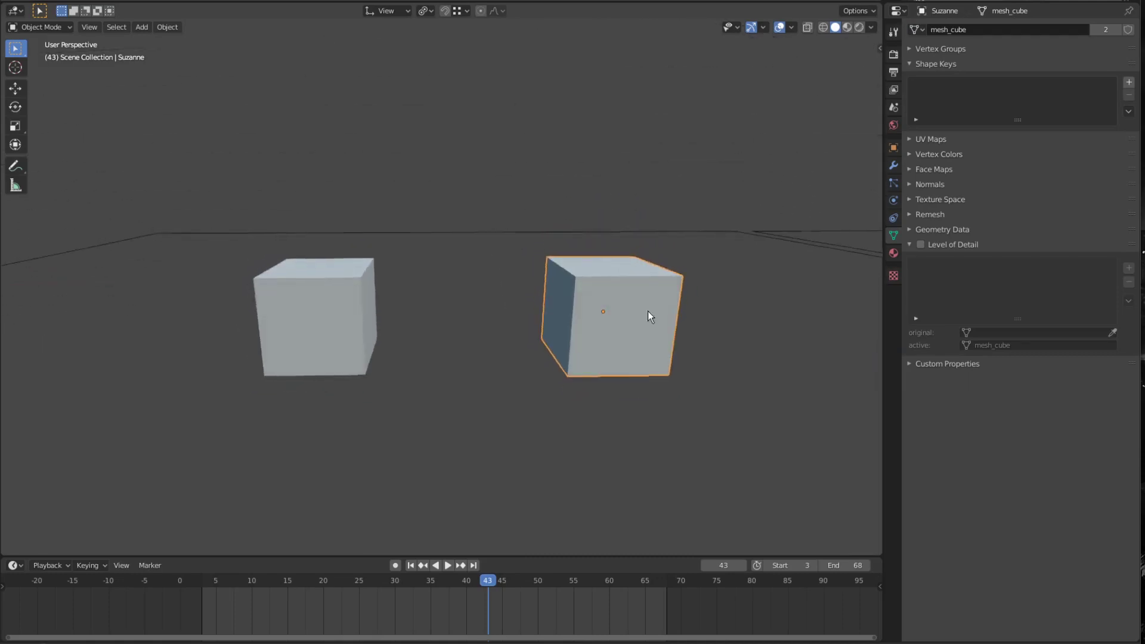
{"action": "middle_click_drag", "start_coordinate": [650, 316], "coordinate": [620, 317]}
{"action": "middle_click_drag", "start_coordinate": [686, 305], "coordinate": [615, 271]}
{"action": "left_click", "coordinate": [939, 64]}
Select the _high tree in the Basic Set Up area and enable Level of Detail for its mesh.
{"action": "middle_click_drag", "start_coordinate": [501, 238], "coordinate": [389, 286]}
{"action": "scroll", "coordinate": [390, 280], "scroll_direction": "down", "scroll_amount": 12}
{"action": "middle_click_drag", "start_coordinate": [595, 277], "coordinate": [600, 268]}
{"action": "scroll", "coordinate": [601, 268], "scroll_direction": "up", "scroll_amount": 8}
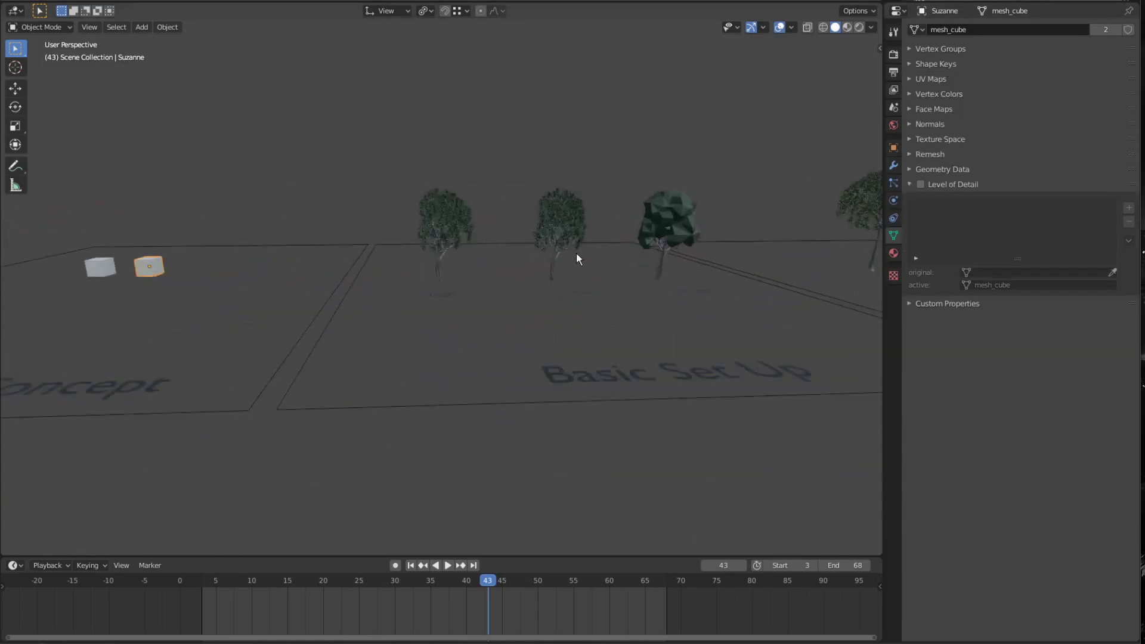
{"action": "left_click", "coordinate": [386, 214]}
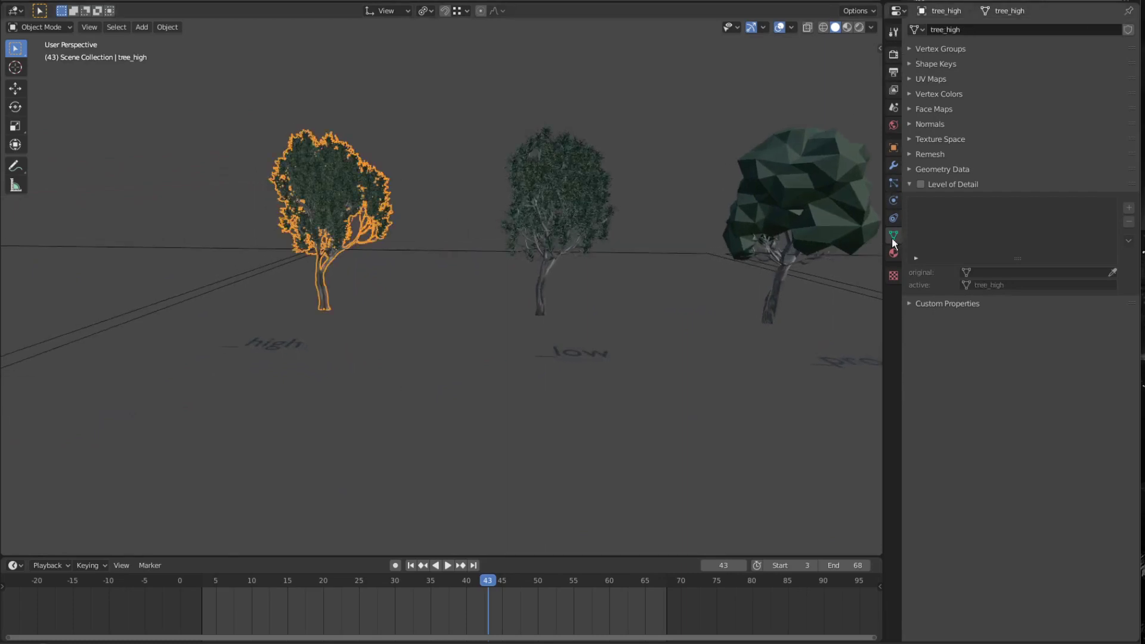
{"action": "middle_click_drag", "start_coordinate": [494, 223], "coordinate": [501, 230]}
{"action": "left_click", "coordinate": [967, 186]}
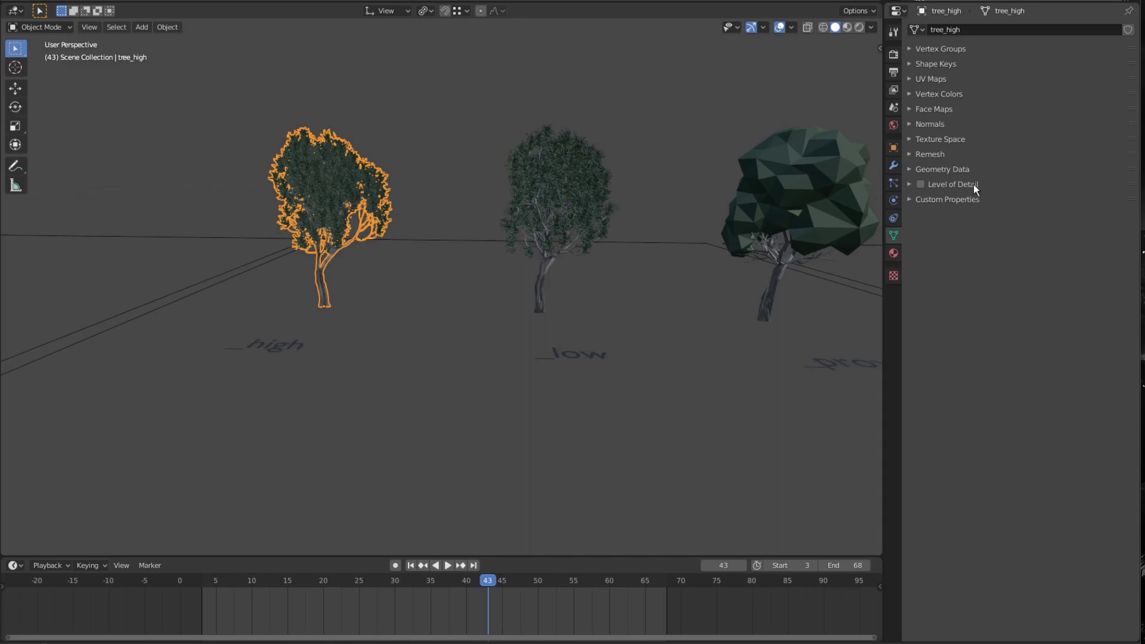
{"action": "left_click", "coordinate": [955, 185]}
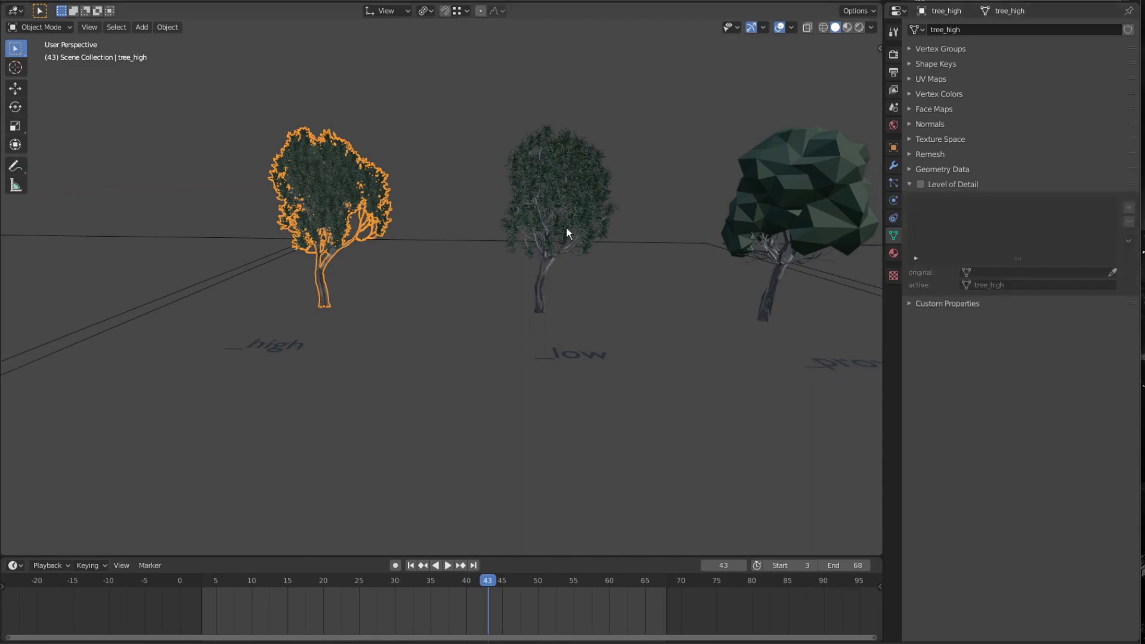
{"action": "middle_click_drag", "start_coordinate": [565, 230], "coordinate": [573, 301]}
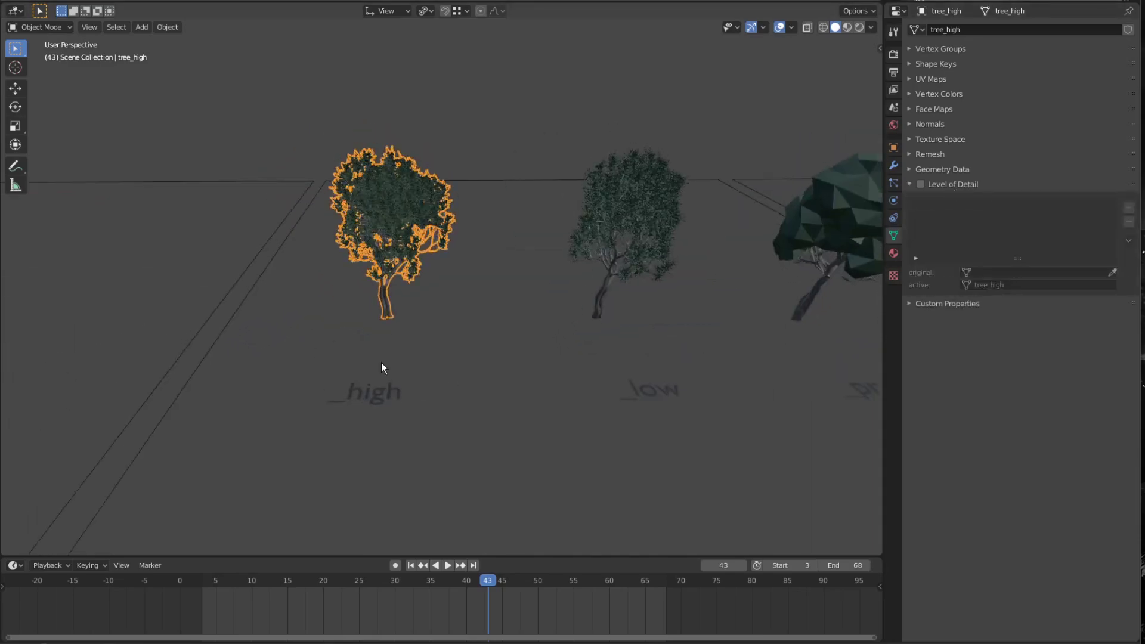
{"action": "scroll", "coordinate": [381, 363], "scroll_direction": "up", "scroll_amount": 3}
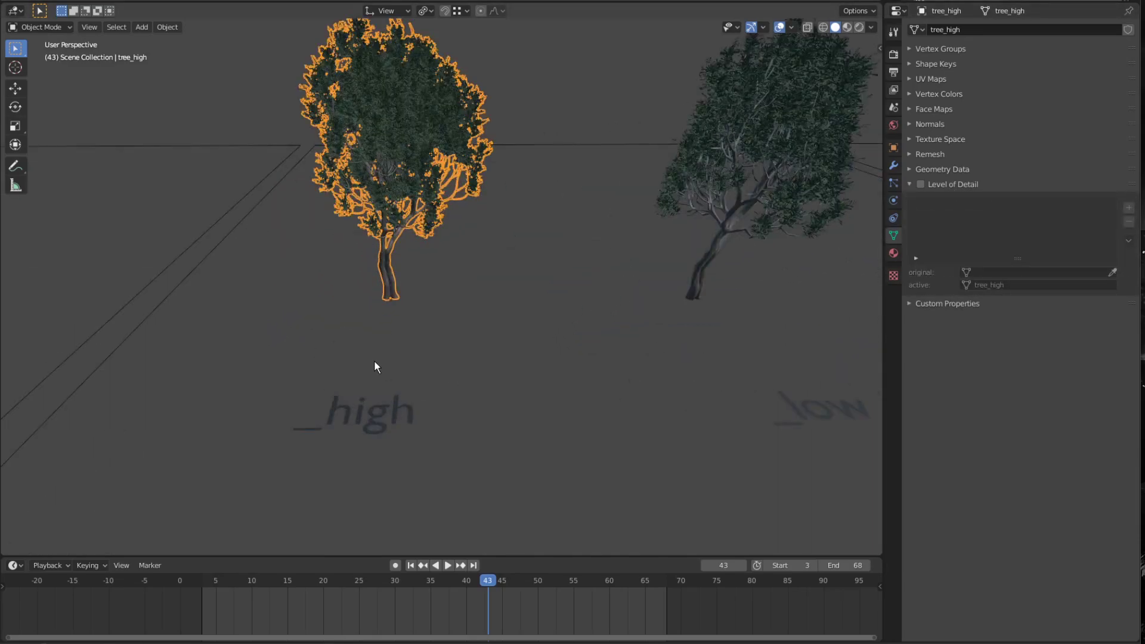
{"action": "left_click", "coordinate": [920, 184]}
Examine the _high, _low and _proxy trees up close, including in wireframe, keeping the _high tree selected.
{"action": "scroll", "coordinate": [609, 214], "scroll_direction": "down", "scroll_amount": 3}
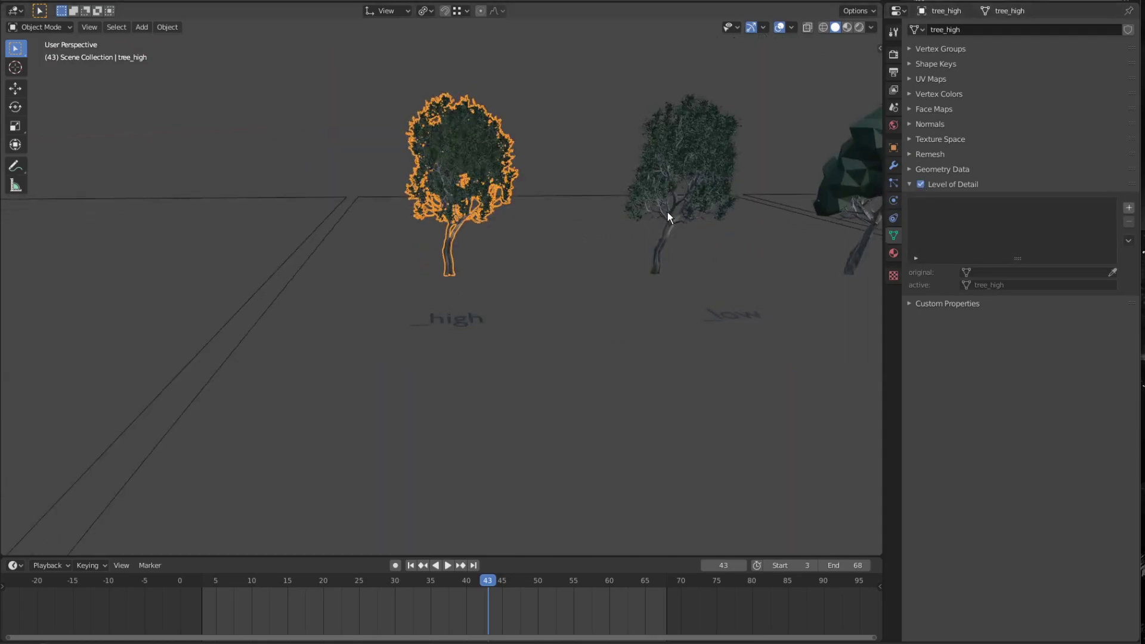
{"action": "middle_click_drag", "start_coordinate": [668, 212], "coordinate": [425, 358]}
{"action": "scroll", "coordinate": [391, 305], "scroll_direction": "up", "scroll_amount": 4}
{"action": "scroll", "coordinate": [484, 173], "scroll_direction": "up", "scroll_amount": 3}
{"action": "mouse_move", "coordinate": [489, 164]}
{"action": "middle_mouse_down"}
{"action": "mouse_move", "coordinate": [582, 168]}
{"action": "mouse_move", "coordinate": [502, 171]}
{"action": "middle_mouse_up"}
{"action": "scroll", "coordinate": [503, 171], "scroll_direction": "down", "scroll_amount": 2}
{"action": "middle_click_drag", "start_coordinate": [663, 208], "coordinate": [602, 230], "text": "shift"}
{"action": "scroll", "coordinate": [599, 229], "scroll_direction": "up", "scroll_amount": 4}
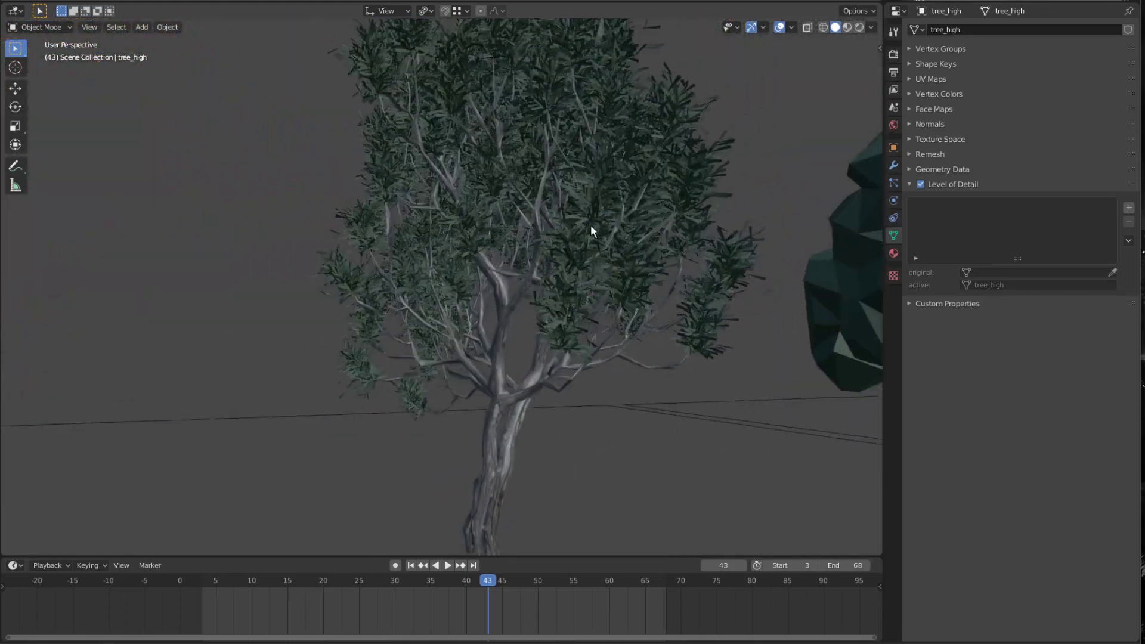
{"action": "key", "text": "shift+z"}
{"action": "scroll", "coordinate": [485, 425], "scroll_direction": "up", "scroll_amount": 3}
{"action": "middle_click_drag", "start_coordinate": [506, 359], "coordinate": [461, 396]}
{"action": "key", "text": "shift+z"}
{"action": "scroll", "coordinate": [484, 352], "scroll_direction": "down", "scroll_amount": 8}
{"action": "middle_click_drag", "start_coordinate": [483, 352], "coordinate": [584, 323]}
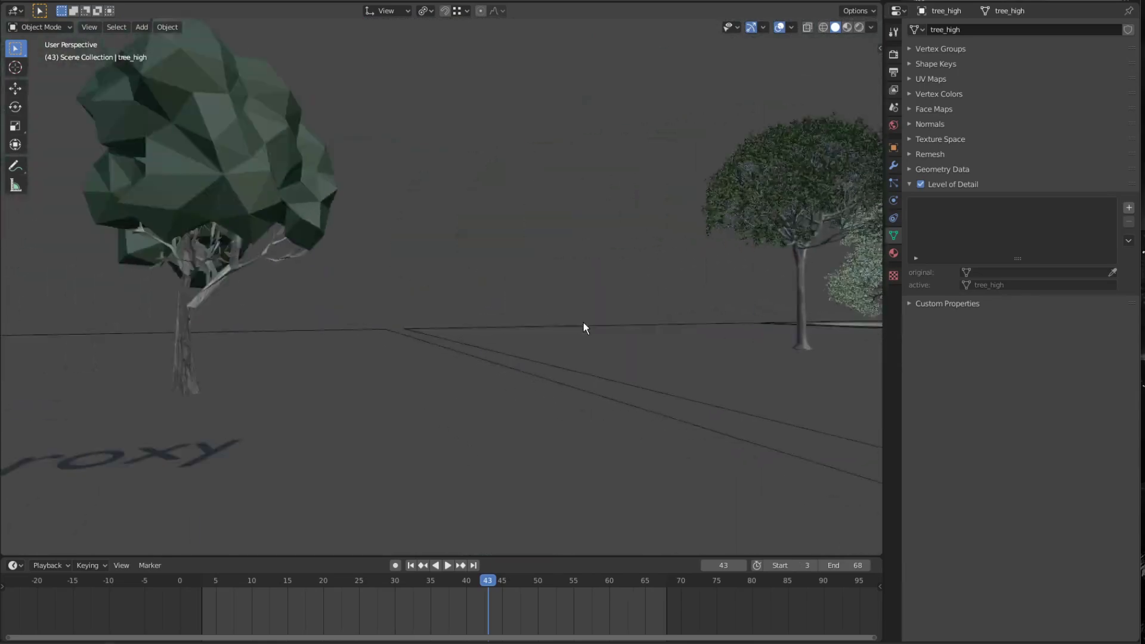
{"action": "scroll", "coordinate": [327, 239], "scroll_direction": "up", "scroll_amount": 3}
{"action": "middle_click_drag", "start_coordinate": [327, 239], "coordinate": [254, 286]}
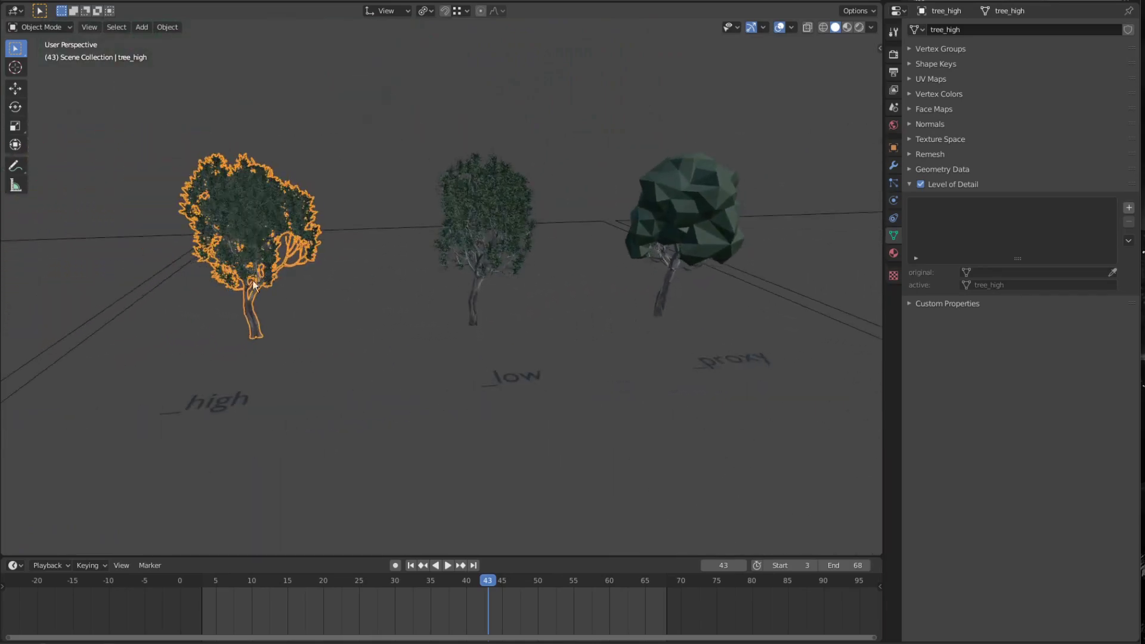
{"action": "left_click", "coordinate": [410, 124]}
{"action": "key", "text": "ctrl+z"}
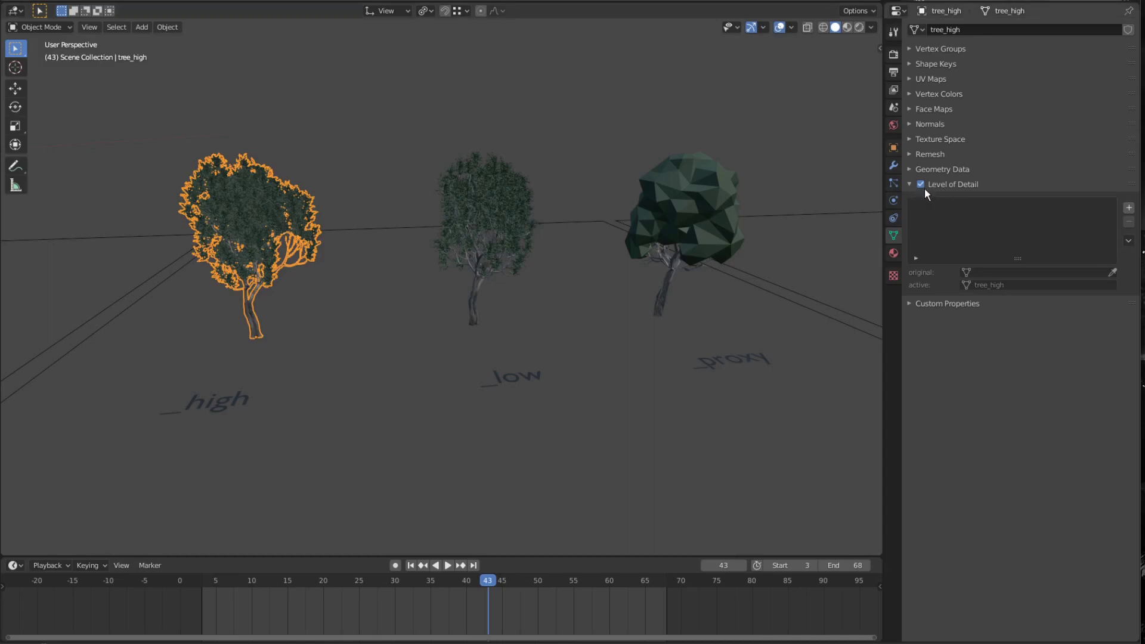
Add three level-of-detail slots to the _high tree and assign the tree_high, tree_low and tree_proxy meshes to them.
{"action": "middle_click_drag", "start_coordinate": [269, 237], "coordinate": [276, 226], "text": "shift"}
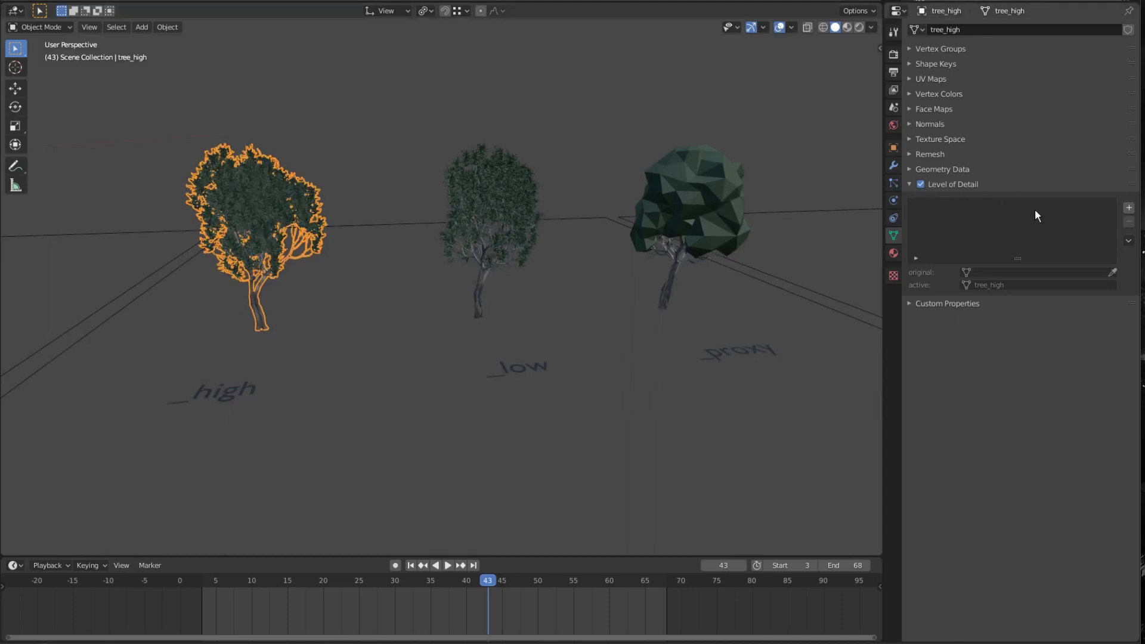
{"action": "left_click", "coordinate": [1130, 208]}
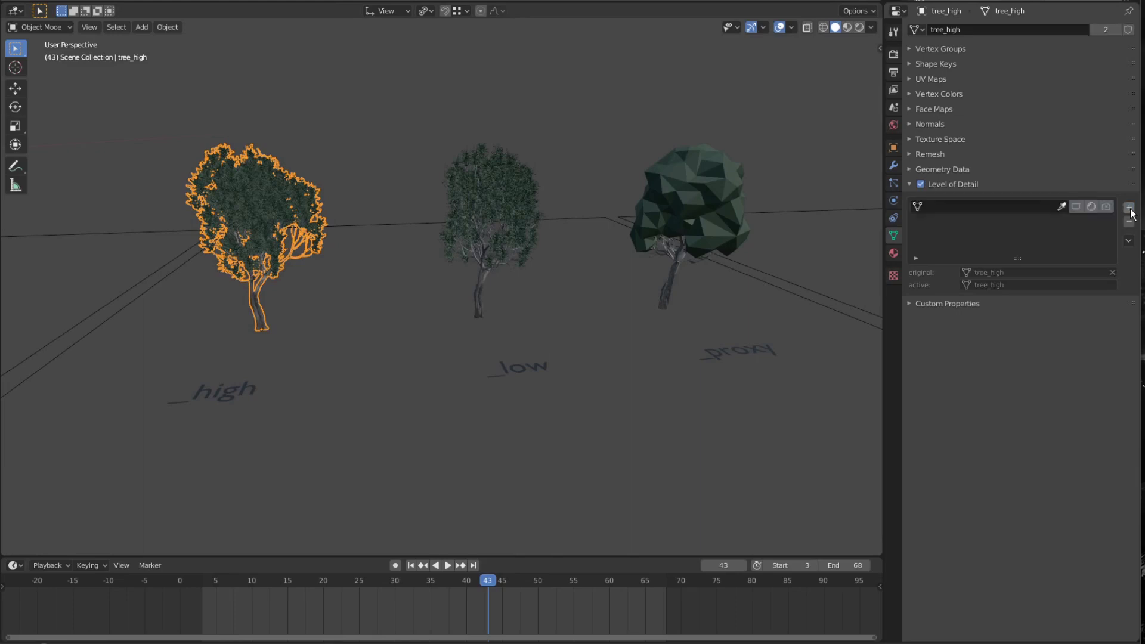
{"action": "left_click", "coordinate": [1130, 209]}
{"action": "left_click", "coordinate": [1130, 208]}
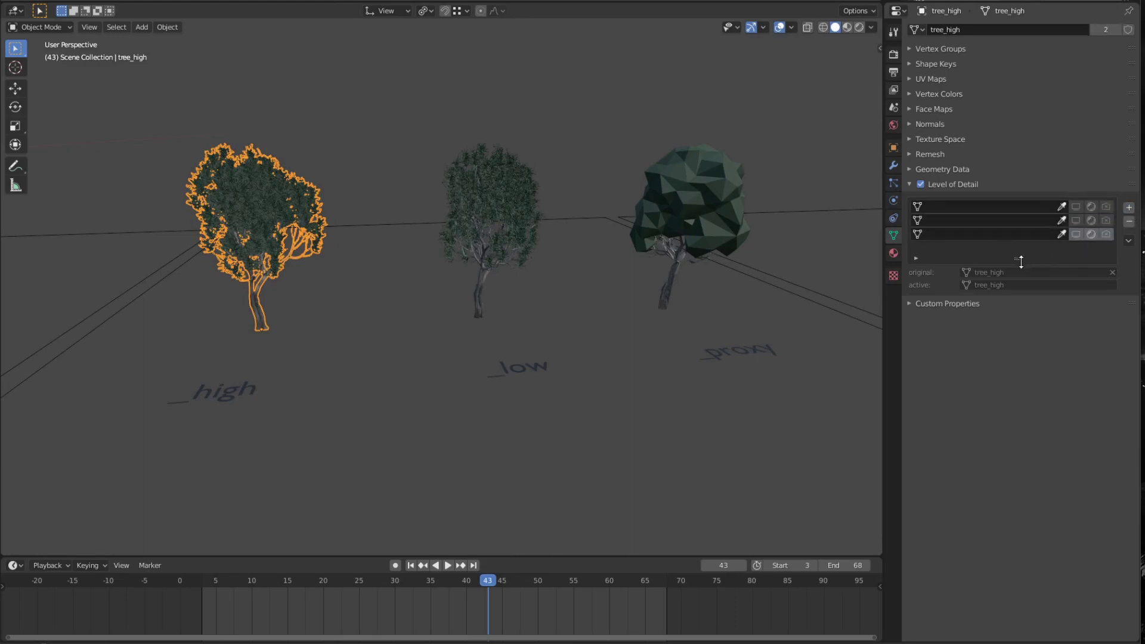
{"action": "left_click_drag", "start_coordinate": [1021, 261], "coordinate": [1021, 276]}
{"action": "middle_click_drag", "start_coordinate": [425, 280], "coordinate": [440, 246]}
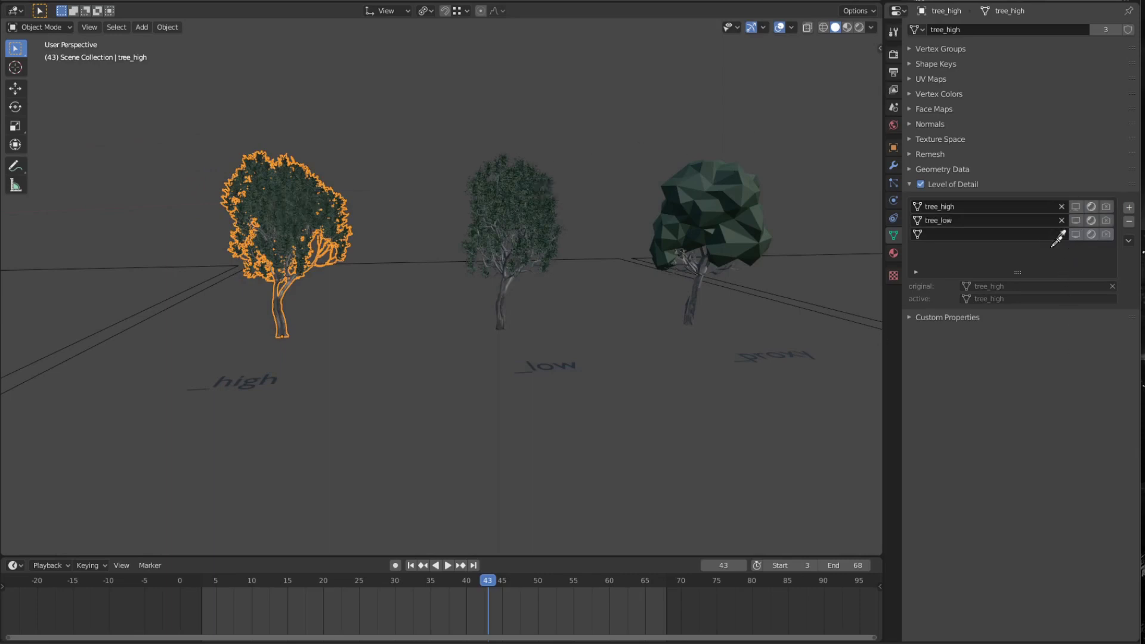
{"action": "left_click", "coordinate": [732, 202]}
Select the _low and _proxy trees and move them to a new collection named proxies.
{"action": "middle_click_drag", "start_coordinate": [714, 209], "coordinate": [466, 250]}
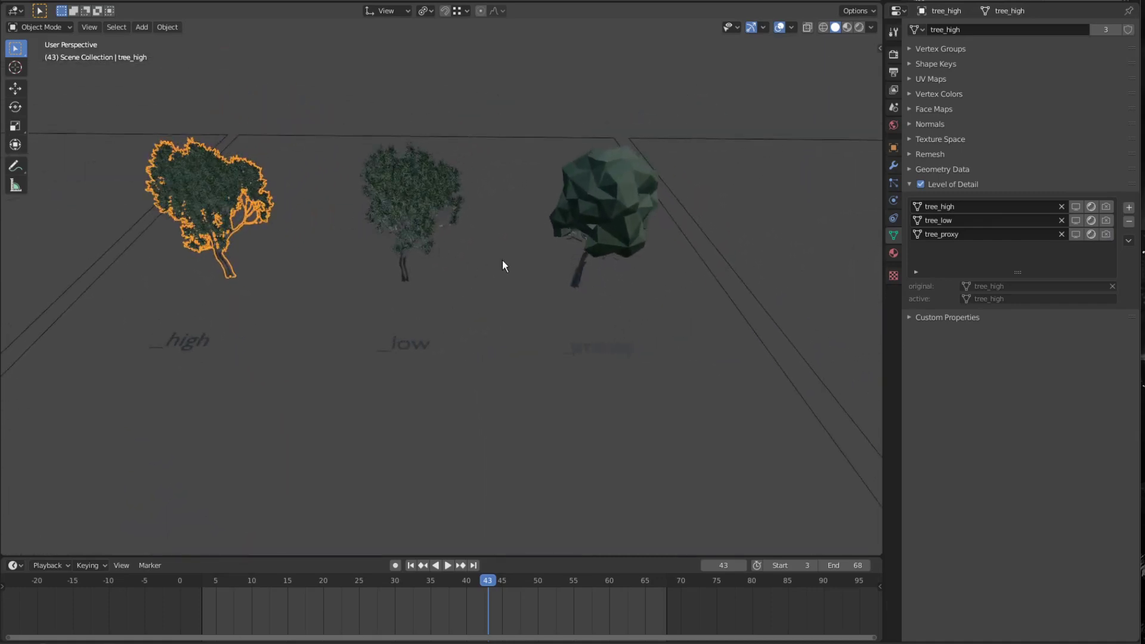
{"action": "left_click_drag", "start_coordinate": [611, 410], "coordinate": [371, 235]}
{"action": "left_click_drag", "start_coordinate": [505, 259], "coordinate": [349, 211]}
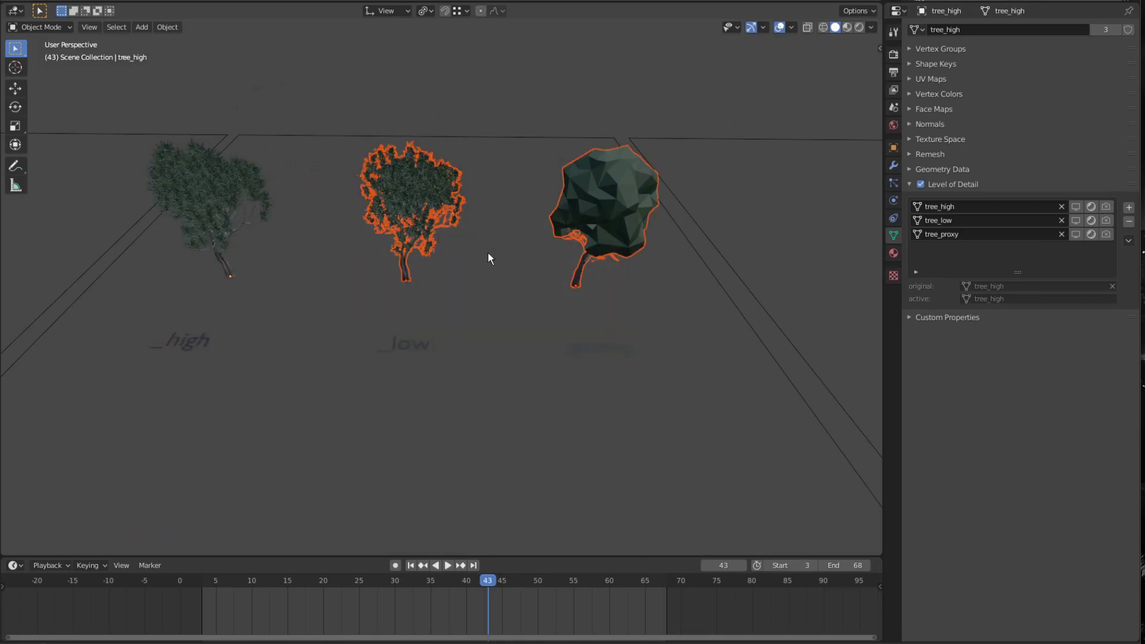
{"action": "middle_click_drag", "start_coordinate": [596, 230], "coordinate": [597, 228]}
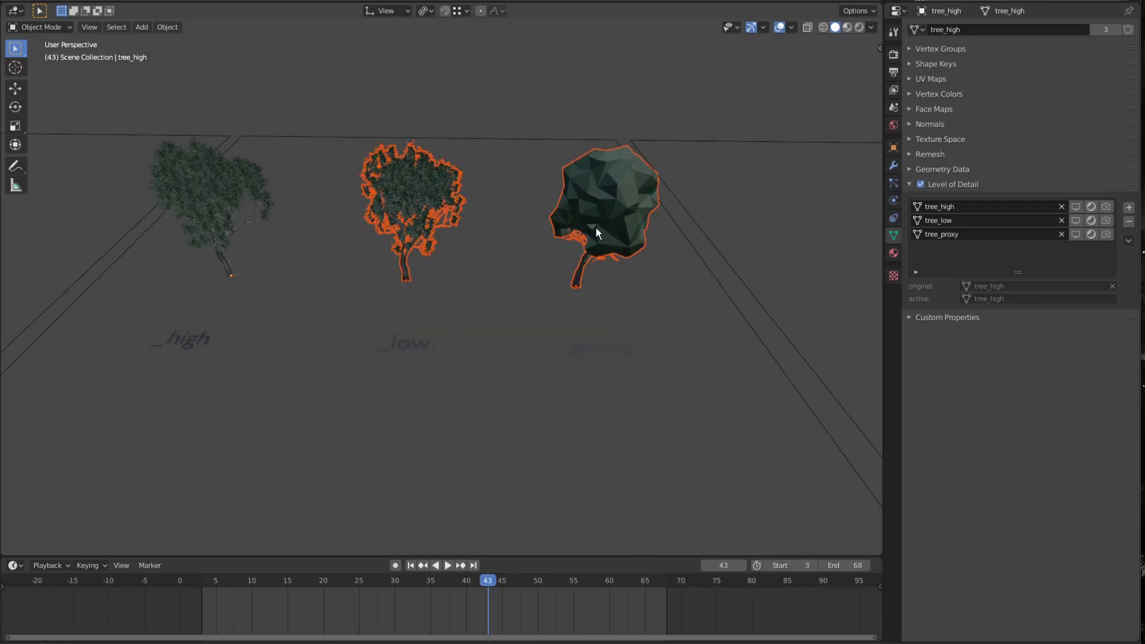
{"action": "key", "text": "m"}
{"action": "left_click", "coordinate": [694, 221]}
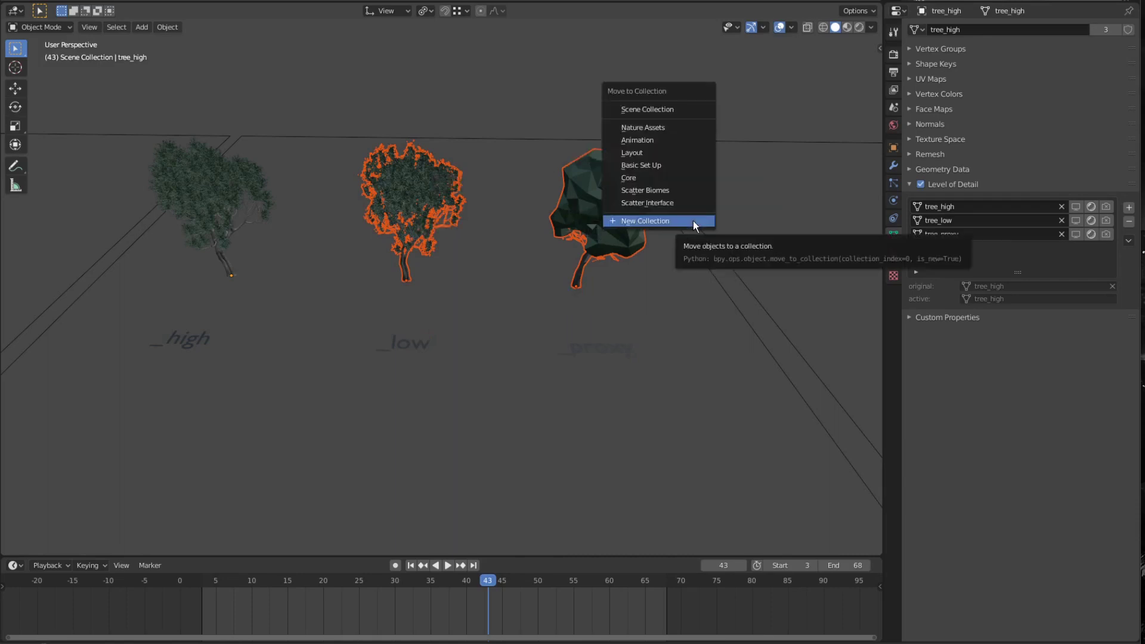
{"action": "left_click", "coordinate": [694, 220]}
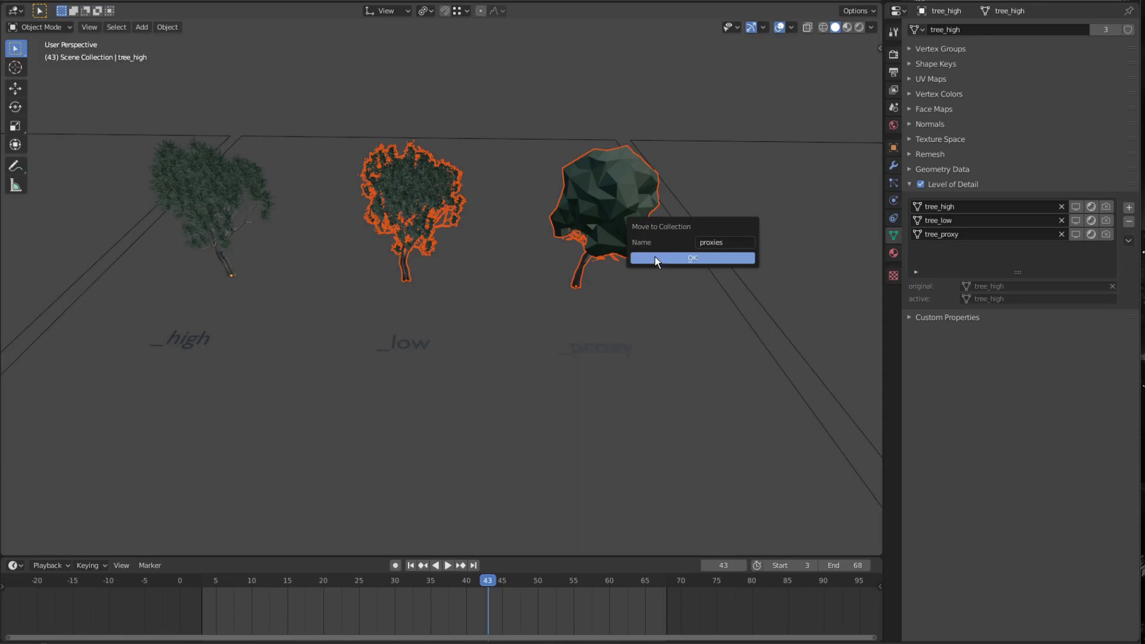
{"action": "key", "text": "Return"}
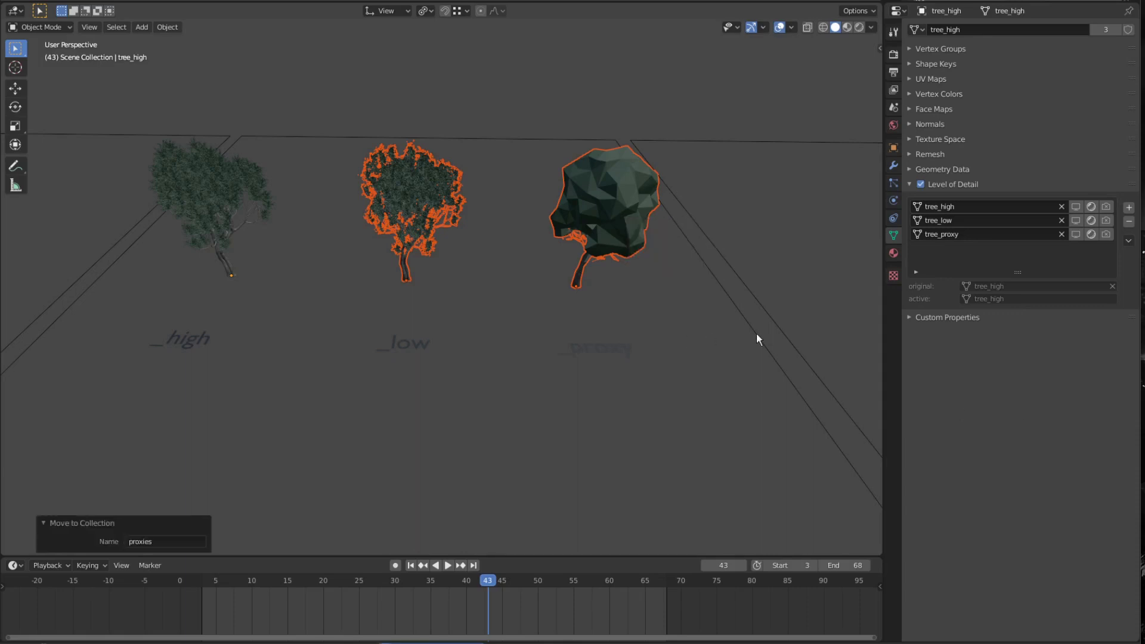
Disable the proxies collection in the viewports.
{"action": "key", "text": "shift+F9"}
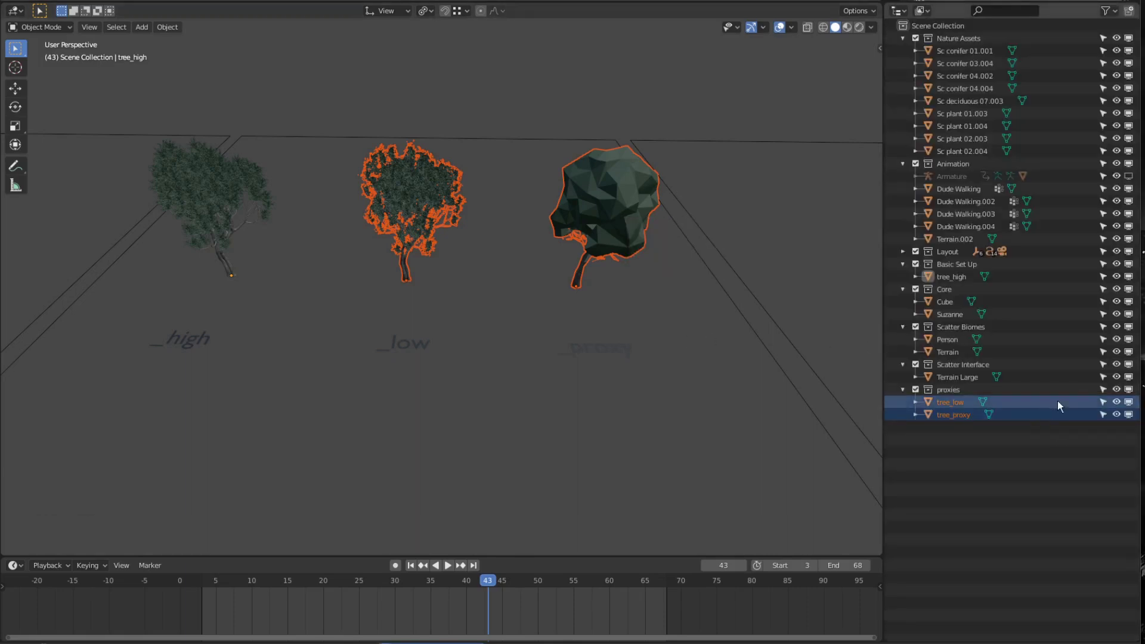
{"action": "left_click", "coordinate": [1128, 389]}
{"action": "middle_click_drag", "start_coordinate": [277, 281], "coordinate": [284, 257]}
{"action": "middle_click_drag", "start_coordinate": [284, 257], "coordinate": [390, 236], "text": "shift"}
{"action": "scroll", "coordinate": [389, 236], "scroll_direction": "up", "scroll_amount": 3}
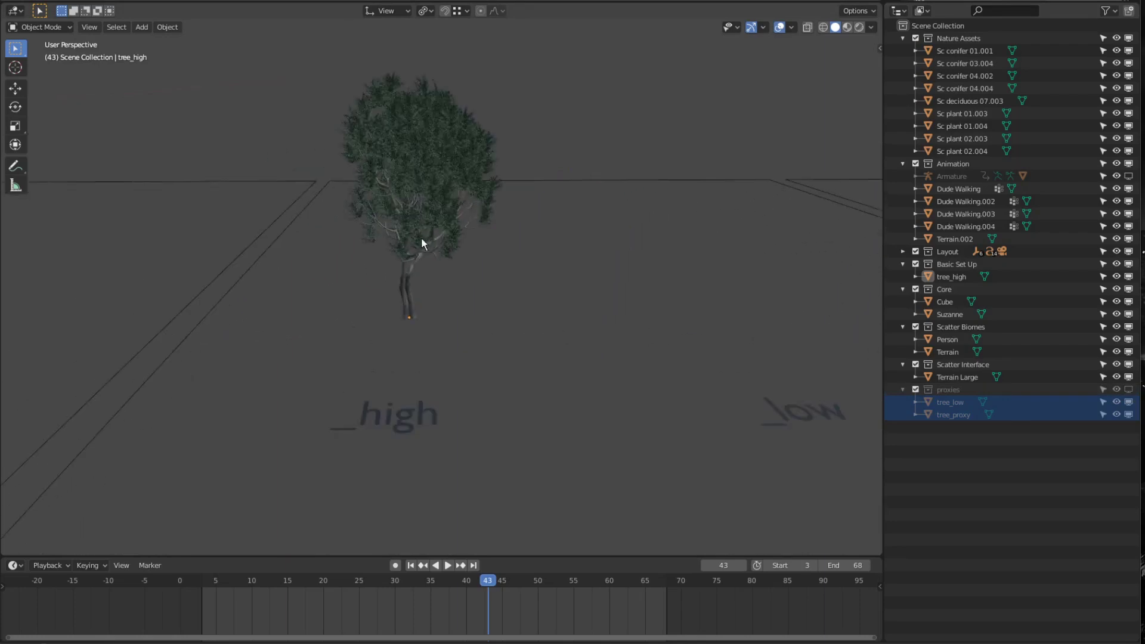
In the tree's level-of-detail list, use tree_high for the rendered view and final render, and tree_proxy for the viewport.
{"action": "key", "text": "shift+F7"}
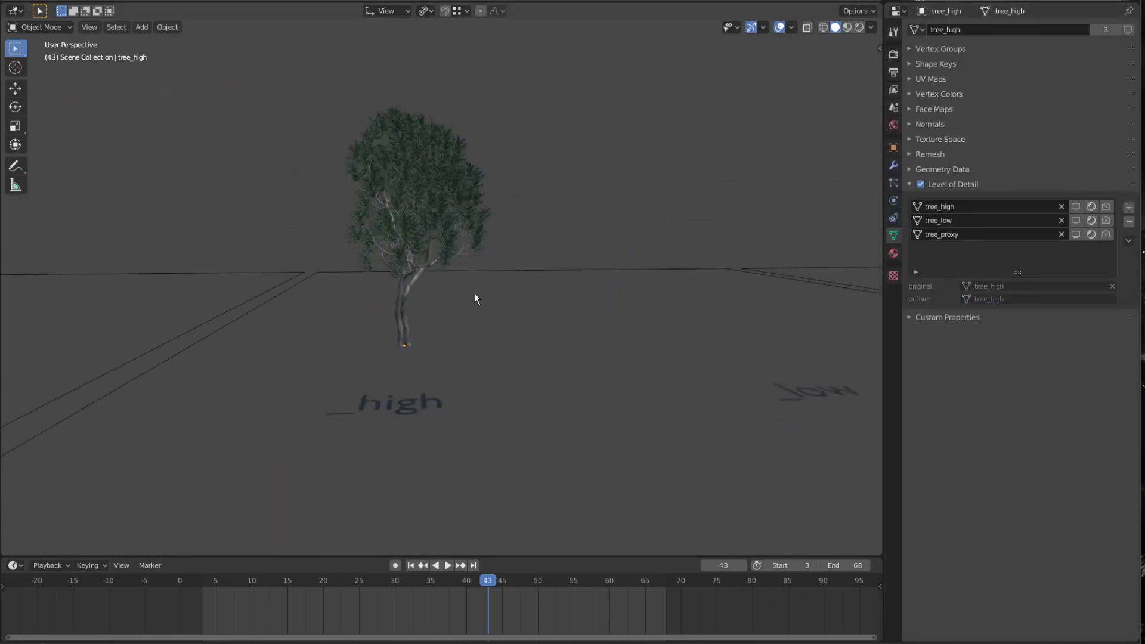
{"action": "scroll", "coordinate": [409, 268], "scroll_direction": "up", "scroll_amount": 5}
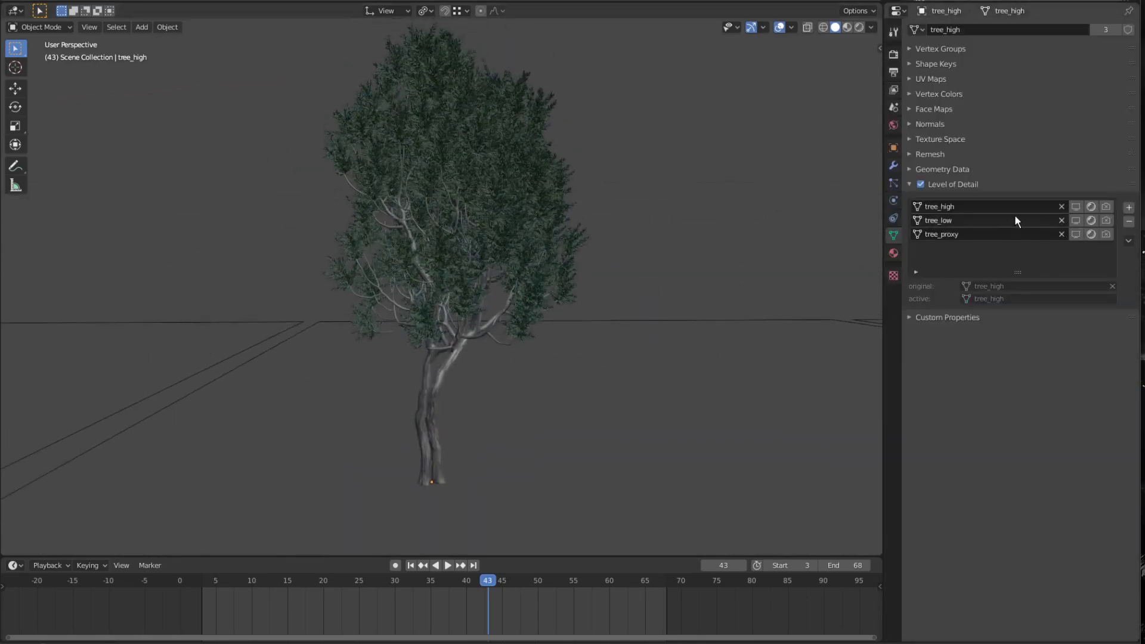
{"action": "middle_click_drag", "start_coordinate": [407, 223], "coordinate": [408, 219]}
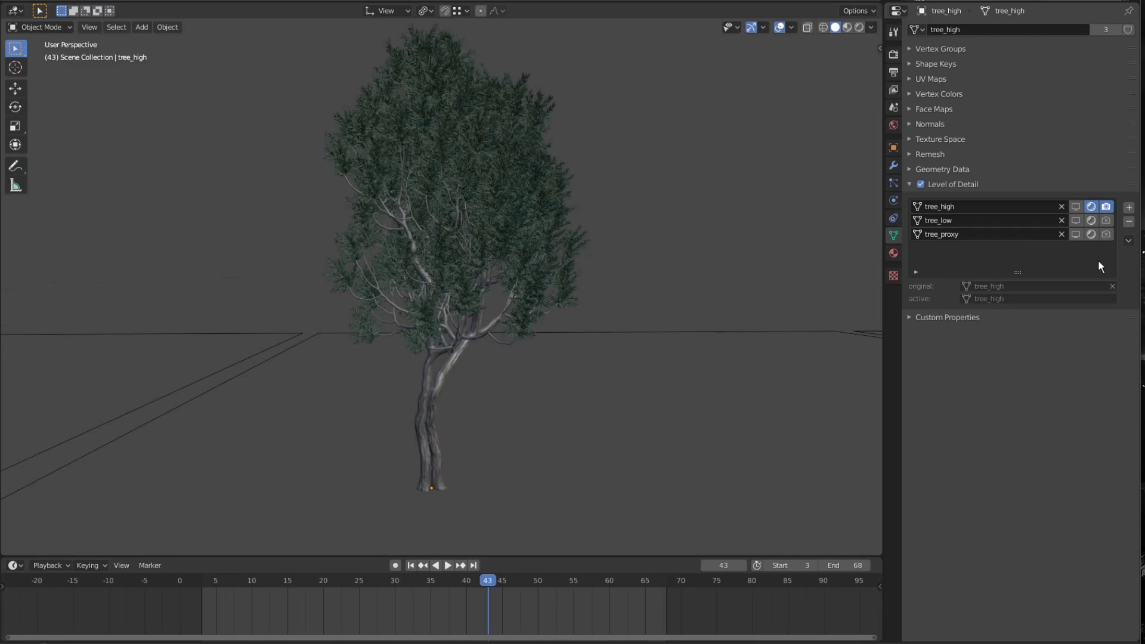
{"action": "left_click", "coordinate": [1077, 233]}
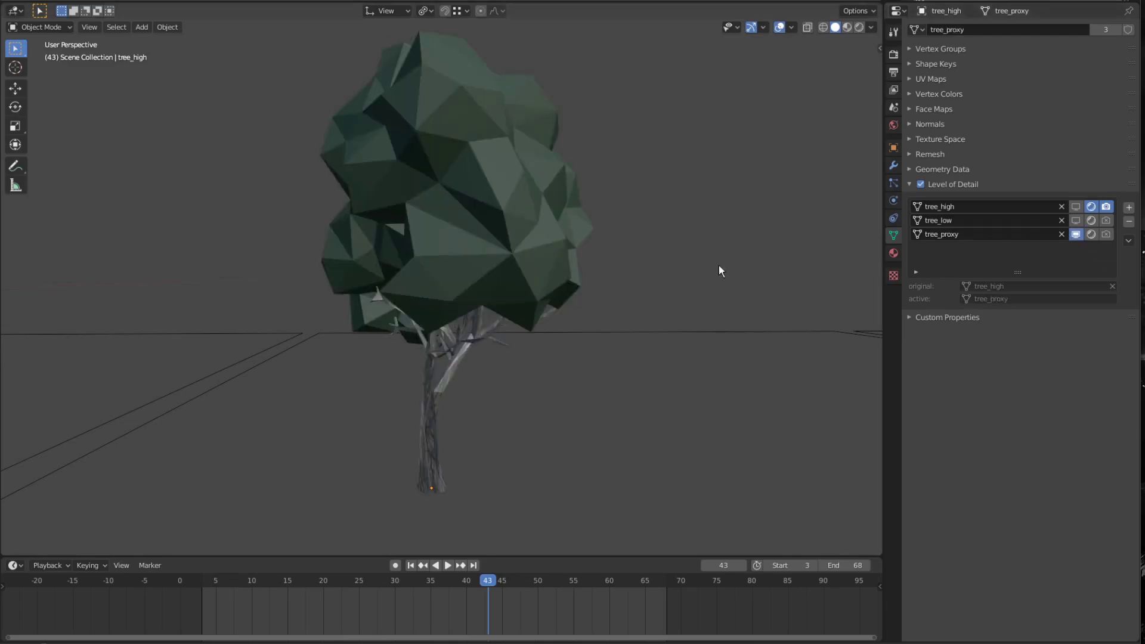
Examine the proxy up close, switch the tree's viewport mesh to tree_low and tree_high for comparison, and return it to tree_proxy.
{"action": "middle_click_drag", "start_coordinate": [719, 266], "coordinate": [857, 241]}
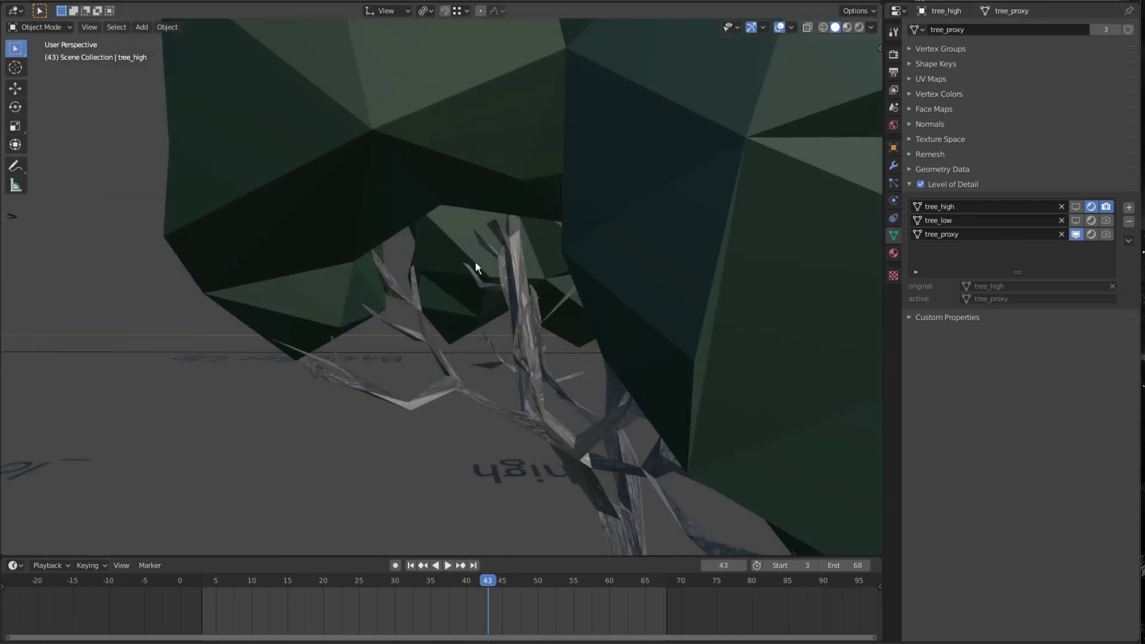
{"action": "scroll", "coordinate": [502, 261], "scroll_direction": "down", "scroll_amount": 6}
{"action": "middle_click_drag", "start_coordinate": [526, 248], "coordinate": [392, 267]}
{"action": "scroll", "coordinate": [517, 266], "scroll_direction": "down", "scroll_amount": 5}
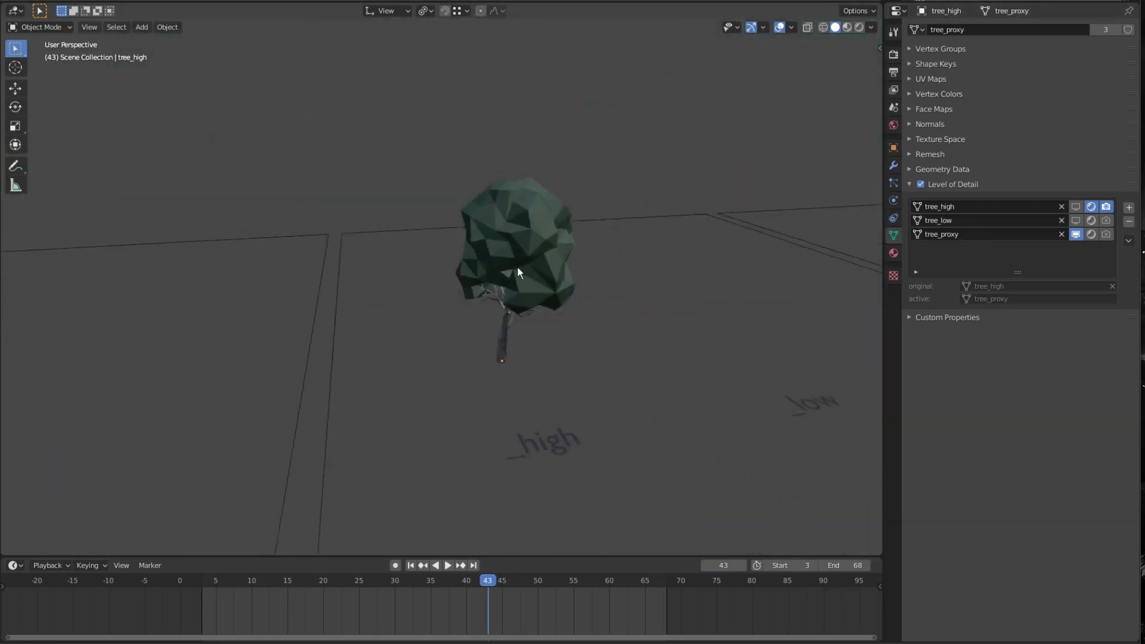
{"action": "middle_click_drag", "start_coordinate": [517, 266], "coordinate": [521, 316]}
{"action": "scroll", "coordinate": [521, 322], "scroll_direction": "up", "scroll_amount": 1}
{"action": "left_click", "coordinate": [1077, 221]}
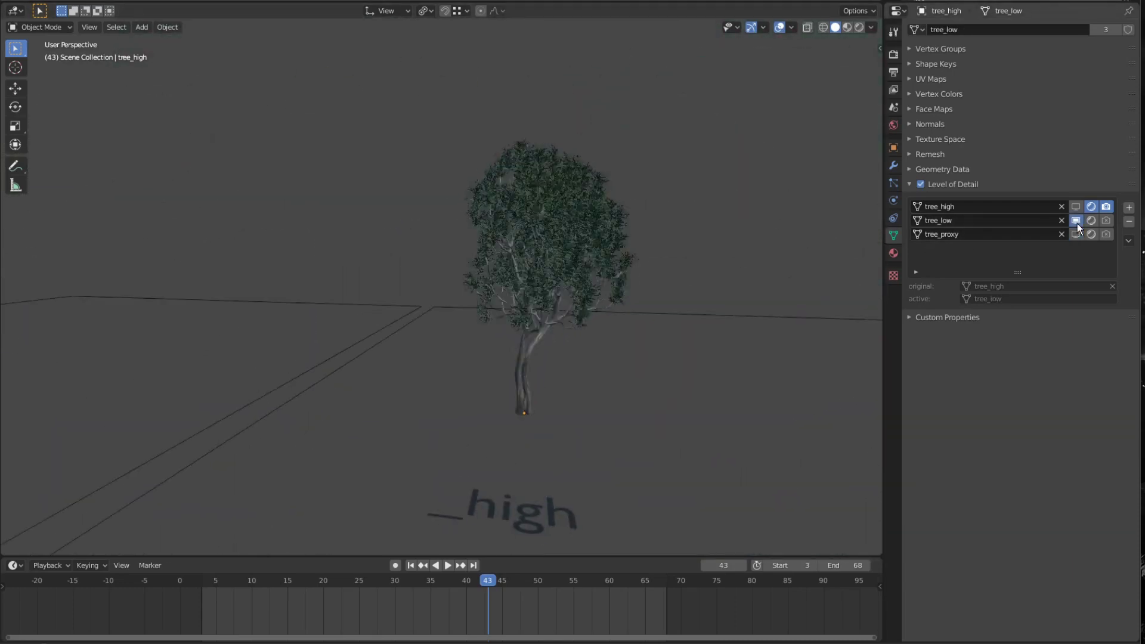
{"action": "left_click", "coordinate": [1078, 207]}
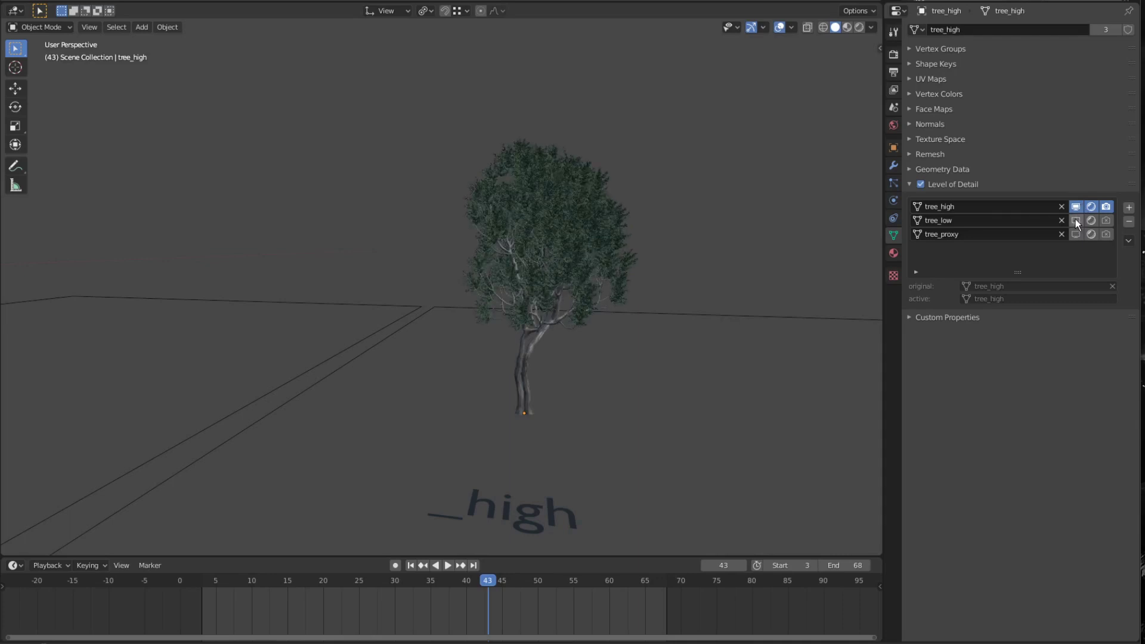
{"action": "left_click", "coordinate": [1077, 236]}
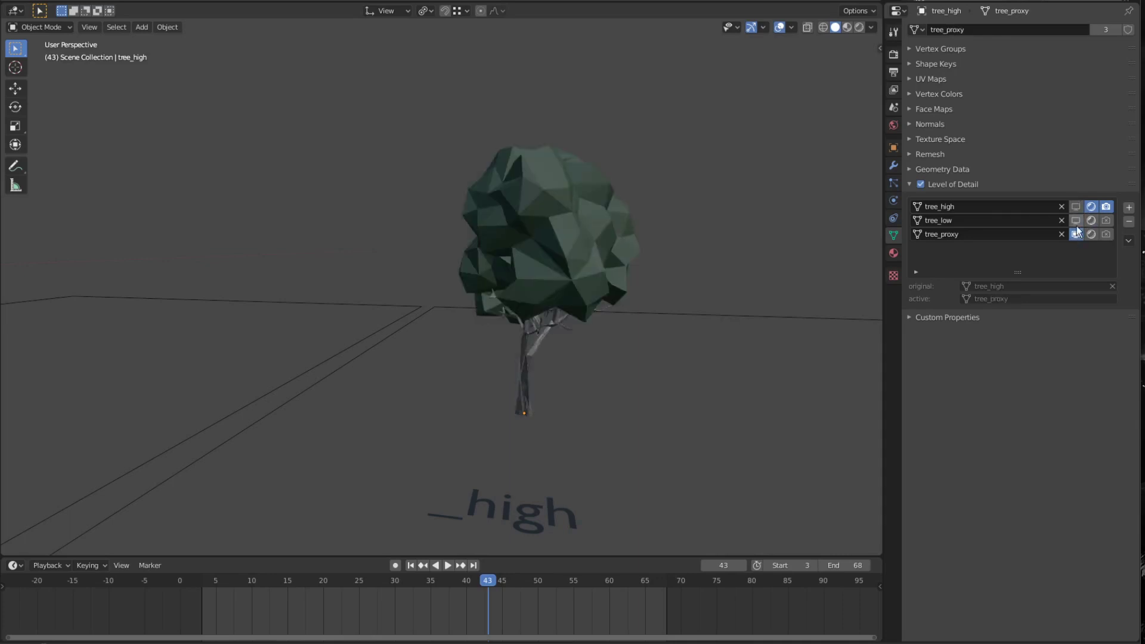
Preview the tree in rendered shading and return the viewport to solid shading.
{"action": "left_click", "coordinate": [861, 27]}
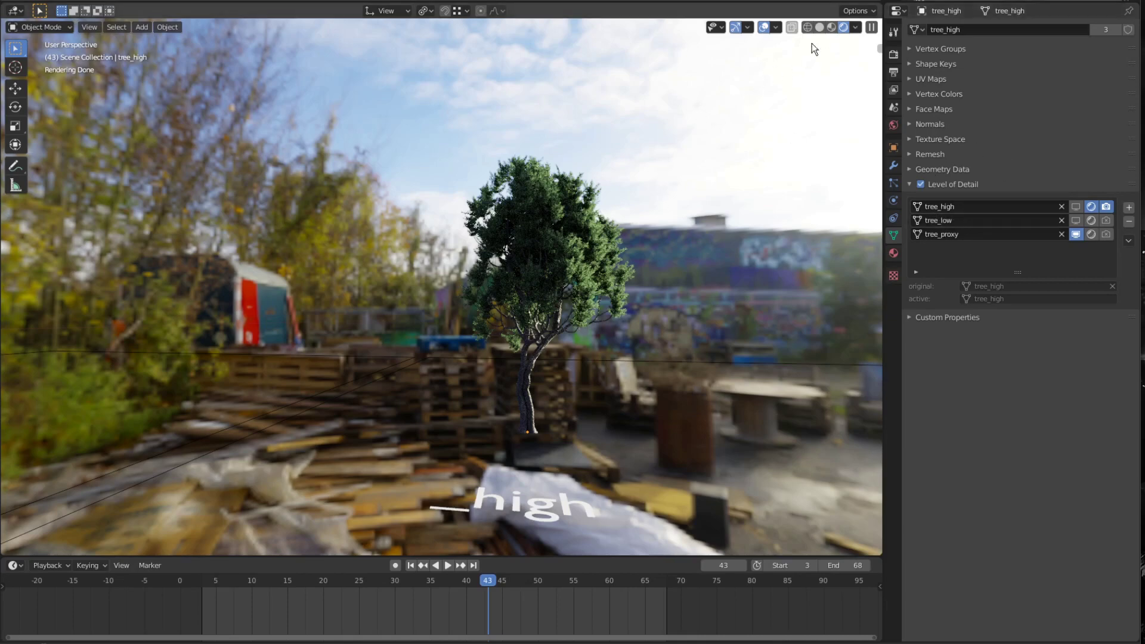
{"action": "left_click", "coordinate": [821, 27]}
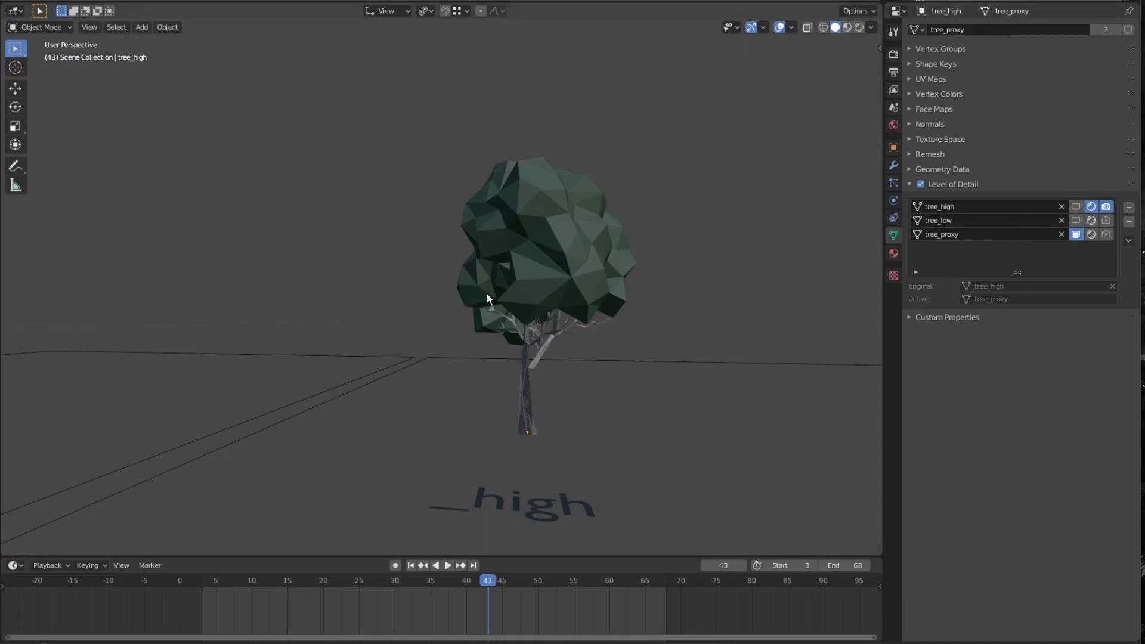
Inspect the level-of-detail settings of the large pale tree, the umbrella-shaped tree and Sc plant 01.003 in the Batch Enabled/Disabled area.
{"action": "scroll", "coordinate": [487, 294], "scroll_direction": "down", "scroll_amount": 8}
{"action": "scroll", "coordinate": [480, 330], "scroll_direction": "up", "scroll_amount": 8}
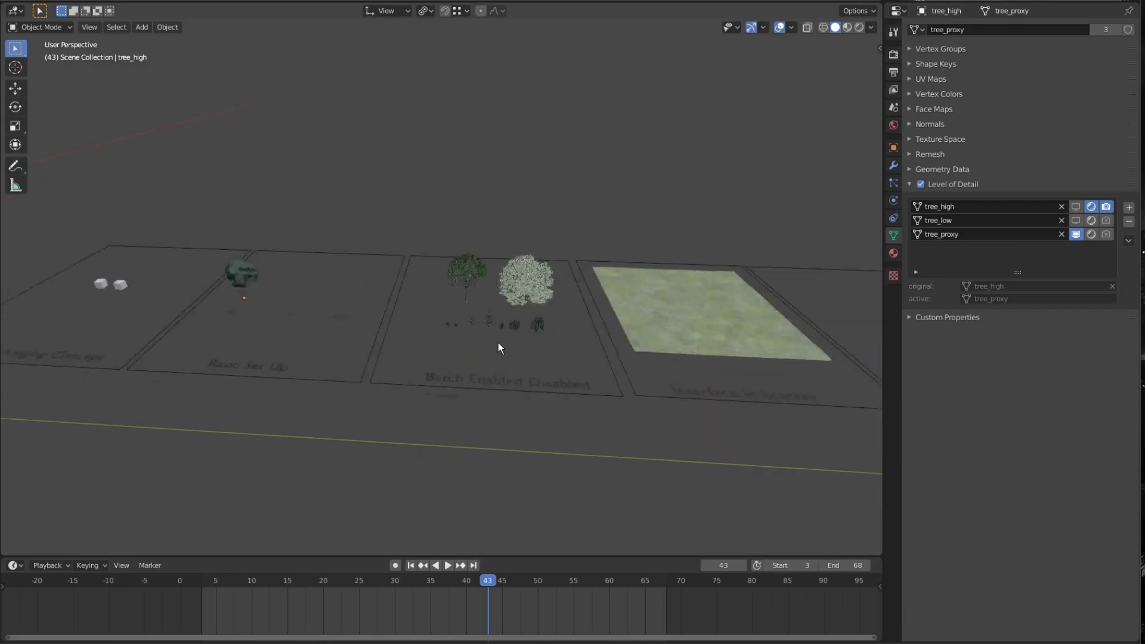
{"action": "scroll", "coordinate": [292, 292], "scroll_direction": "up", "scroll_amount": 3}
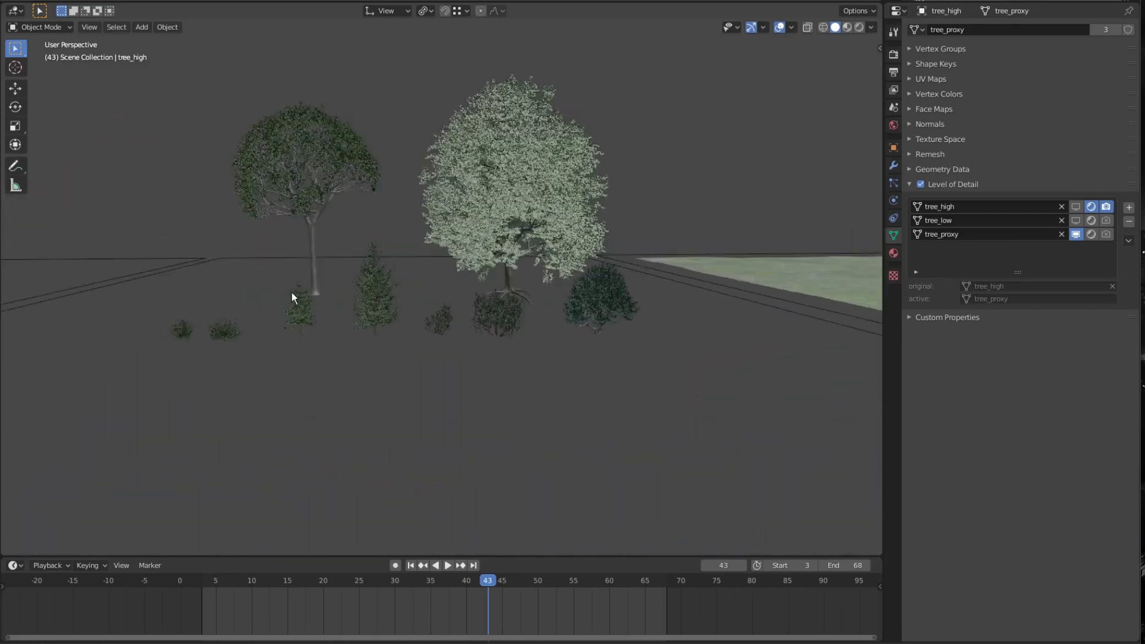
{"action": "middle_click_drag", "start_coordinate": [358, 314], "coordinate": [365, 340]}
{"action": "middle_click_drag", "start_coordinate": [444, 197], "coordinate": [460, 247]}
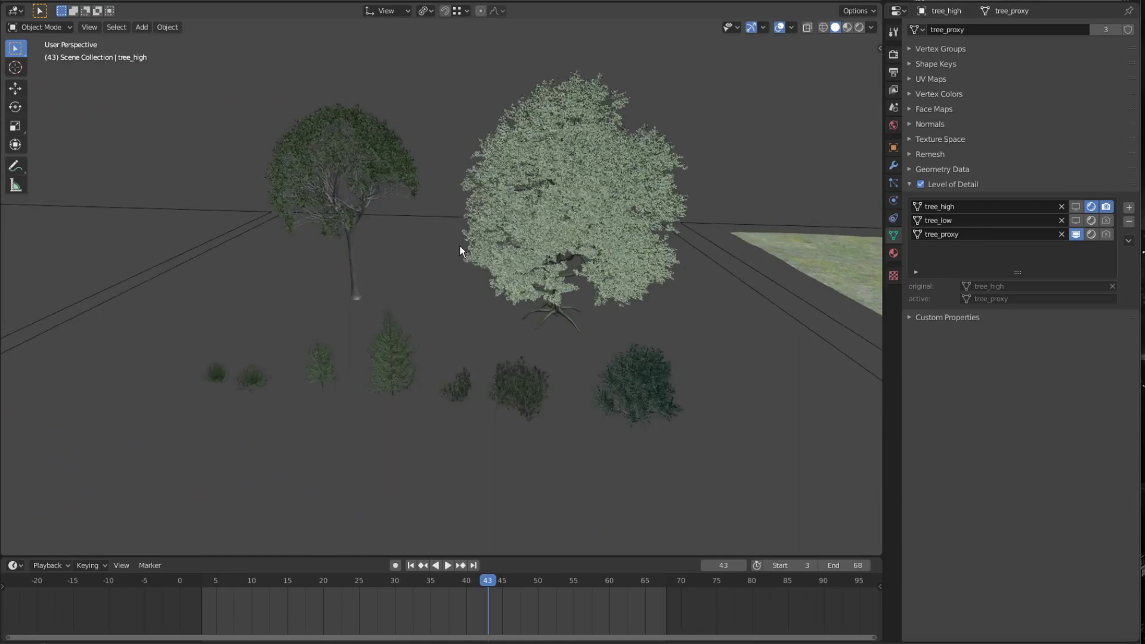
{"action": "left_click", "coordinate": [626, 237]}
{"action": "left_click", "coordinate": [337, 180]}
{"action": "left_click", "coordinate": [249, 361]}
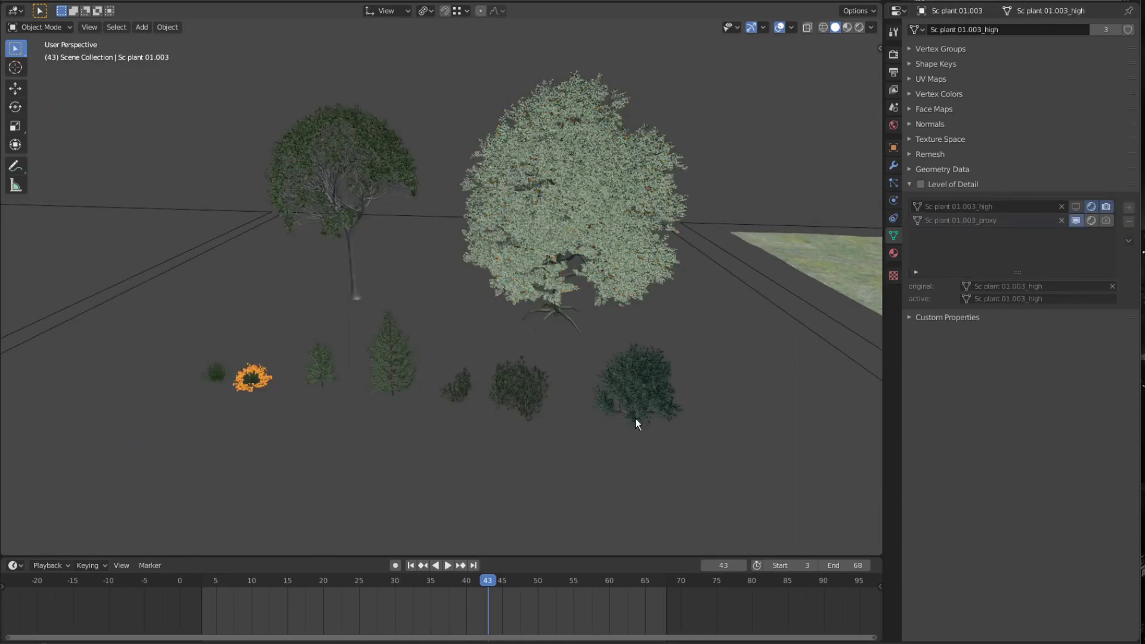
Enable Level of Detail individually for the large dark green bush, Sc plant 02.004 and Sc plant 02.003.
{"action": "middle_click_drag", "start_coordinate": [654, 380], "coordinate": [556, 358]}
{"action": "scroll", "coordinate": [567, 352], "scroll_direction": "up", "scroll_amount": 3}
{"action": "left_click", "coordinate": [574, 366]}
{"action": "left_click", "coordinate": [921, 184]}
{"action": "left_click", "coordinate": [372, 376]}
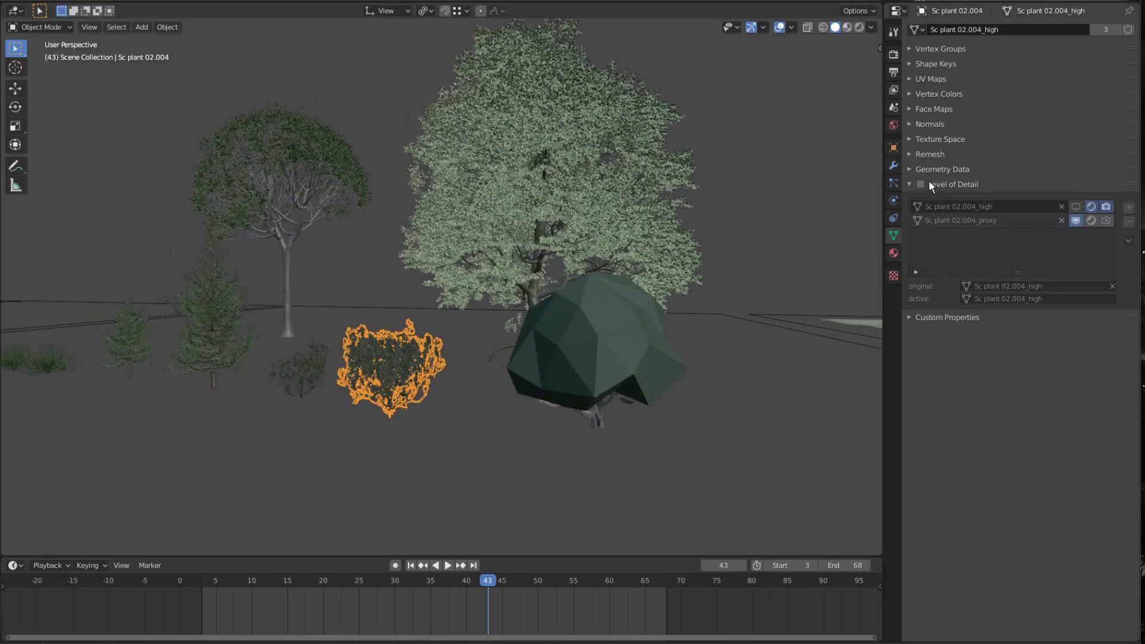
{"action": "left_click", "coordinate": [921, 184]}
{"action": "middle_click_drag", "start_coordinate": [646, 320], "coordinate": [427, 370]}
{"action": "left_click", "coordinate": [335, 359]}
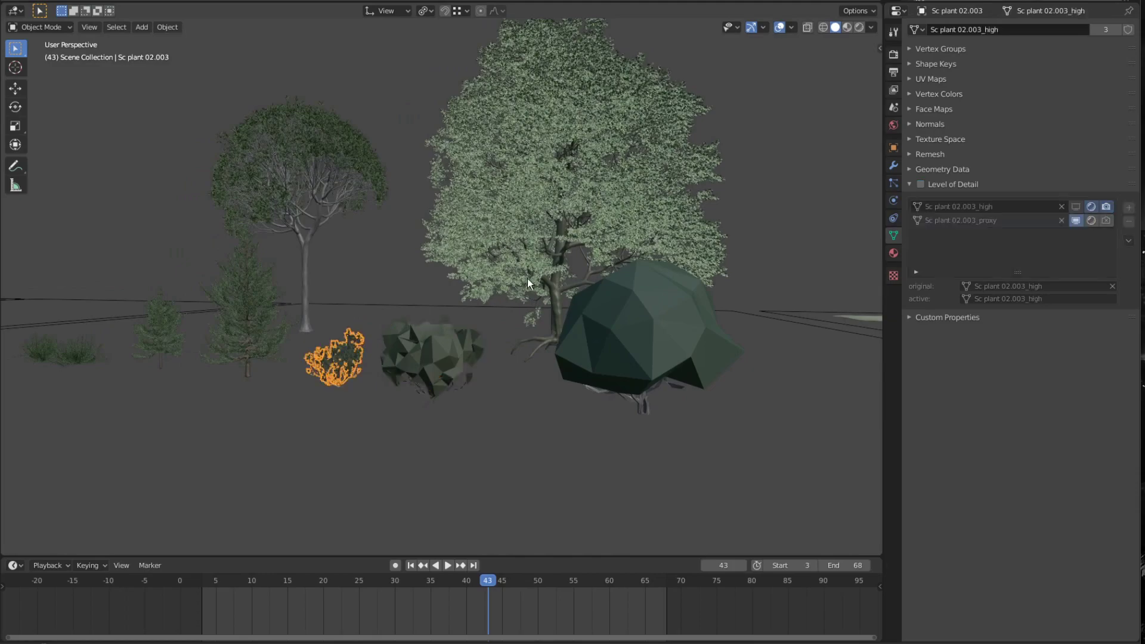
{"action": "middle_click_drag", "start_coordinate": [527, 278], "coordinate": [530, 307]}
{"action": "middle_click_drag", "start_coordinate": [474, 338], "coordinate": [567, 323]}
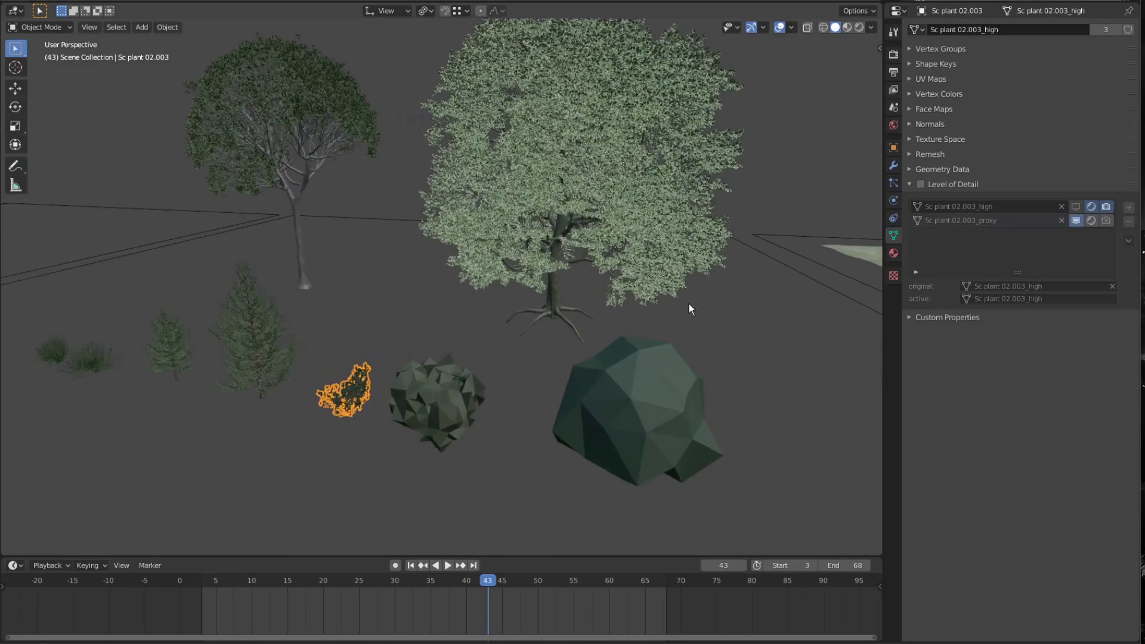
{"action": "left_click", "coordinate": [921, 185]}
Batch enable Level of Detail with Whole Scene as the influence, and select the large deciduous tree.
{"action": "left_click", "coordinate": [1128, 241]}
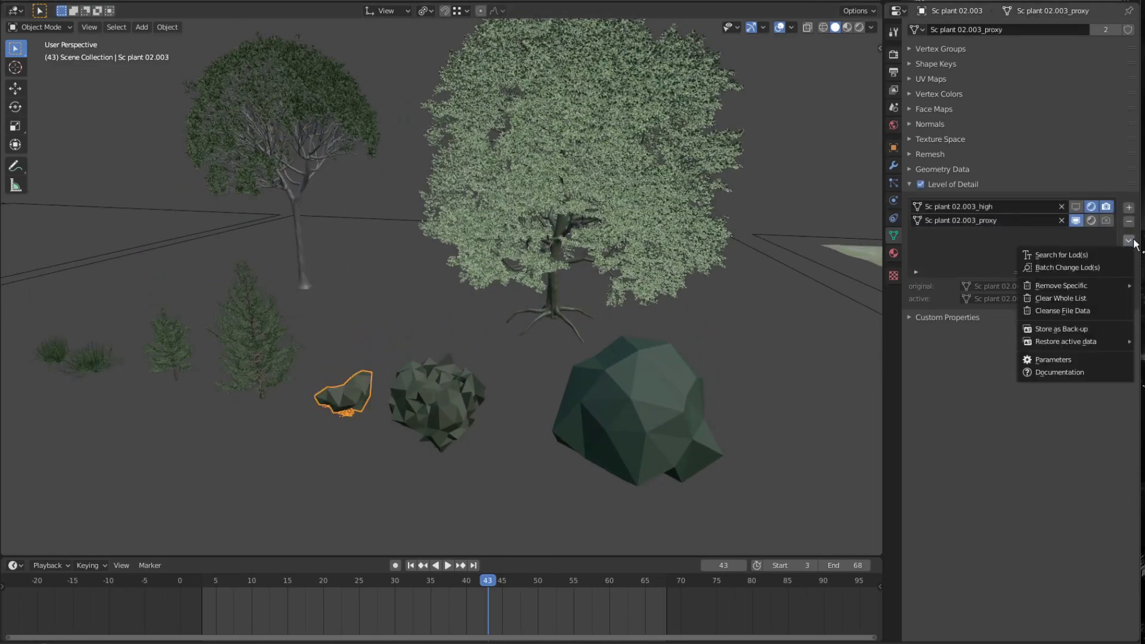
{"action": "left_click", "coordinate": [1075, 266]}
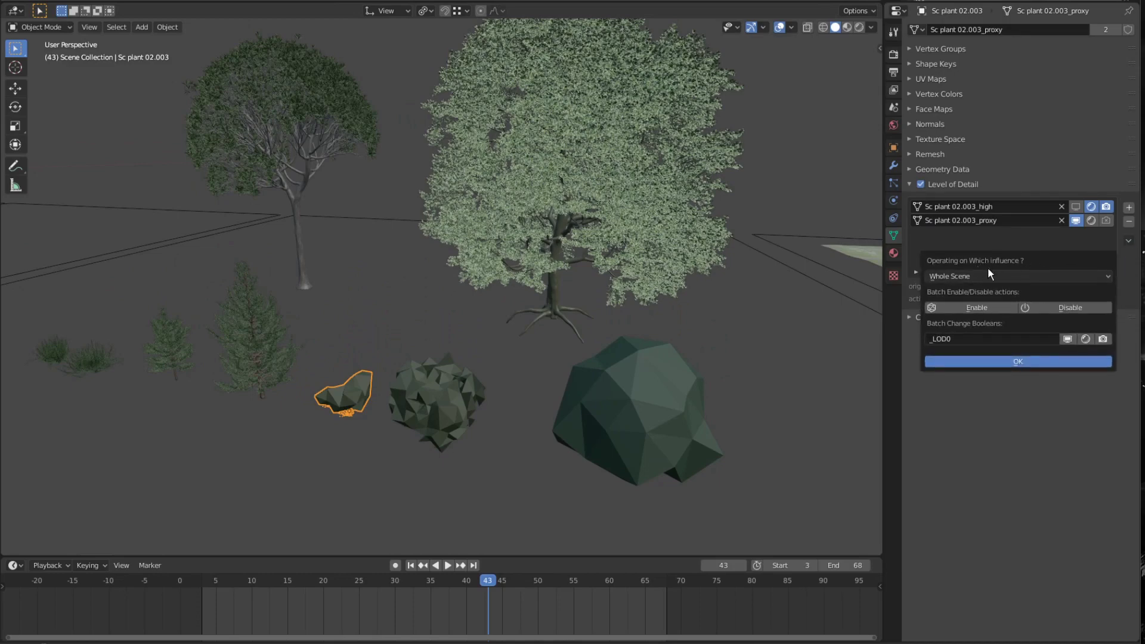
{"action": "left_click", "coordinate": [985, 305]}
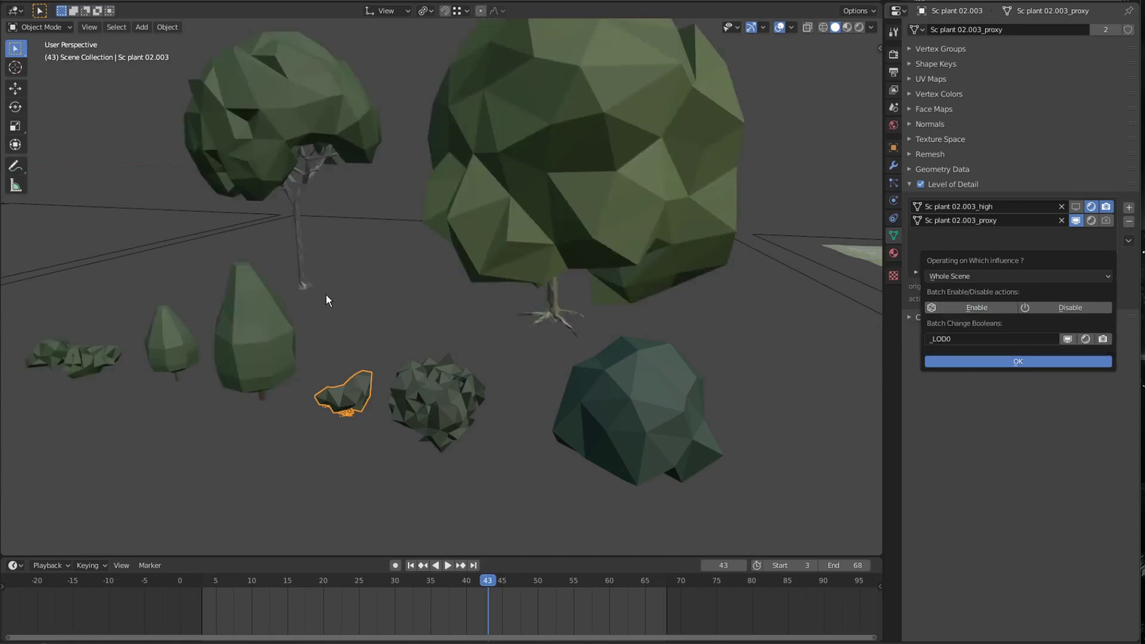
{"action": "scroll", "coordinate": [360, 307], "scroll_direction": "down", "scroll_amount": 2}
{"action": "middle_click_drag", "start_coordinate": [360, 307], "coordinate": [475, 308]}
{"action": "scroll", "coordinate": [412, 298], "scroll_direction": "down", "scroll_amount": 2}
{"action": "scroll", "coordinate": [415, 303], "scroll_direction": "up", "scroll_amount": 3}
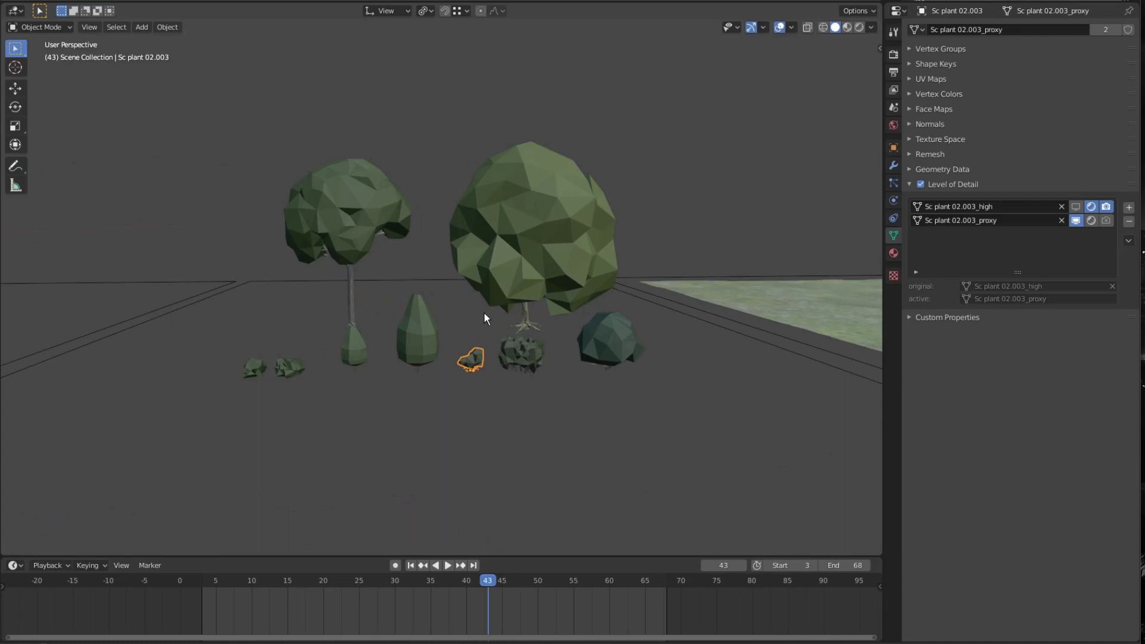
{"action": "left_click", "coordinate": [566, 260]}
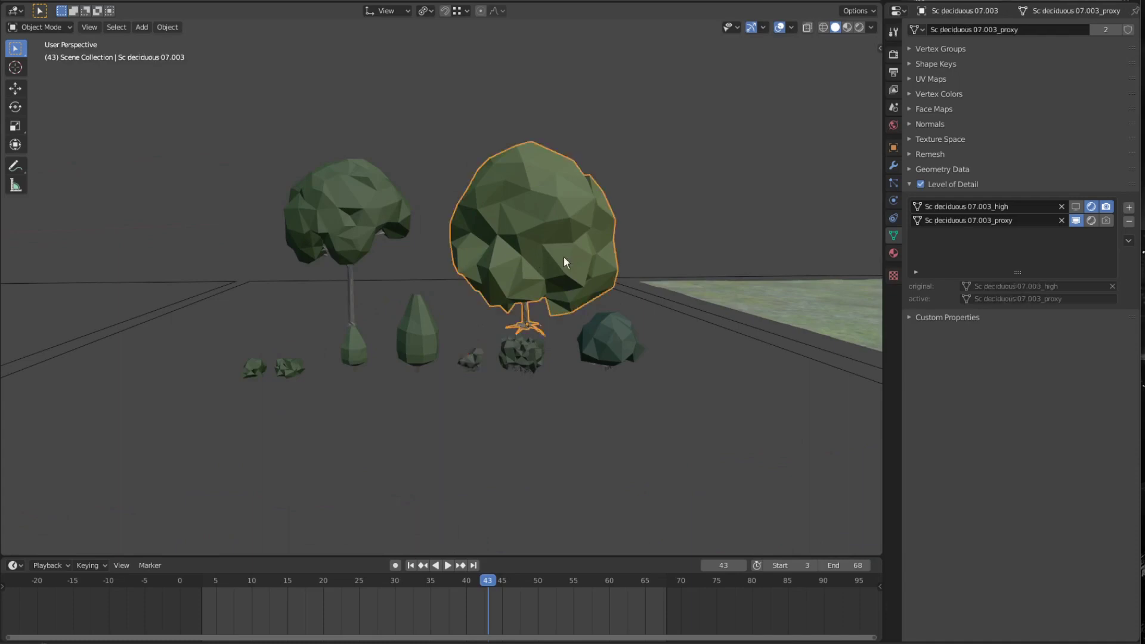
Select the umbrella-shaped tree, render the scene image, and enlarge and move the render window aside to examine the result.
{"action": "left_click", "coordinate": [391, 216]}
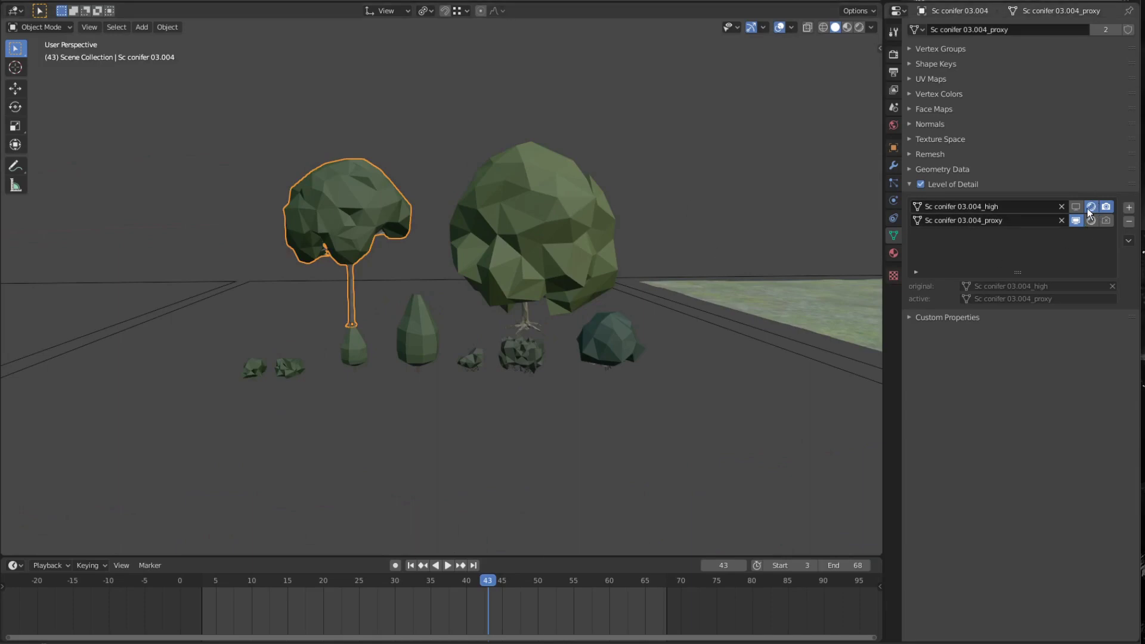
{"action": "middle_click_drag", "start_coordinate": [561, 255], "coordinate": [557, 249]}
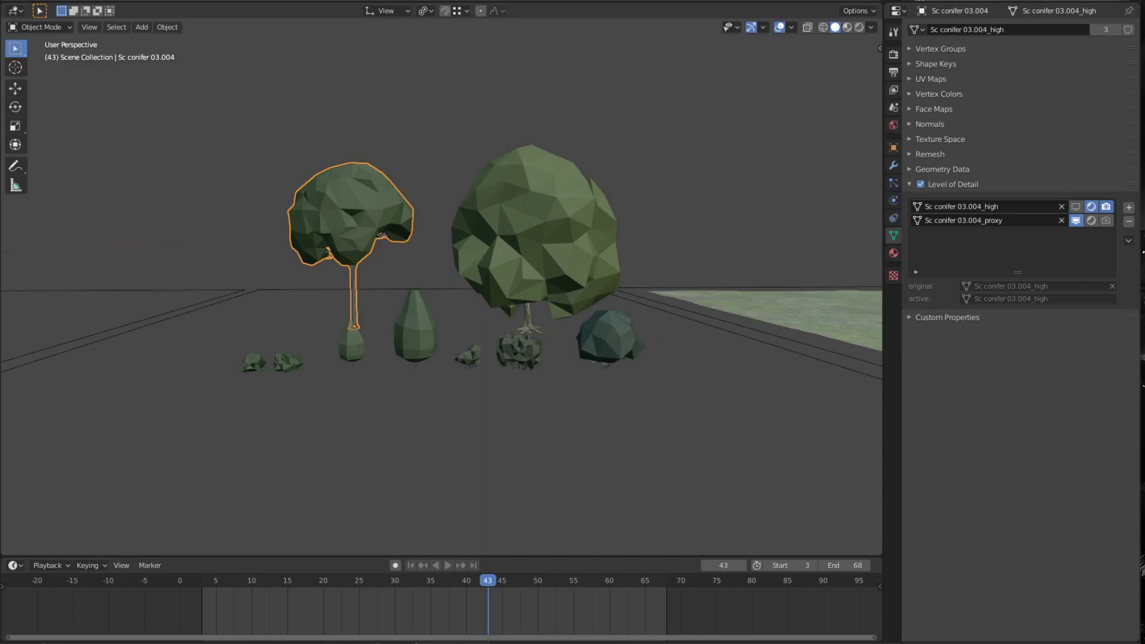
{"action": "key", "text": "F12"}
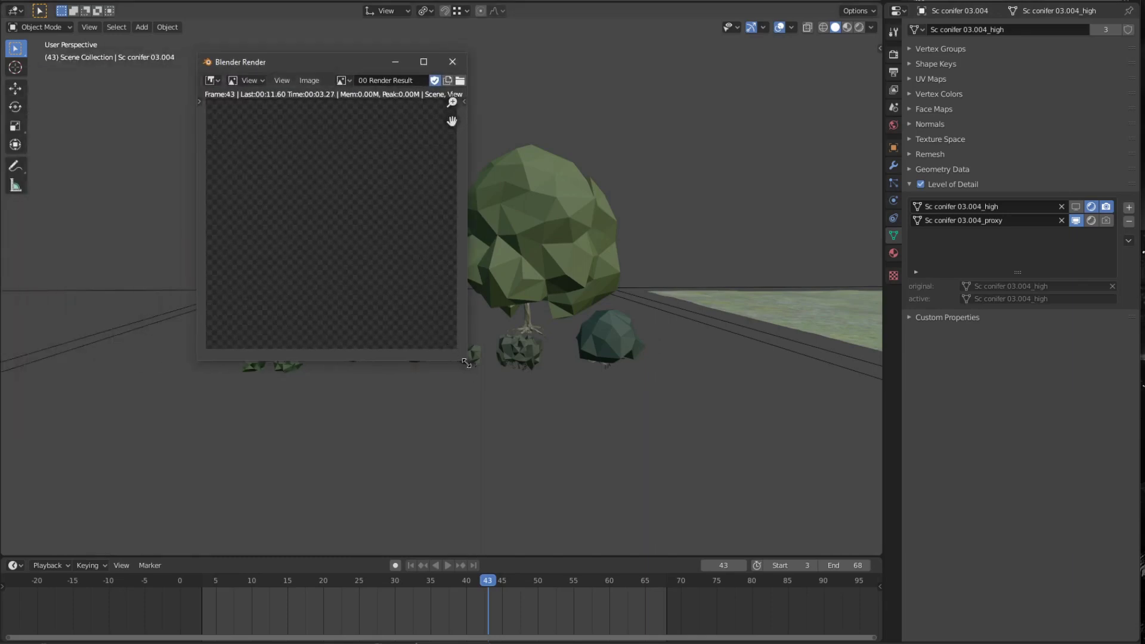
{"action": "left_click_drag", "start_coordinate": [466, 362], "coordinate": [826, 507]}
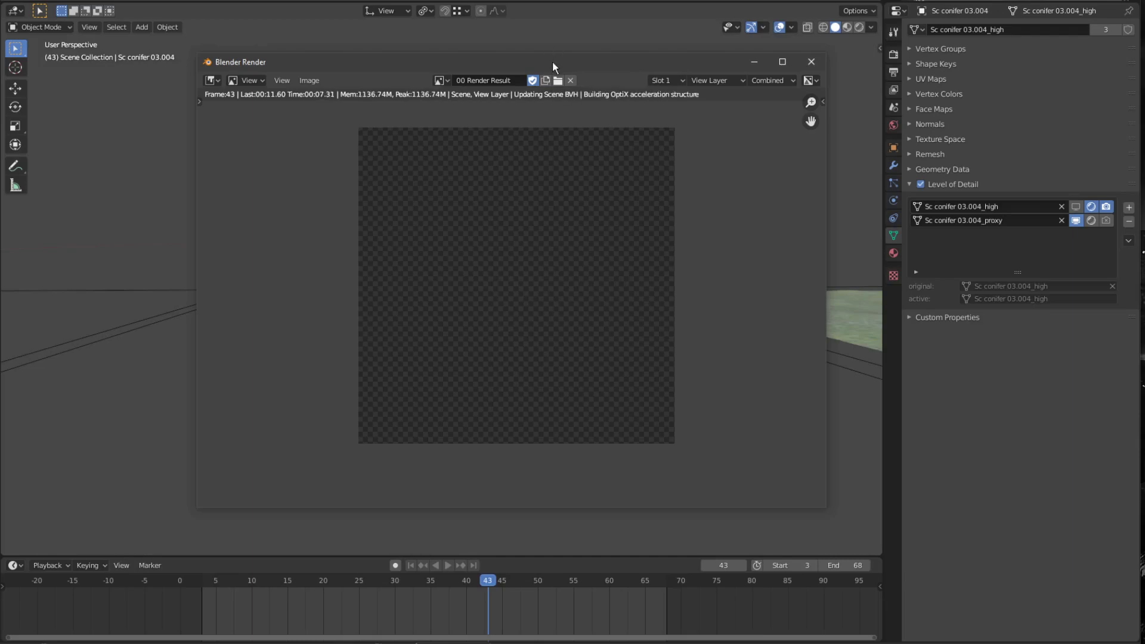
{"action": "left_click_drag", "start_coordinate": [552, 61], "coordinate": [863, 63]}
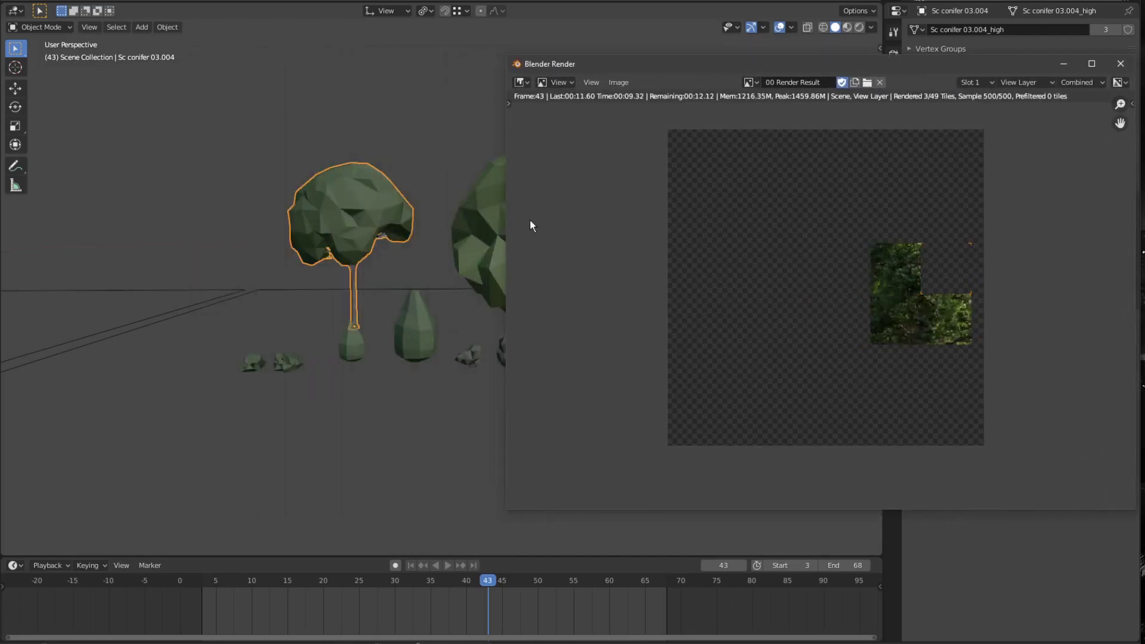
{"action": "left_click_drag", "start_coordinate": [507, 231], "coordinate": [676, 230]}
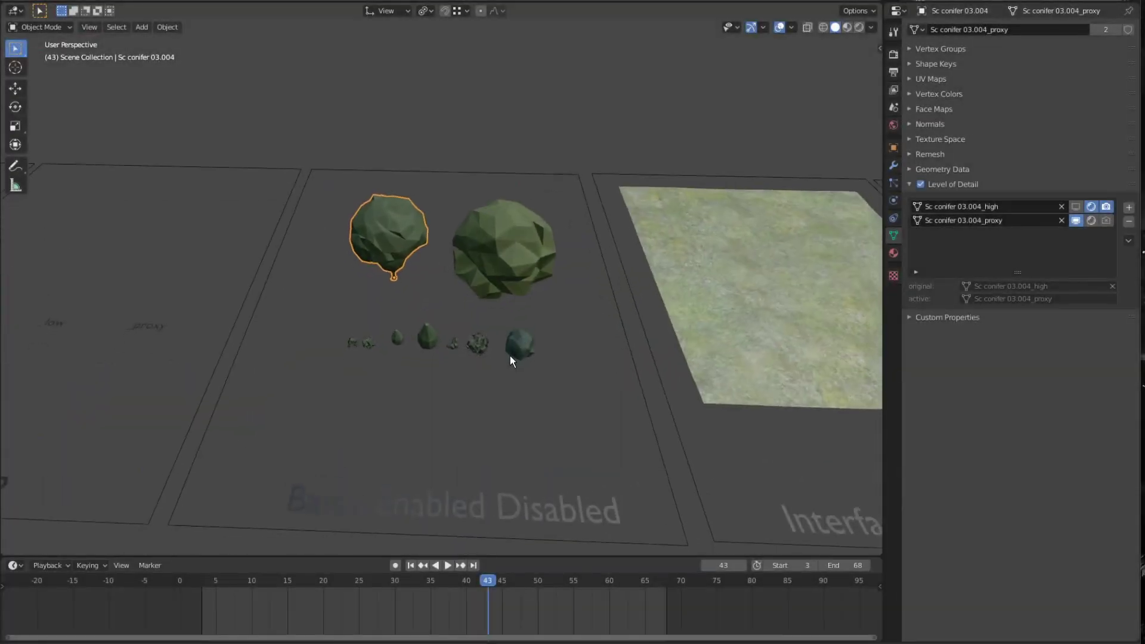
Select the large grassy terrain in the Interface In Scatter area and pick it as the Scatter target.
{"action": "scroll", "coordinate": [510, 355], "scroll_direction": "down", "scroll_amount": 4}
{"action": "scroll", "coordinate": [689, 339], "scroll_direction": "up", "scroll_amount": 1}
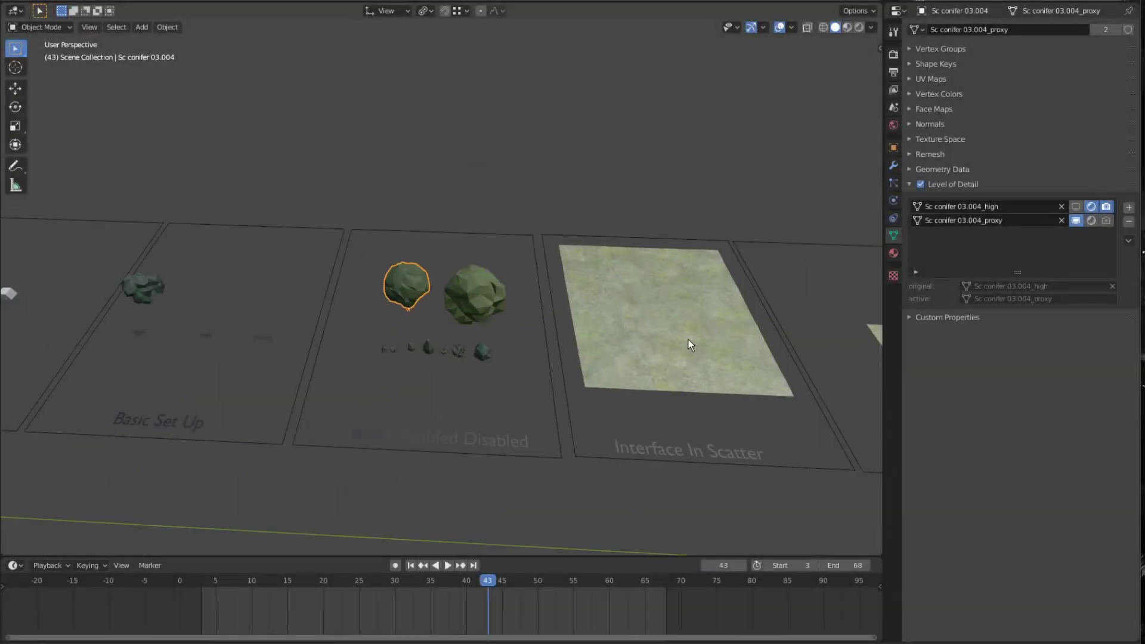
{"action": "left_click", "coordinate": [688, 340]}
{"action": "key", "text": "n"}
{"action": "middle_click_drag", "start_coordinate": [558, 314], "coordinate": [477, 289], "text": "shift"}
{"action": "middle_click_drag", "start_coordinate": [508, 286], "coordinate": [512, 273]}
{"action": "middle_click_drag", "start_coordinate": [629, 286], "coordinate": [485, 307], "text": "shift"}
{"action": "scroll", "coordinate": [481, 331], "scroll_direction": "up", "scroll_amount": 2}
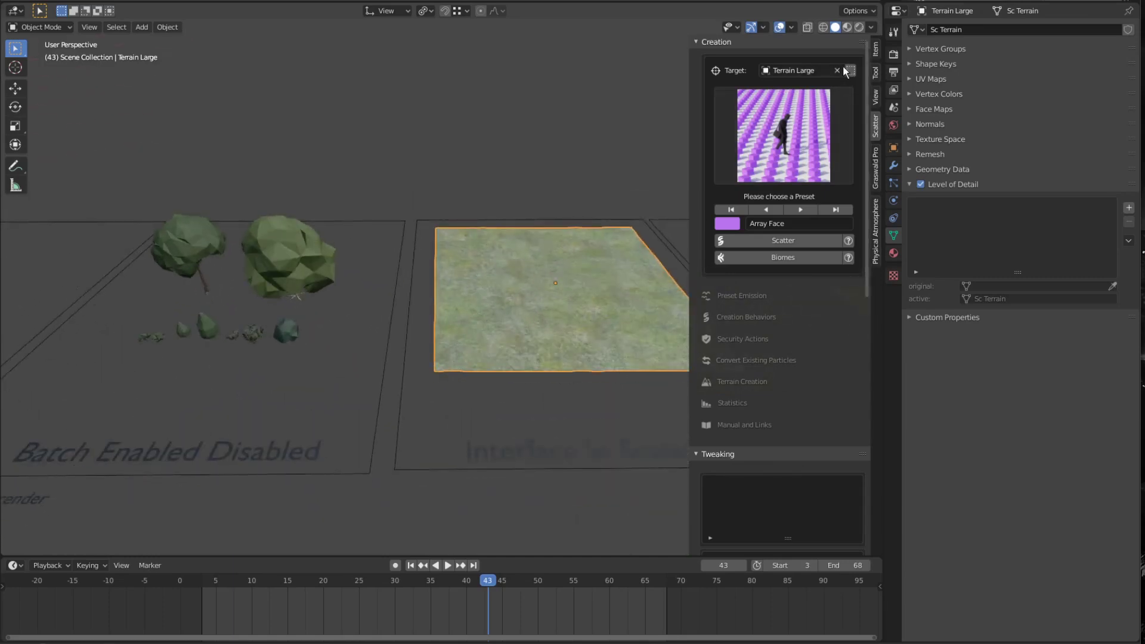
{"action": "left_click", "coordinate": [837, 71]}
{"action": "left_click", "coordinate": [839, 70]}
{"action": "left_click", "coordinate": [564, 272]}
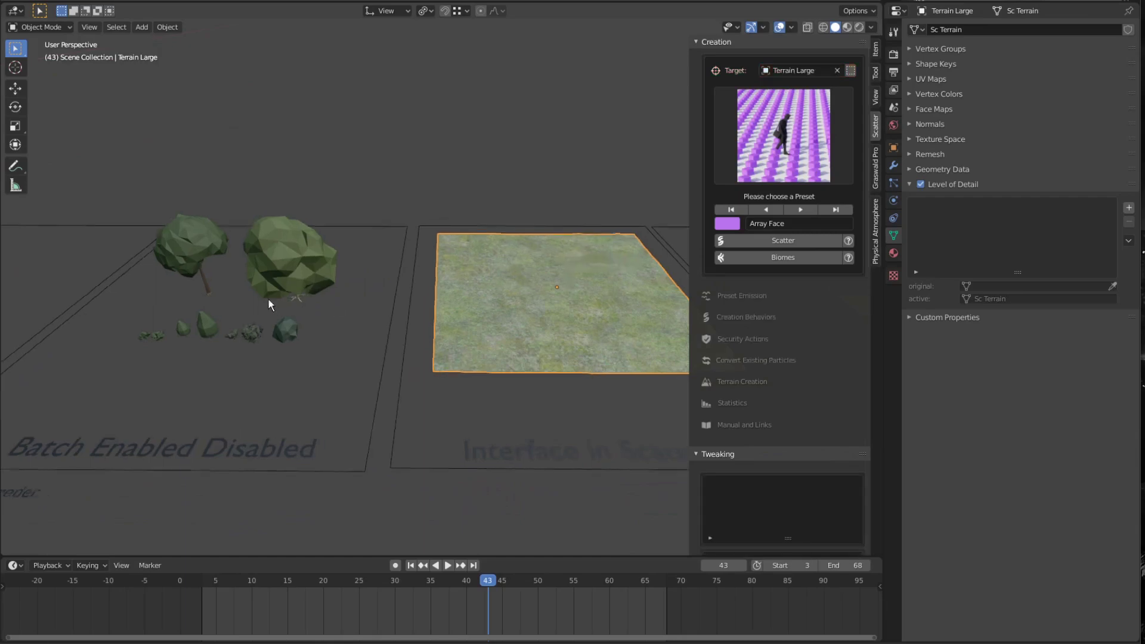
Select the two large trees and scatter them on the terrain with the Cluster Wood Simple preset.
{"action": "middle_click_drag", "start_coordinate": [267, 298], "coordinate": [397, 299], "text": "shift"}
{"action": "scroll", "coordinate": [396, 299], "scroll_direction": "up", "scroll_amount": 5}
{"action": "left_click_drag", "start_coordinate": [510, 386], "coordinate": [229, 262]}
{"action": "left_click", "coordinate": [729, 130]}
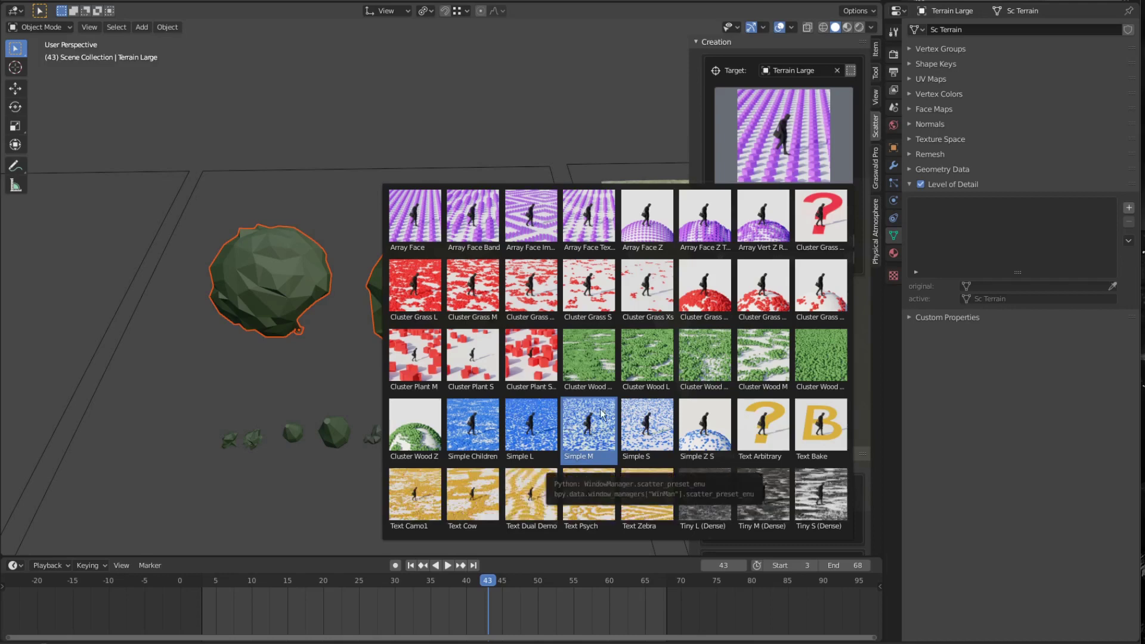
{"action": "left_click", "coordinate": [826, 360]}
{"action": "middle_click_drag", "start_coordinate": [329, 343], "coordinate": [365, 307]}
{"action": "left_click", "coordinate": [787, 238]}
Lower the Cluster Wood Simple emission count to 92, and divide it by the 2.00 coefficient down to 23.
{"action": "middle_click_drag", "start_coordinate": [495, 307], "coordinate": [459, 268]}
{"action": "scroll", "coordinate": [462, 312], "scroll_direction": "down", "scroll_amount": 5}
{"action": "scroll", "coordinate": [549, 342], "scroll_direction": "up", "scroll_amount": 7}
{"action": "middle_click_drag", "start_coordinate": [547, 344], "coordinate": [533, 371]}
{"action": "scroll", "coordinate": [751, 401], "scroll_direction": "down", "scroll_amount": 1}
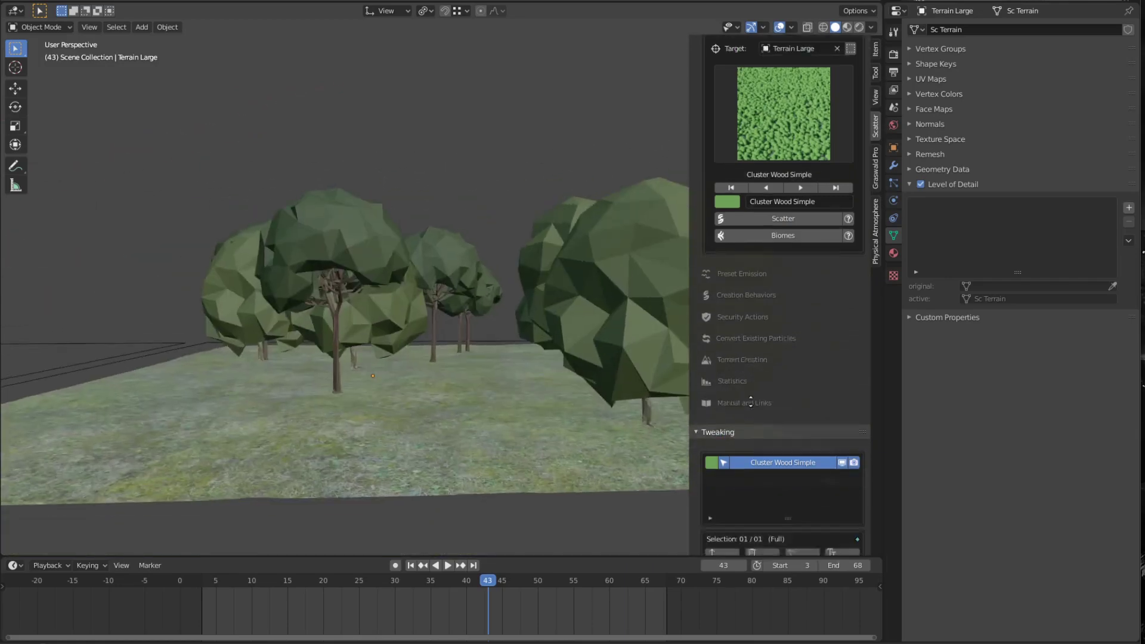
{"action": "scroll", "coordinate": [770, 358], "scroll_direction": "down", "scroll_amount": 10}
{"action": "scroll", "coordinate": [358, 311], "scroll_direction": "up", "scroll_amount": 4}
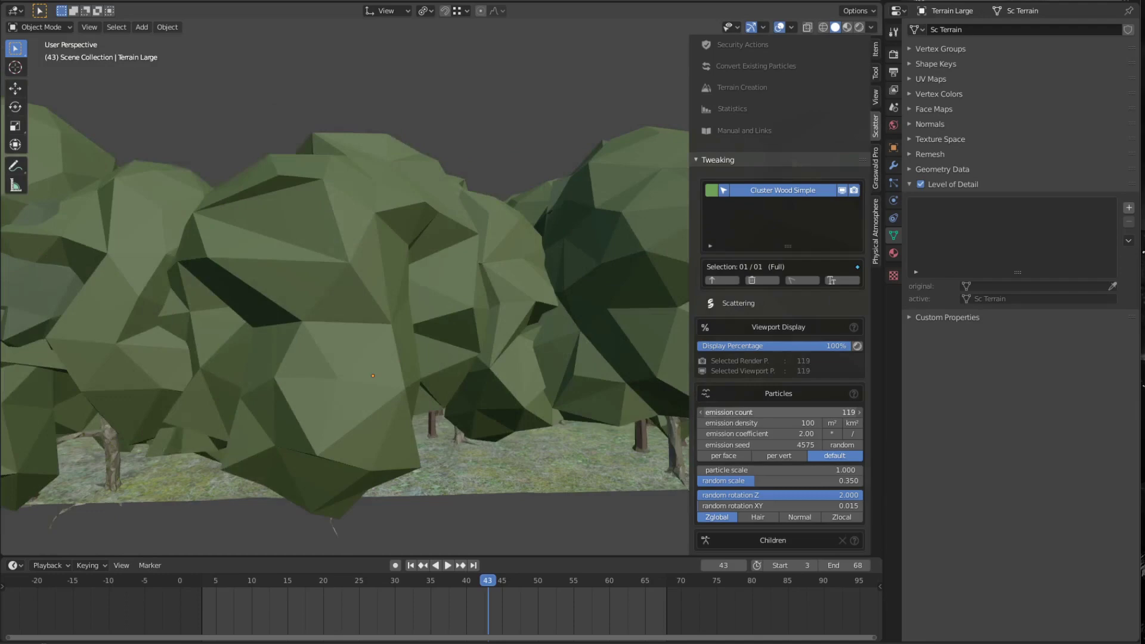
{"action": "left_click_drag", "start_coordinate": [781, 413], "coordinate": [716, 412]}
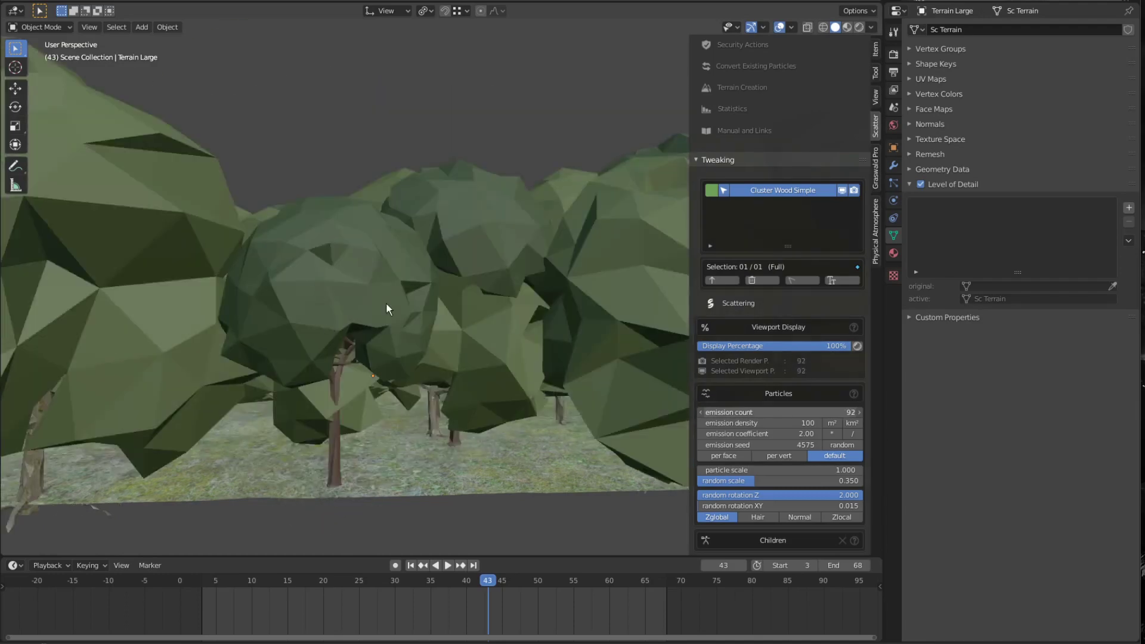
{"action": "scroll", "coordinate": [413, 289], "scroll_direction": "down", "scroll_amount": 5}
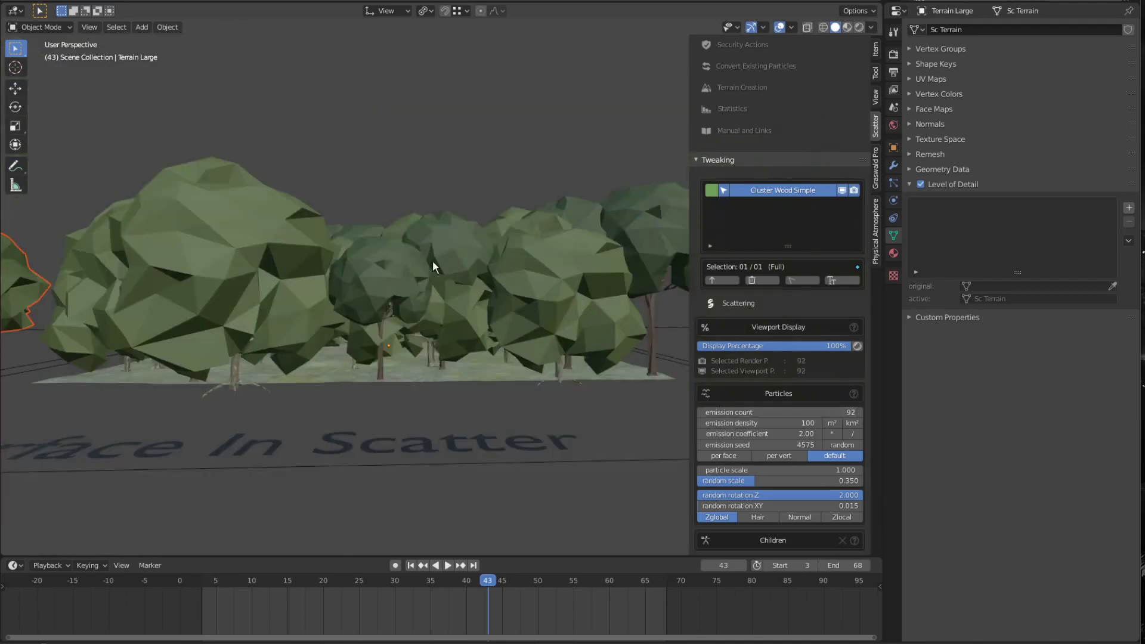
{"action": "middle_click_drag", "start_coordinate": [433, 260], "coordinate": [414, 294]}
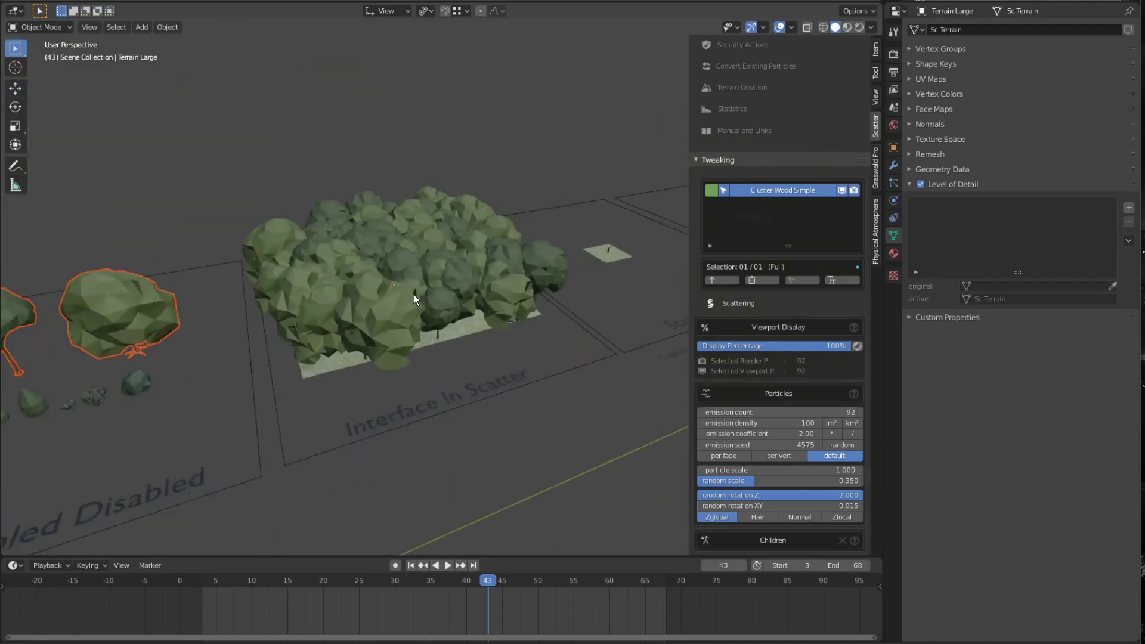
{"action": "left_click", "coordinate": [854, 434]}
{"action": "left_click", "coordinate": [853, 434]}
Select the seven small plants in front of the trees and scatter them on the terrain with the Cluster Plant M preset.
{"action": "scroll", "coordinate": [428, 316], "scroll_direction": "down", "scroll_amount": 4}
{"action": "scroll", "coordinate": [361, 326], "scroll_direction": "up", "scroll_amount": 6}
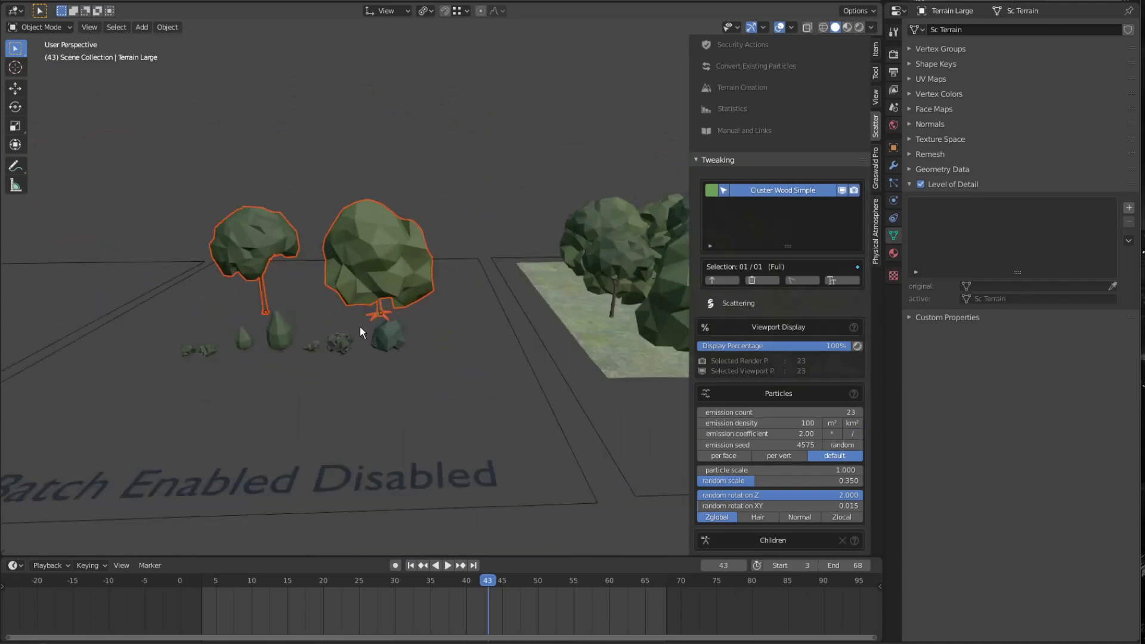
{"action": "left_click_drag", "start_coordinate": [447, 388], "coordinate": [149, 342]}
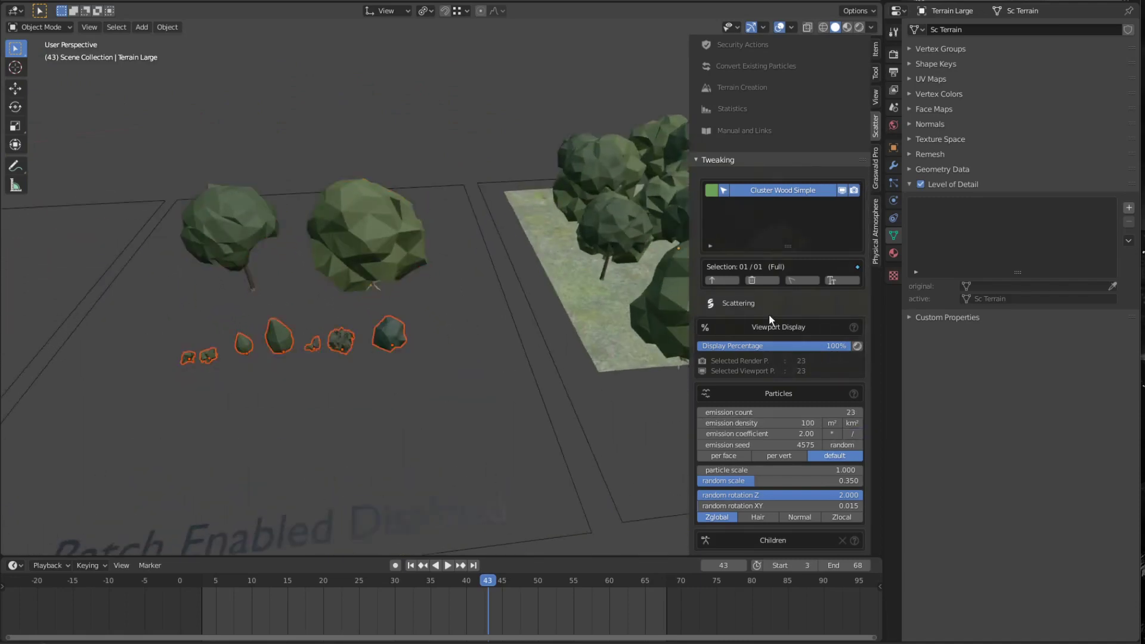
{"action": "scroll", "coordinate": [769, 315], "scroll_direction": "up", "scroll_amount": 10}
{"action": "left_click", "coordinate": [783, 116]}
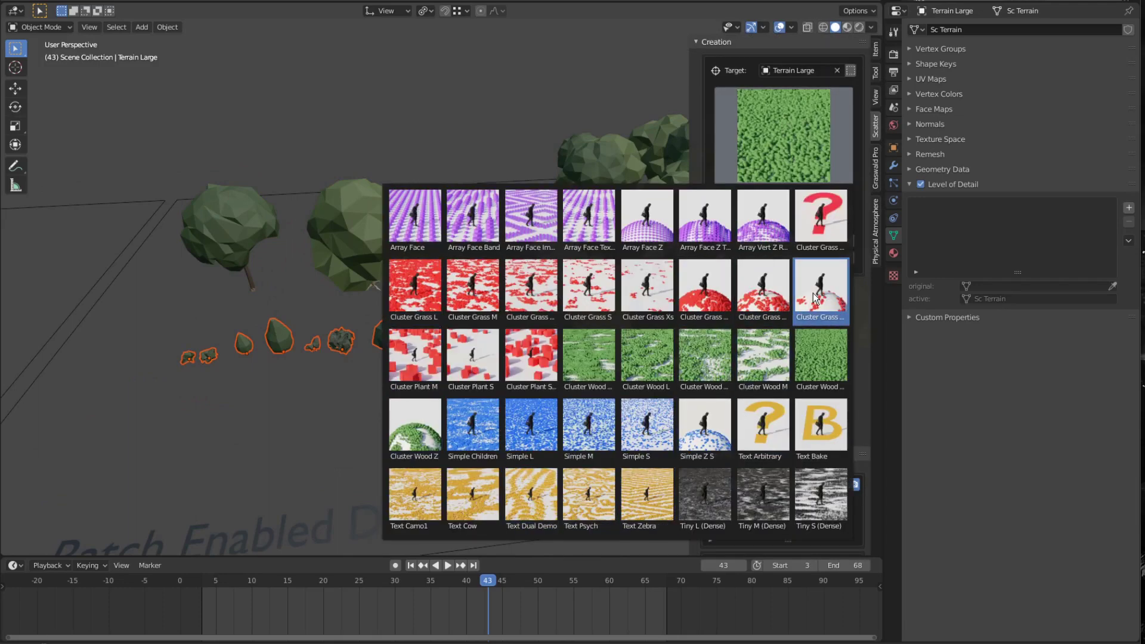
{"action": "left_click", "coordinate": [424, 359]}
{"action": "left_click", "coordinate": [786, 241]}
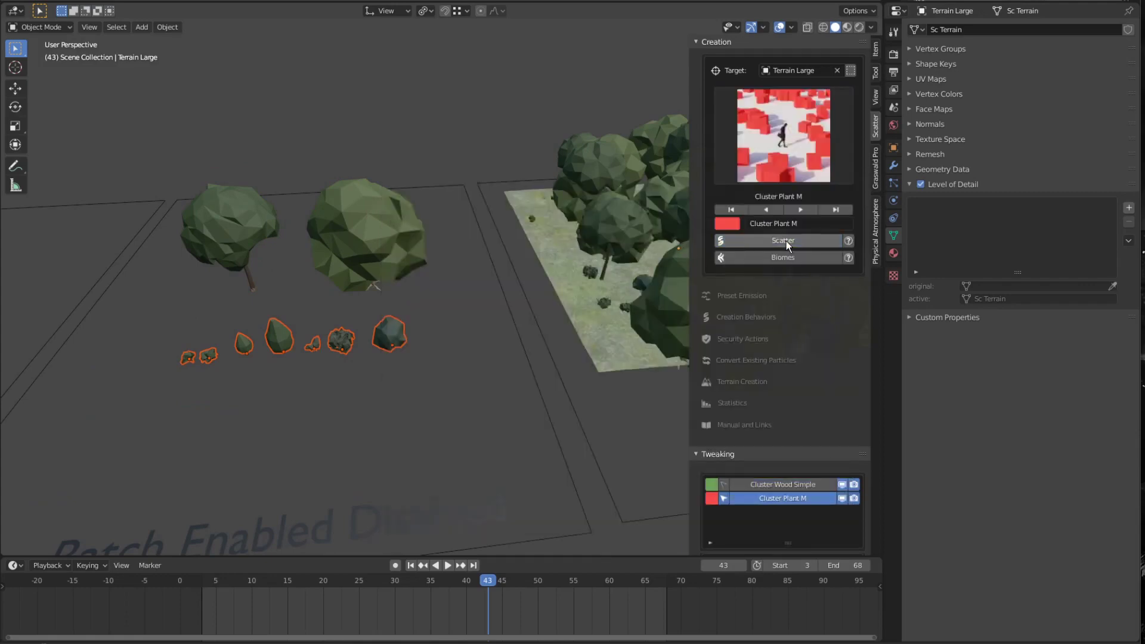
Raise the Cluster Plant M emission count to 7808 by repeatedly multiplying it by the 2.00 emission coefficient.
{"action": "middle_click_drag", "start_coordinate": [538, 280], "coordinate": [551, 248]}
{"action": "scroll", "coordinate": [582, 310], "scroll_direction": "up", "scroll_amount": 3}
{"action": "scroll", "coordinate": [551, 248], "scroll_direction": "up", "scroll_amount": 4}
{"action": "scroll", "coordinate": [730, 425], "scroll_direction": "down", "scroll_amount": 15}
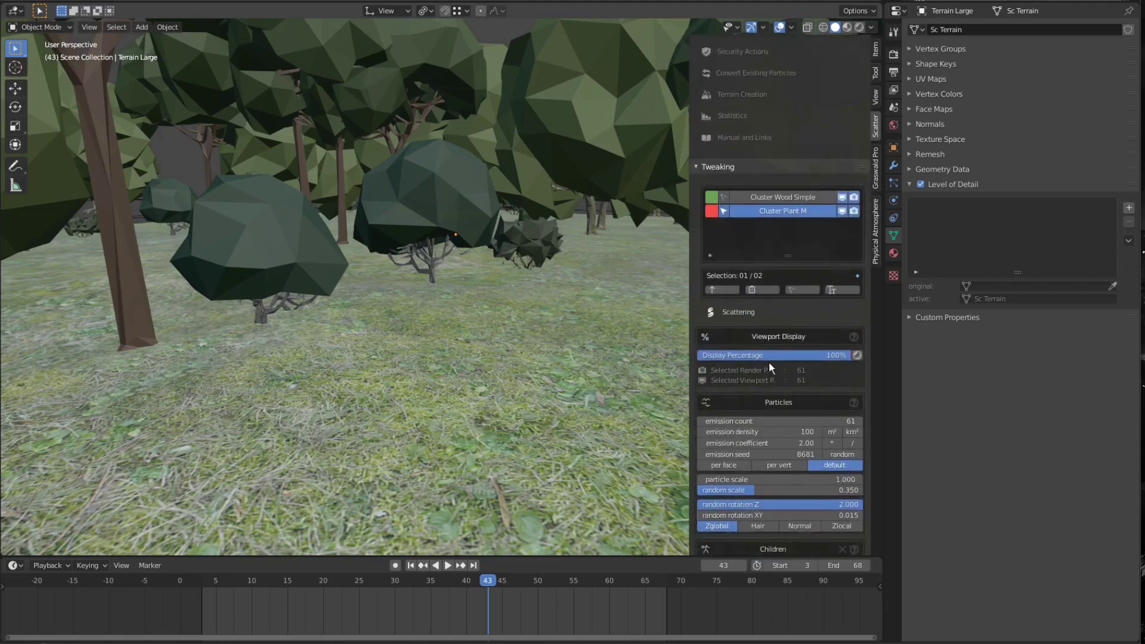
{"action": "left_click", "coordinate": [833, 379]}
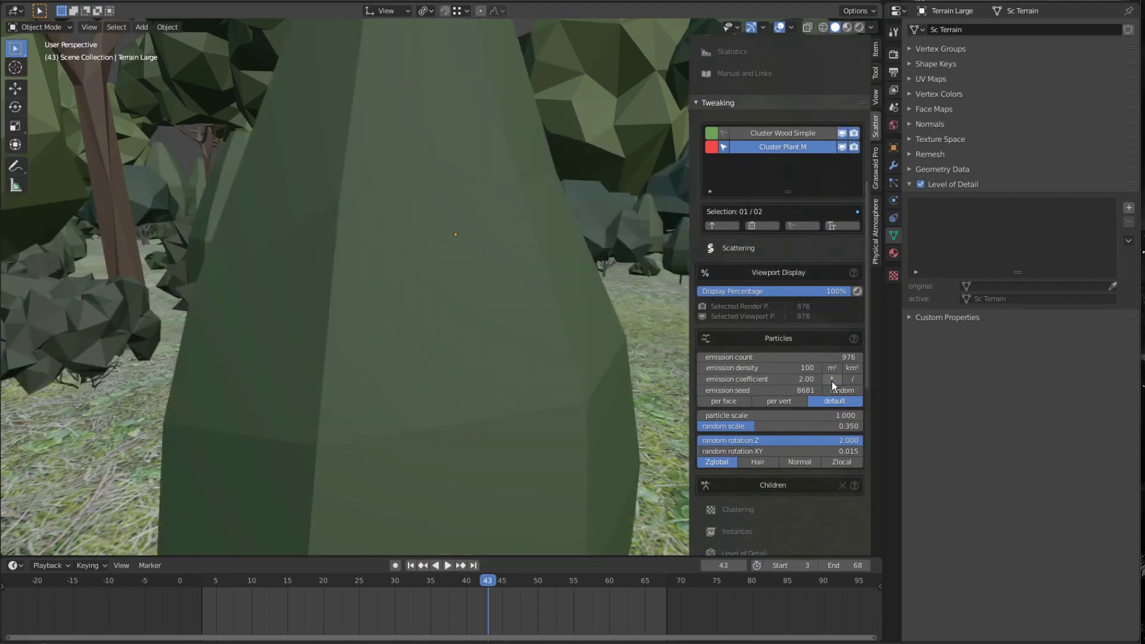
{"action": "left_click", "coordinate": [833, 380]}
{"action": "left_click", "coordinate": [832, 379]}
{"action": "left_click", "coordinate": [833, 380]}
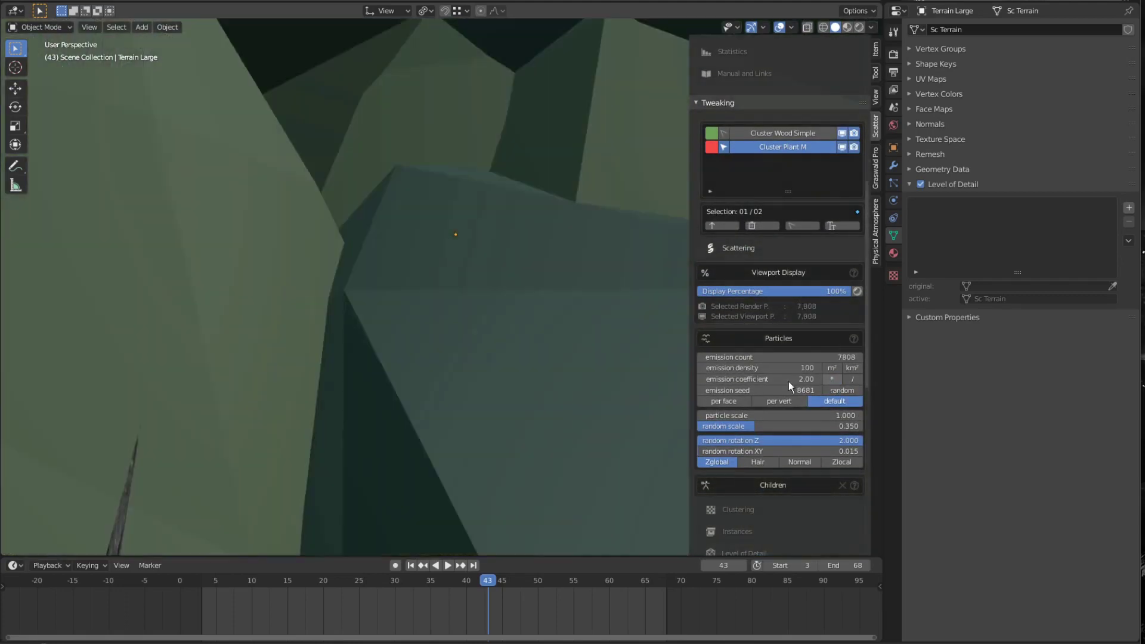
Reduce the Cluster Plant M particle scale first to 0.7 and finally to 0.5.
{"action": "scroll", "coordinate": [529, 329], "scroll_direction": "down", "scroll_amount": 3}
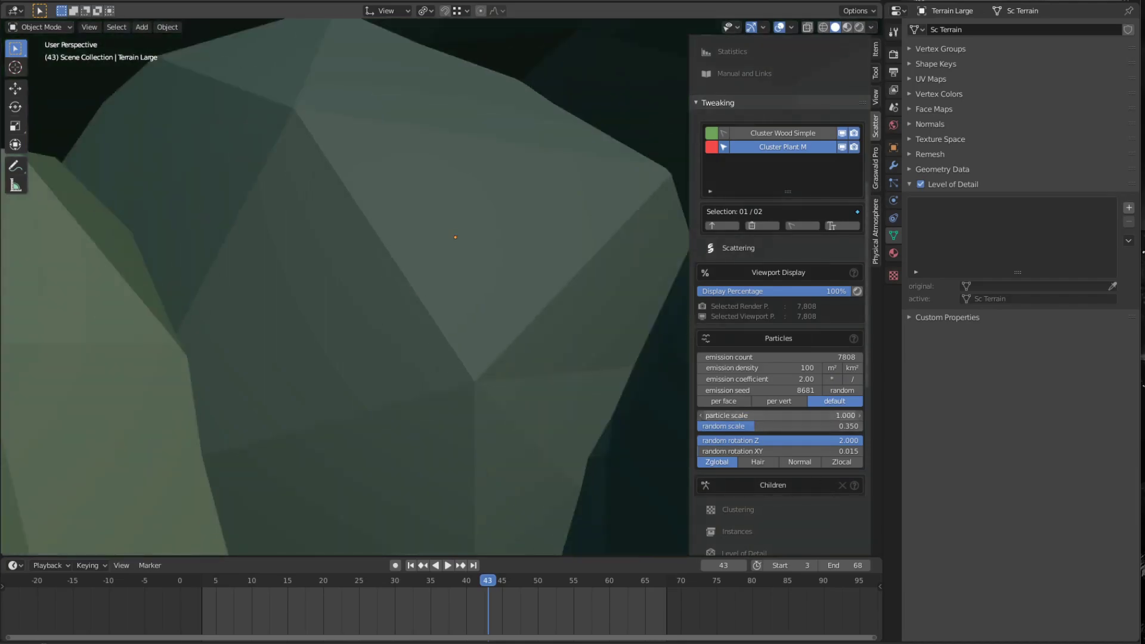
{"action": "left_click", "coordinate": [823, 416]}
{"action": "type", "text": "0.7"}
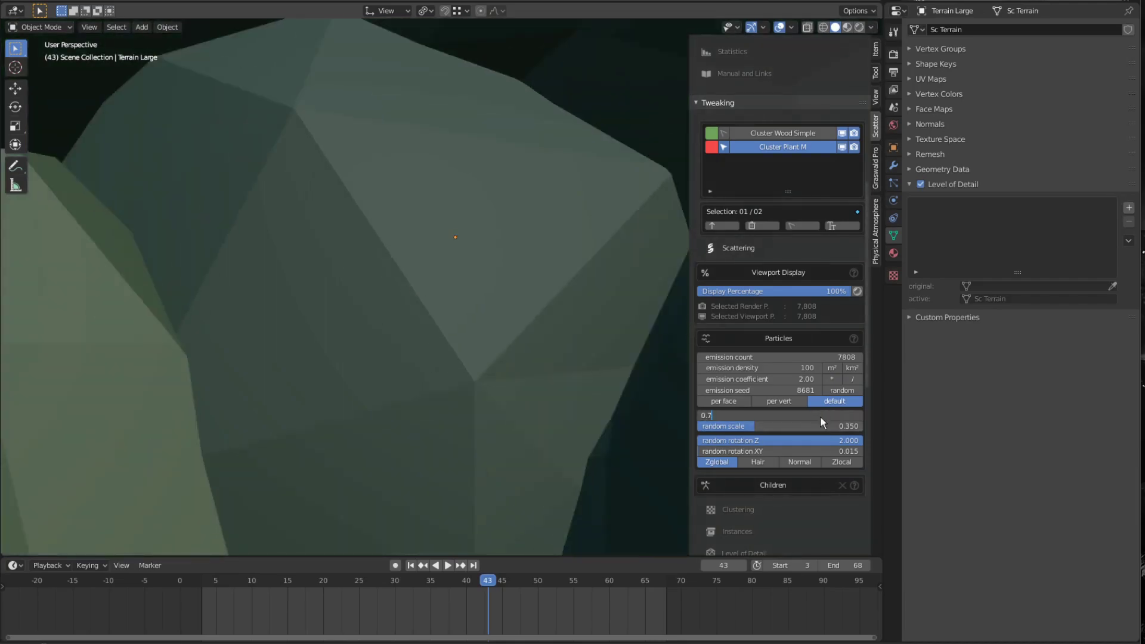
{"action": "key", "text": "Return"}
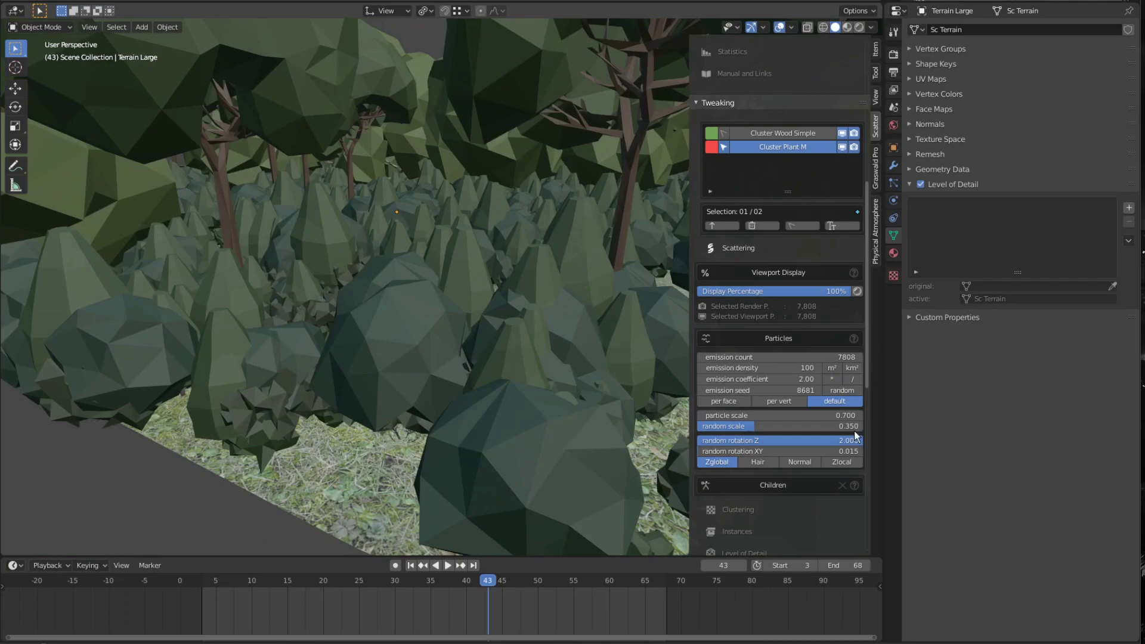
{"action": "left_click", "coordinate": [820, 416]}
{"action": "type", "text": "0.5"}
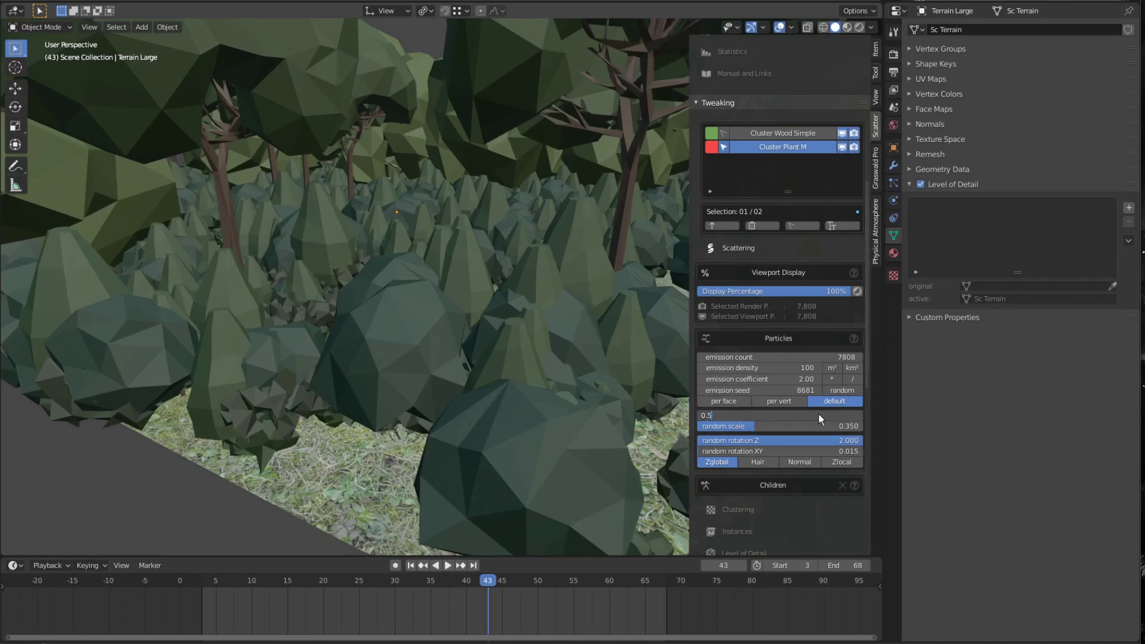
{"action": "key", "text": "Return"}
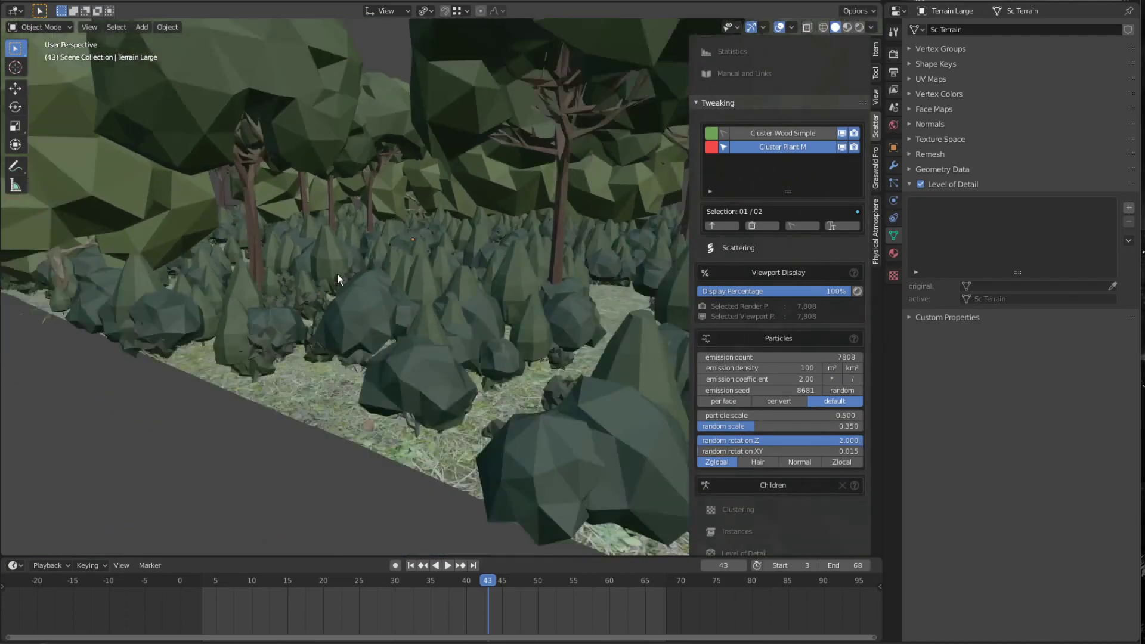
{"action": "scroll", "coordinate": [338, 273], "scroll_direction": "down", "scroll_amount": 8}
{"action": "middle_click_drag", "start_coordinate": [337, 273], "coordinate": [370, 257]}
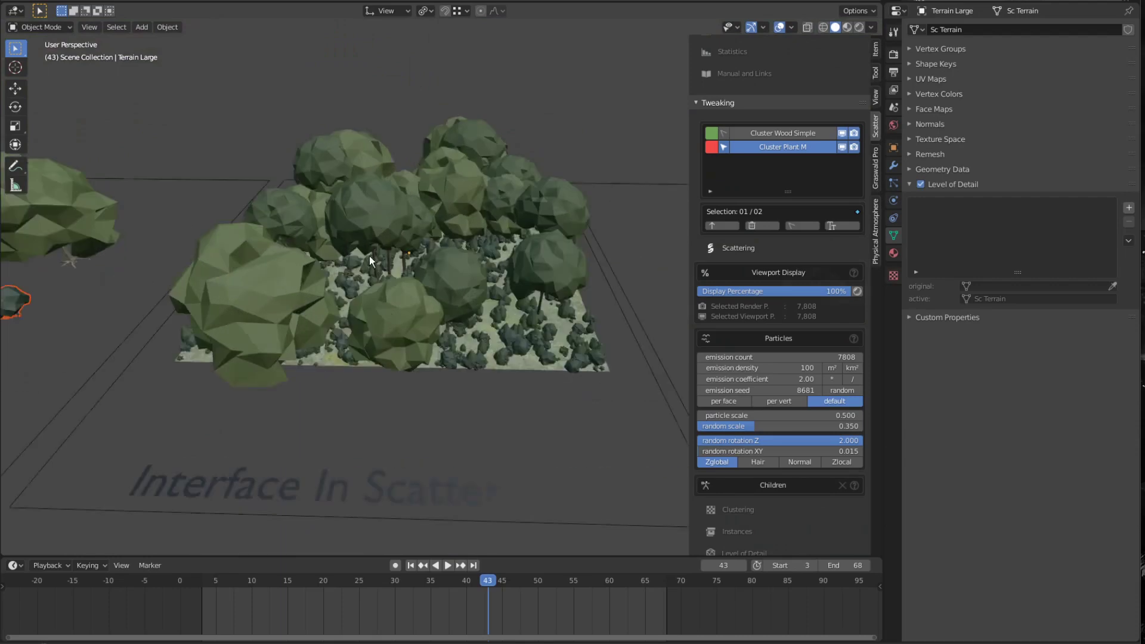
Collapse the Scattering settings, expand Scatter's Level of Detail settings, and add Cluster Wood Simple to the selected scatter systems.
{"action": "left_click", "coordinate": [739, 247]}
{"action": "middle_click_drag", "start_coordinate": [555, 283], "coordinate": [548, 279]}
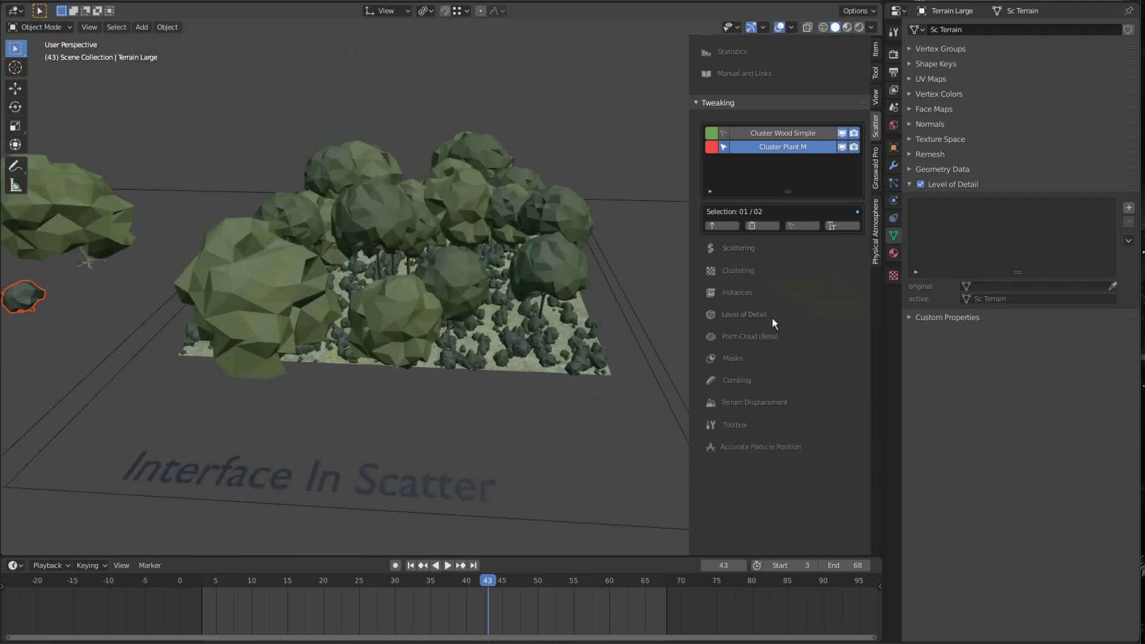
{"action": "left_click", "coordinate": [752, 315]}
{"action": "middle_click_drag", "start_coordinate": [668, 316], "coordinate": [544, 288]}
{"action": "scroll", "coordinate": [545, 288], "scroll_direction": "up", "scroll_amount": 15}
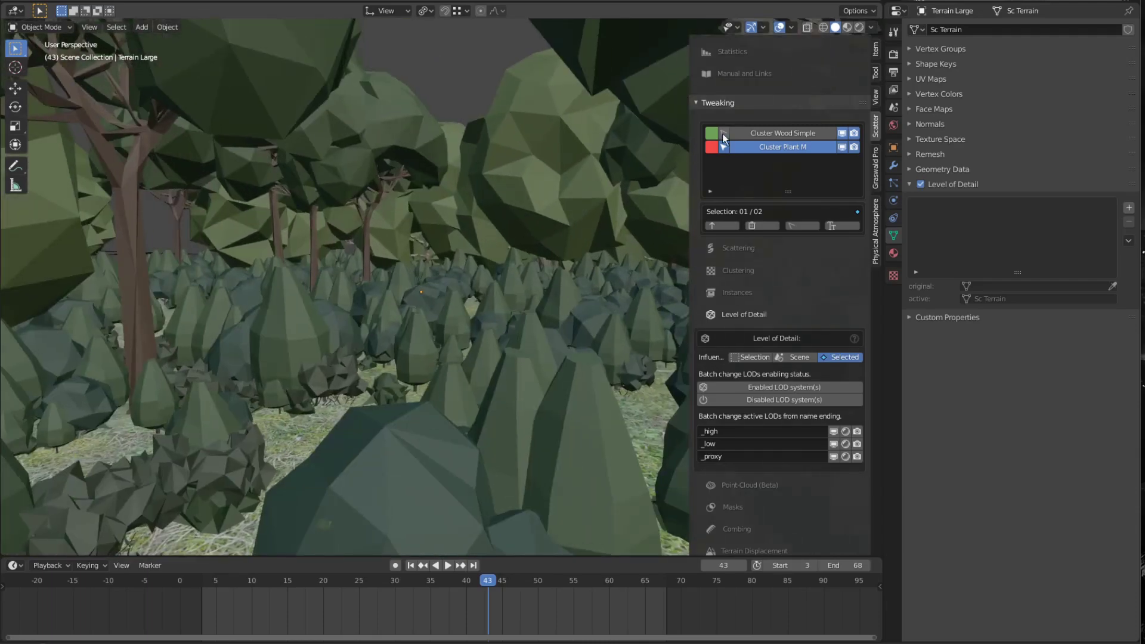
{"action": "left_click", "coordinate": [724, 136]}
{"action": "scroll", "coordinate": [558, 239], "scroll_direction": "up", "scroll_amount": 3}
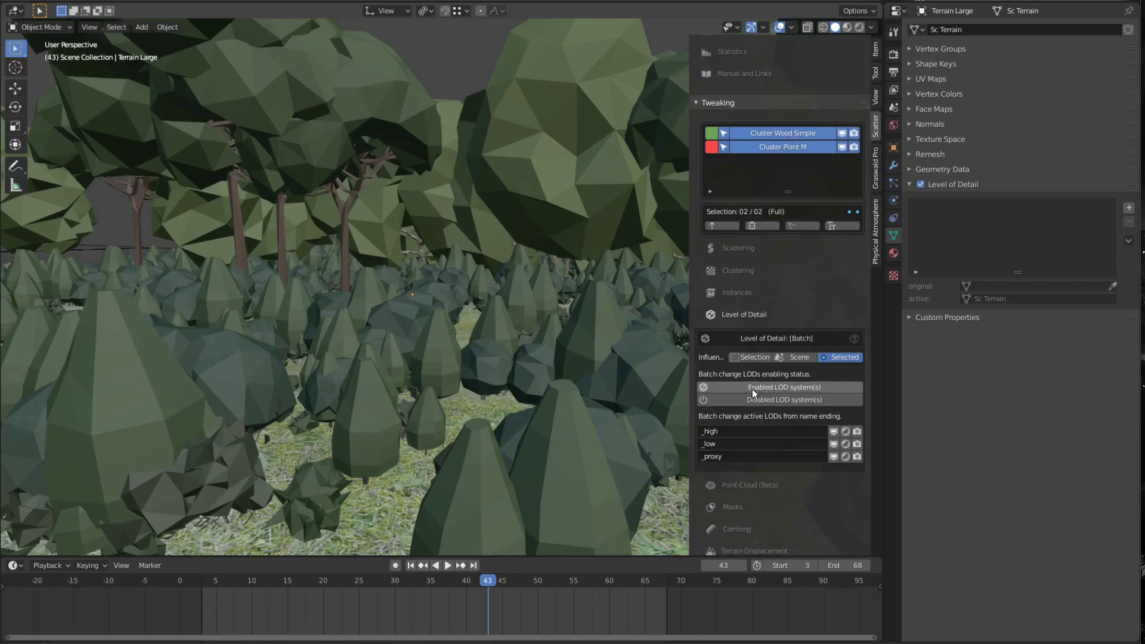
Batch disable the LOD systems of both selected scatters to compare their full meshes, and enable them again.
{"action": "left_click", "coordinate": [782, 389]}
{"action": "left_click", "coordinate": [777, 402]}
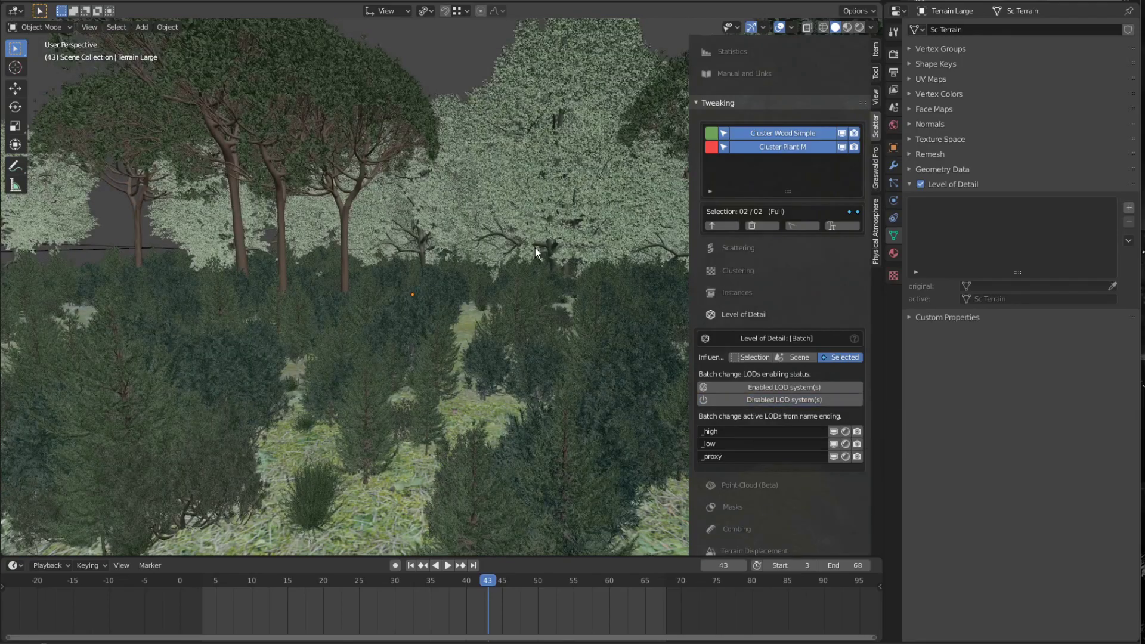
{"action": "middle_click_drag", "start_coordinate": [406, 291], "coordinate": [541, 318]}
{"action": "left_click", "coordinate": [781, 388]}
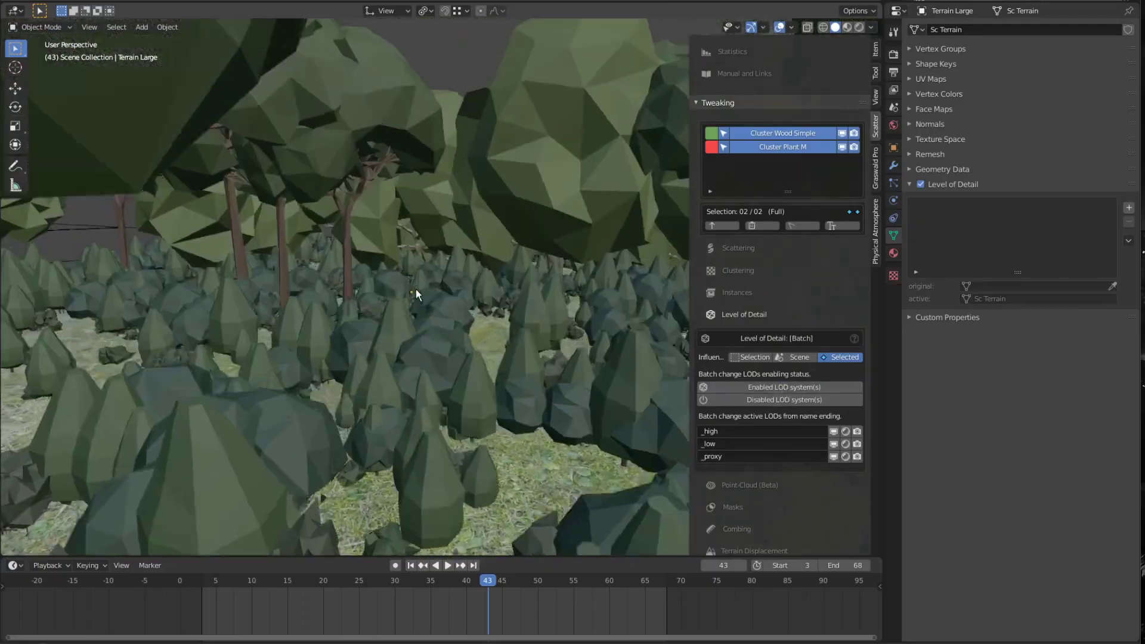
View the scattered forest from outside and switch the viewport to the camera view.
{"action": "middle_click_drag", "start_coordinate": [417, 290], "coordinate": [262, 297]}
{"action": "scroll", "coordinate": [458, 287], "scroll_direction": "down", "scroll_amount": 8}
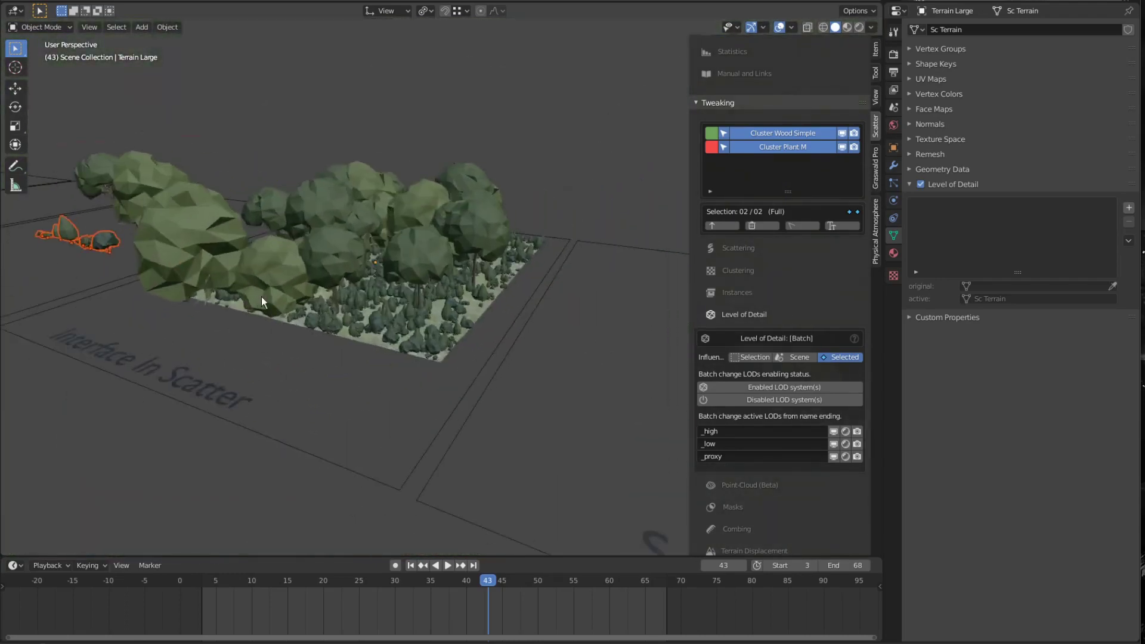
{"action": "scroll", "coordinate": [337, 283], "scroll_direction": "up", "scroll_amount": 4}
{"action": "key", "text": "KP_0"}
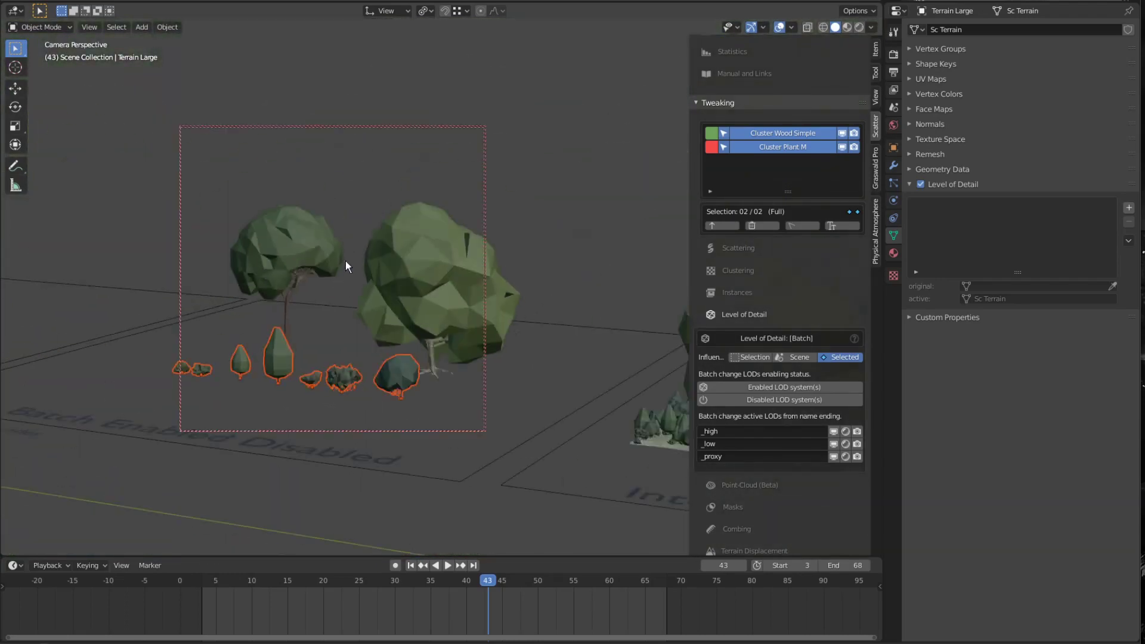
Show the viewport's view lock settings and frame the scattered forest in the camera with the camera locked to the view.
{"action": "left_click", "coordinate": [875, 95]}
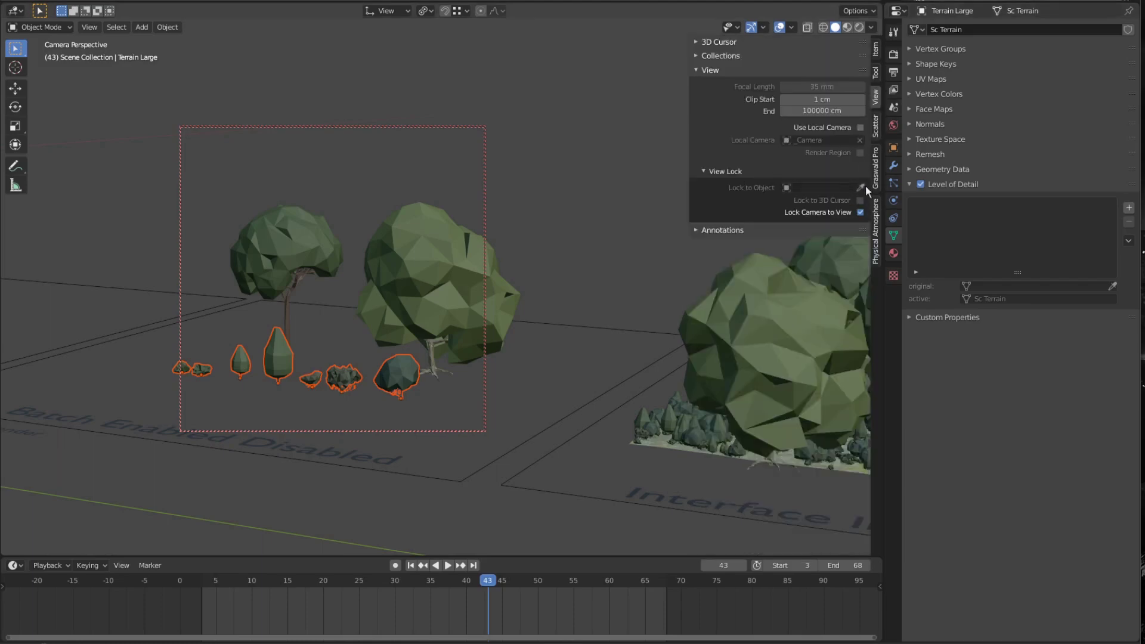
{"action": "scroll", "coordinate": [529, 283], "scroll_direction": "down", "scroll_amount": 5}
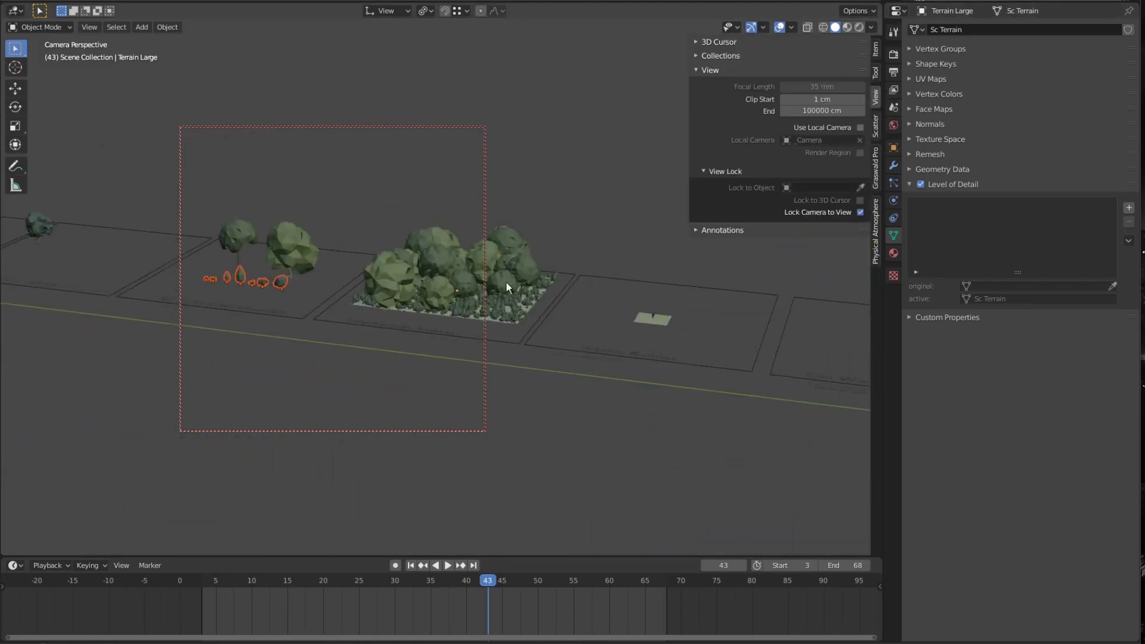
{"action": "scroll", "coordinate": [505, 281], "scroll_direction": "up", "scroll_amount": 5}
{"action": "middle_click_drag", "start_coordinate": [298, 253], "coordinate": [386, 275]}
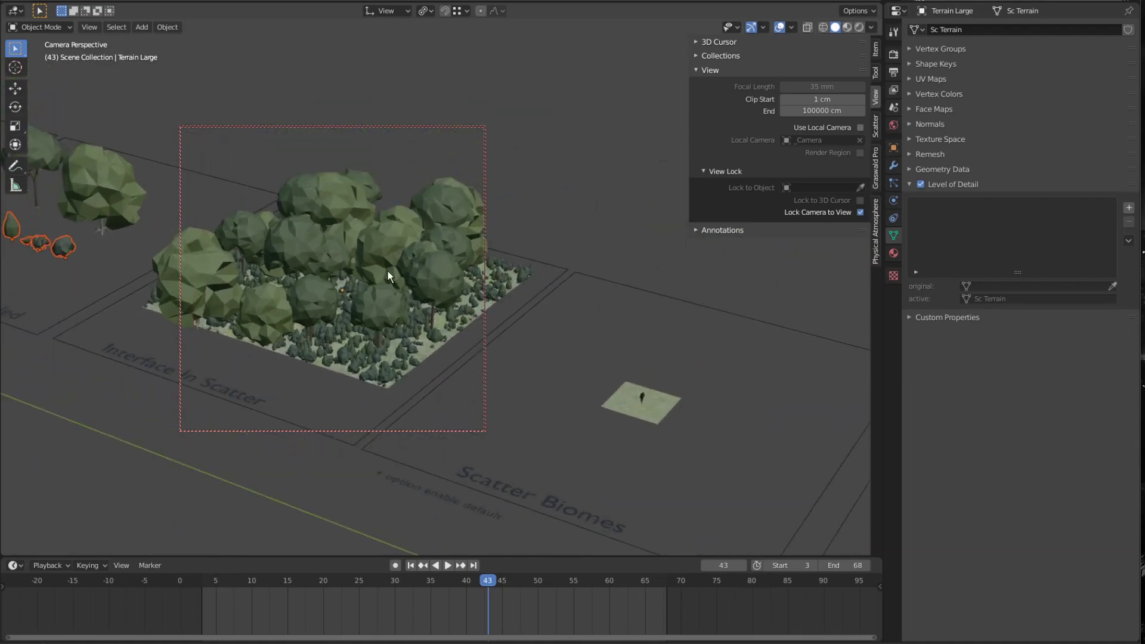
Render the camera view of the forest, enlarge the render window beside the low-poly viewport, and examine the image up close.
{"action": "key", "text": "F12"}
{"action": "left_click_drag", "start_coordinate": [766, 63], "coordinate": [500, 80]}
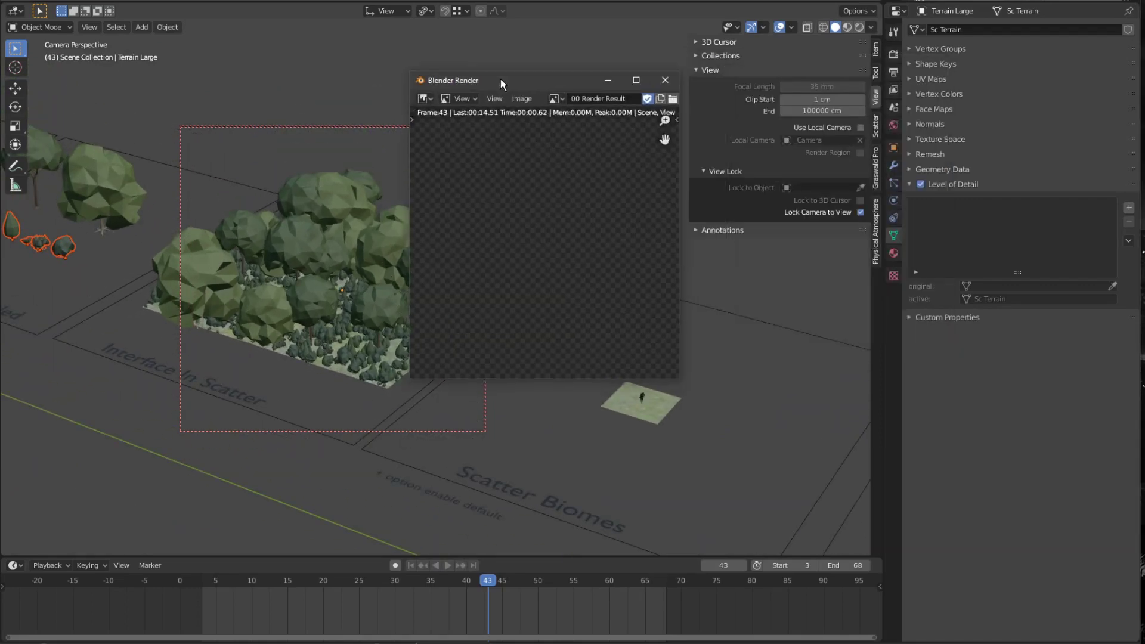
{"action": "left_click_drag", "start_coordinate": [682, 379], "coordinate": [779, 476]}
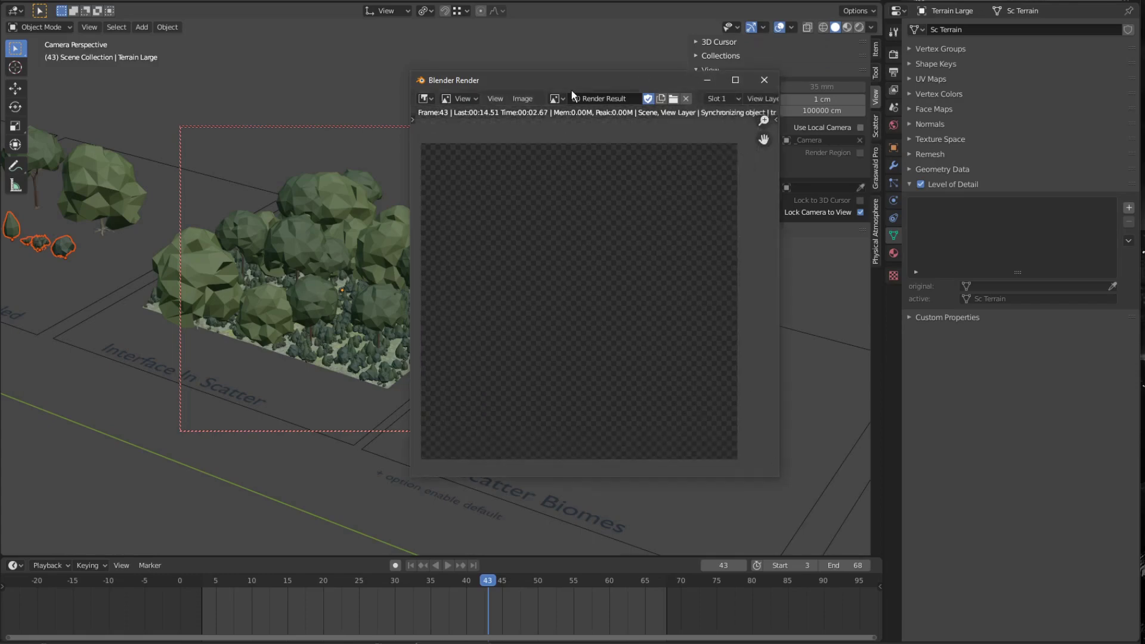
{"action": "left_click_drag", "start_coordinate": [571, 79], "coordinate": [670, 80]}
{"action": "key", "text": "Left"}
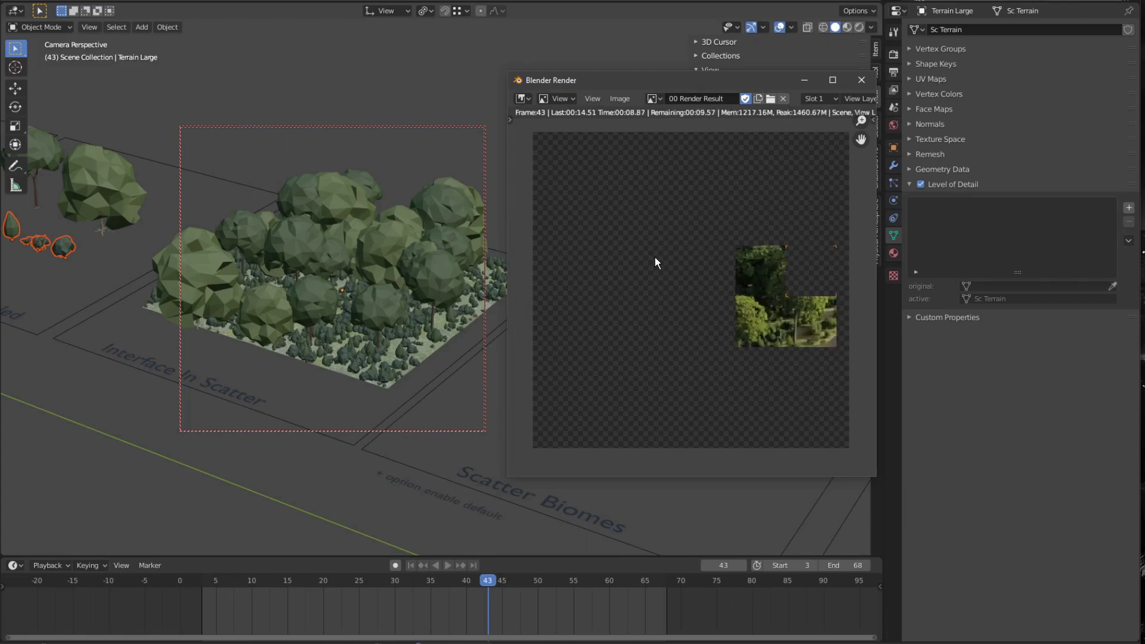
{"action": "scroll", "coordinate": [784, 284], "scroll_direction": "up", "scroll_amount": 4}
{"action": "middle_click_drag", "start_coordinate": [782, 284], "coordinate": [754, 239]}
{"action": "scroll", "coordinate": [754, 239], "scroll_direction": "down", "scroll_amount": 3}
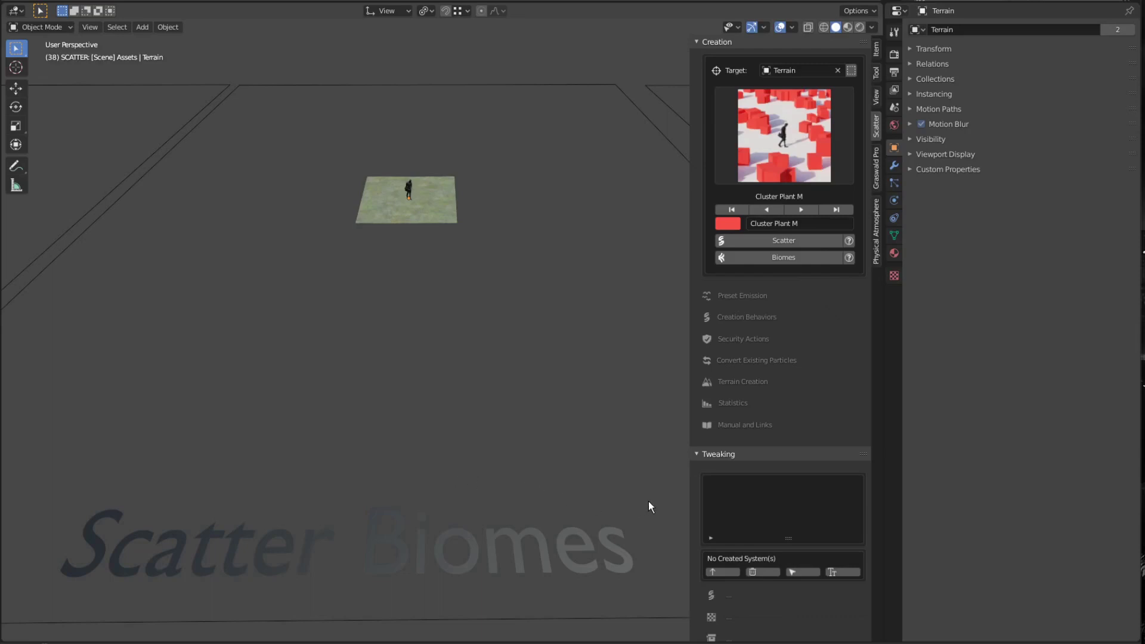
Open Scatter's biome manager, apply the Aio 04 biome to the Terrain, and close the manager.
{"action": "left_click", "coordinate": [779, 262]}
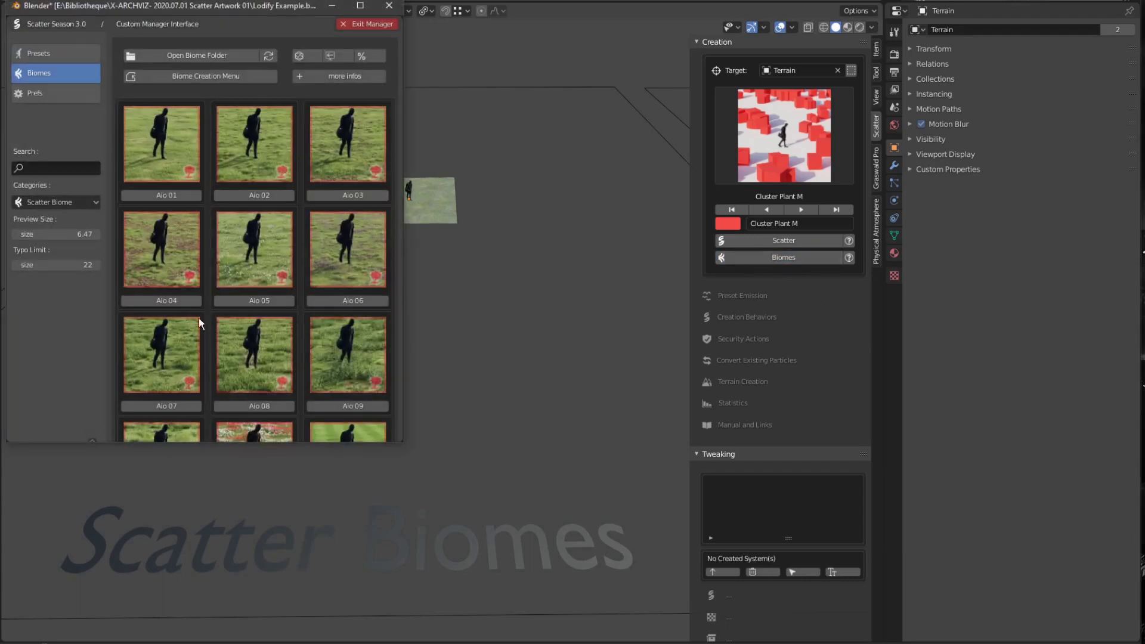
{"action": "scroll", "coordinate": [258, 353], "scroll_direction": "down", "scroll_amount": 2}
{"action": "left_click", "coordinate": [177, 251]}
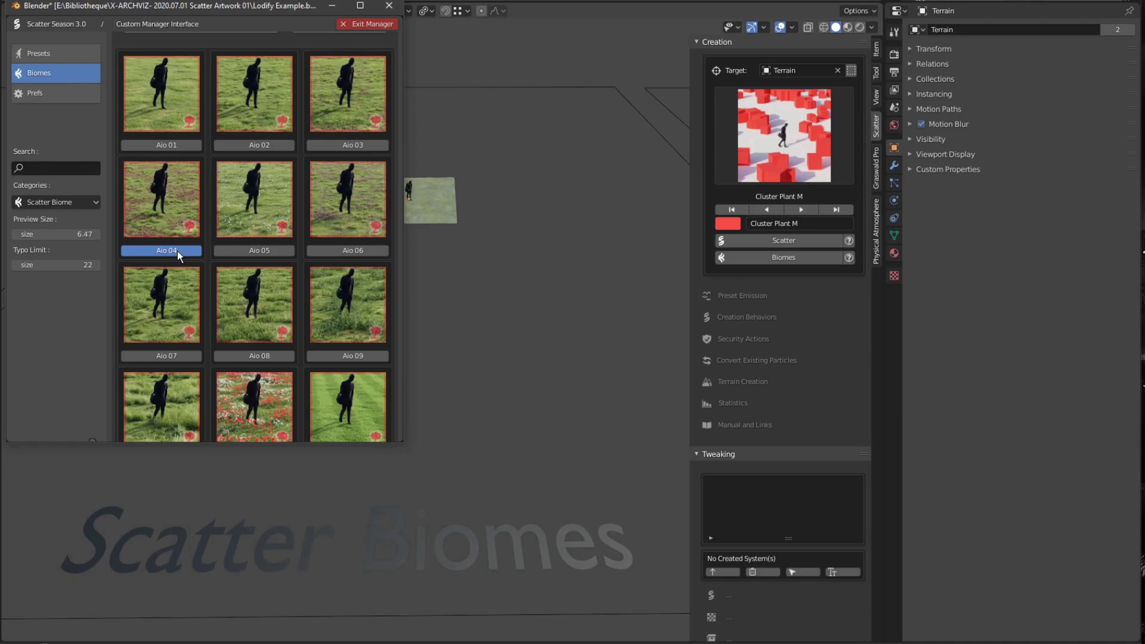
{"action": "left_click", "coordinate": [389, 6]}
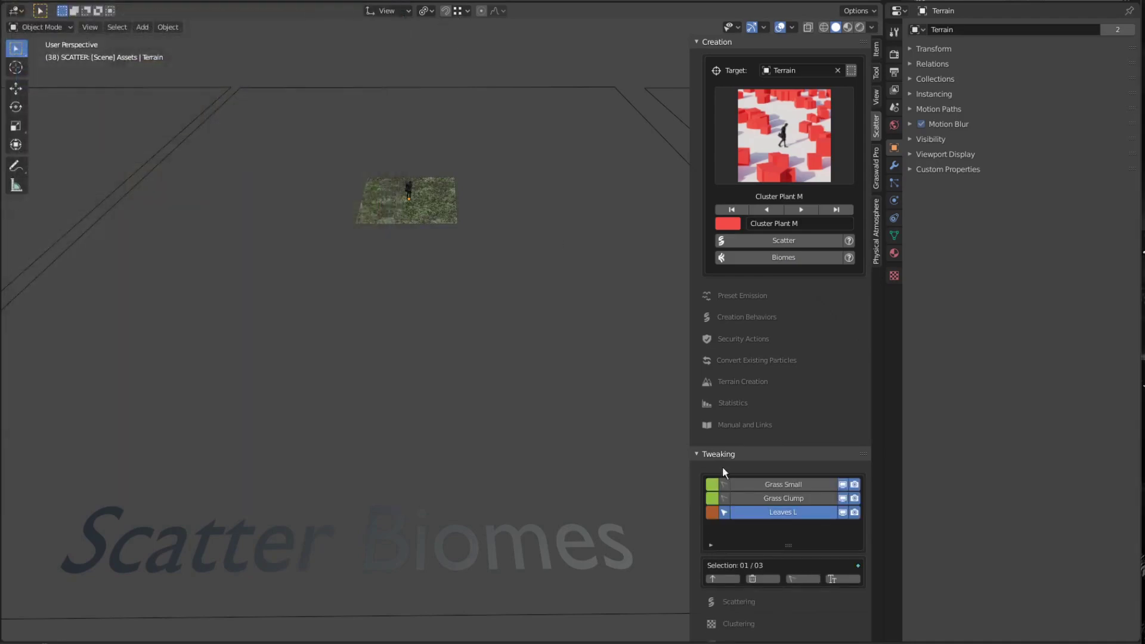
Add Grass Clump and Grass Small to the scatter selection alongside Leaves L.
{"action": "left_click", "coordinate": [725, 498]}
{"action": "left_click", "coordinate": [693, 457]}
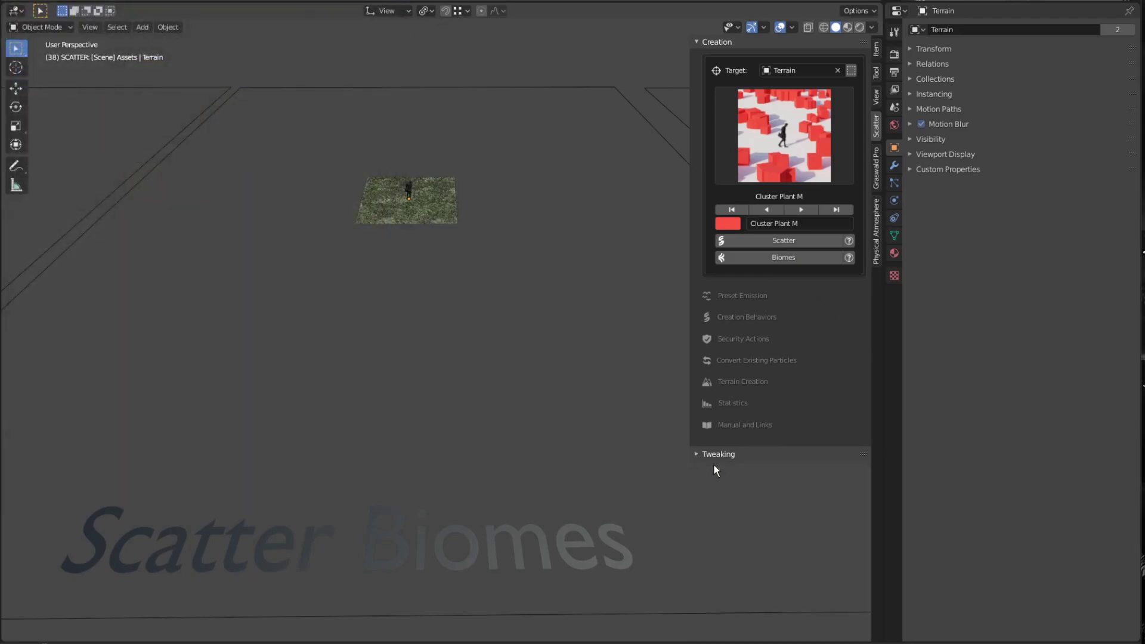
{"action": "left_click", "coordinate": [714, 460]}
{"action": "left_click", "coordinate": [724, 484]}
{"action": "scroll", "coordinate": [345, 184], "scroll_direction": "up", "scroll_amount": 15}
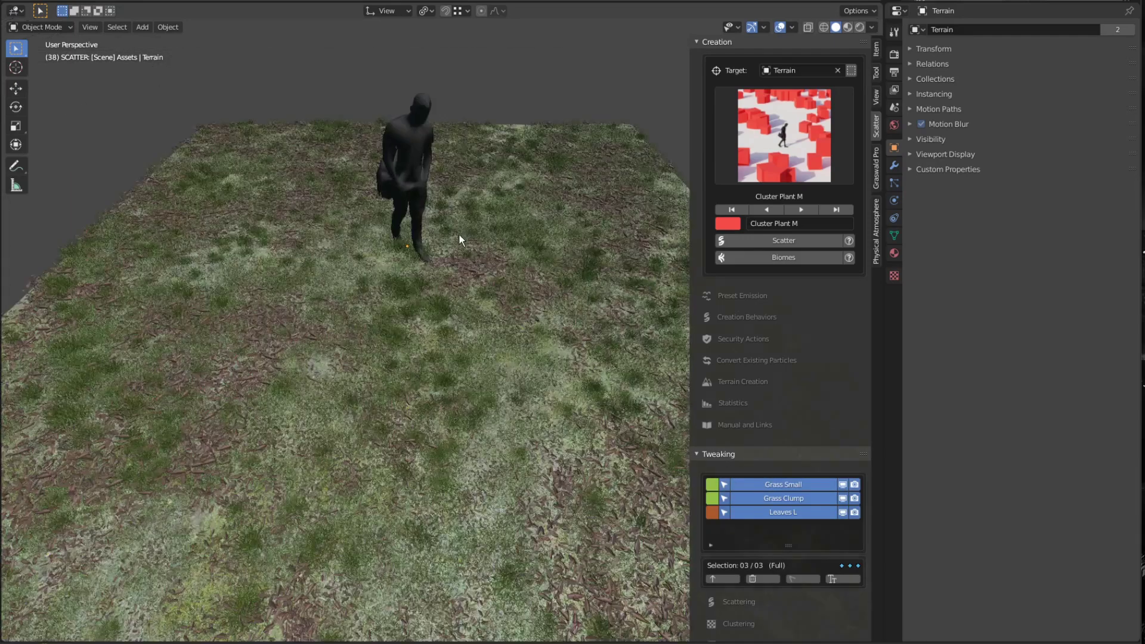
{"action": "middle_click_drag", "start_coordinate": [459, 234], "coordinate": [429, 208]}
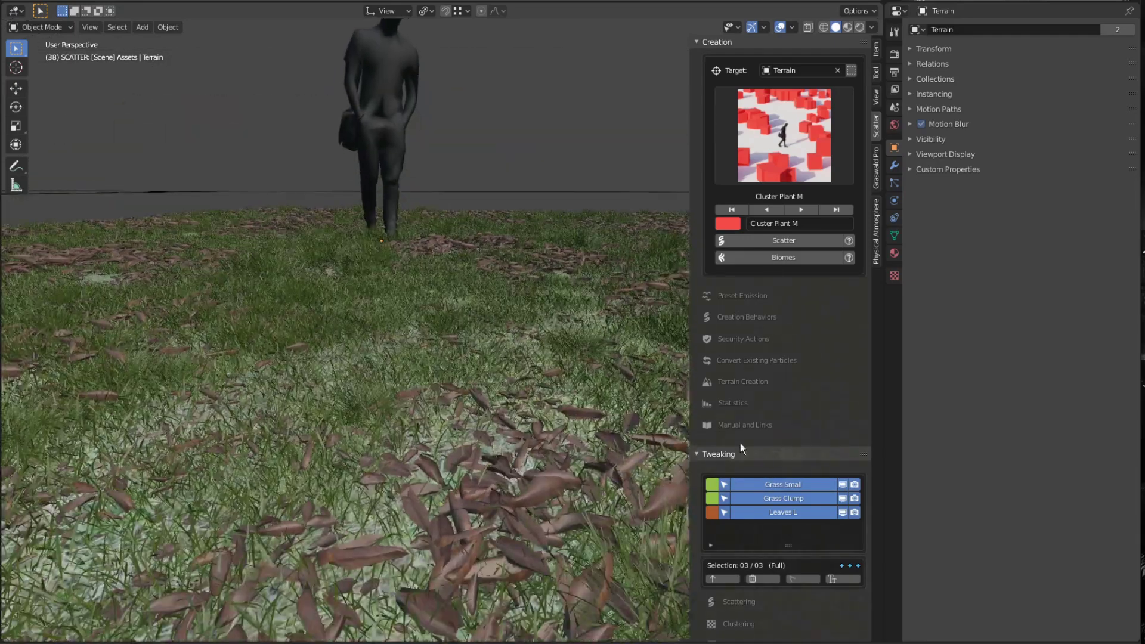
Expand Scatter's Level of Detail settings and batch enable the LOD systems of the three selected scatters.
{"action": "scroll", "coordinate": [776, 477], "scroll_direction": "down", "scroll_amount": 10}
{"action": "left_click", "coordinate": [745, 367]}
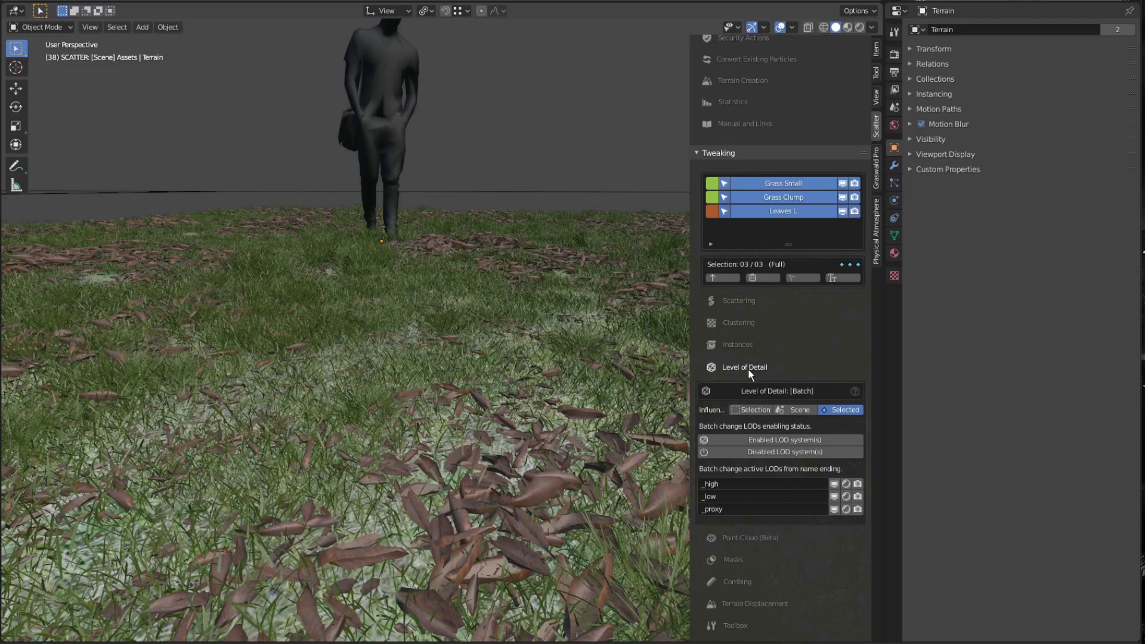
{"action": "scroll", "coordinate": [447, 284], "scroll_direction": "up", "scroll_amount": 3}
{"action": "scroll", "coordinate": [514, 349], "scroll_direction": "down", "scroll_amount": 3}
{"action": "middle_click_drag", "start_coordinate": [514, 349], "coordinate": [511, 343]}
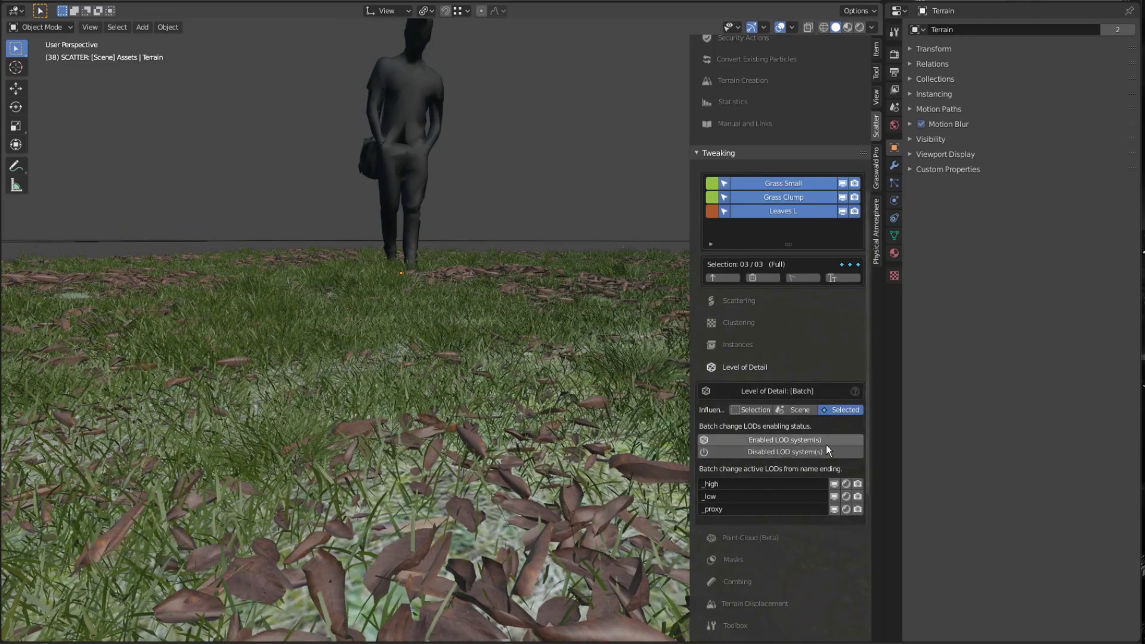
{"action": "left_click", "coordinate": [798, 443]}
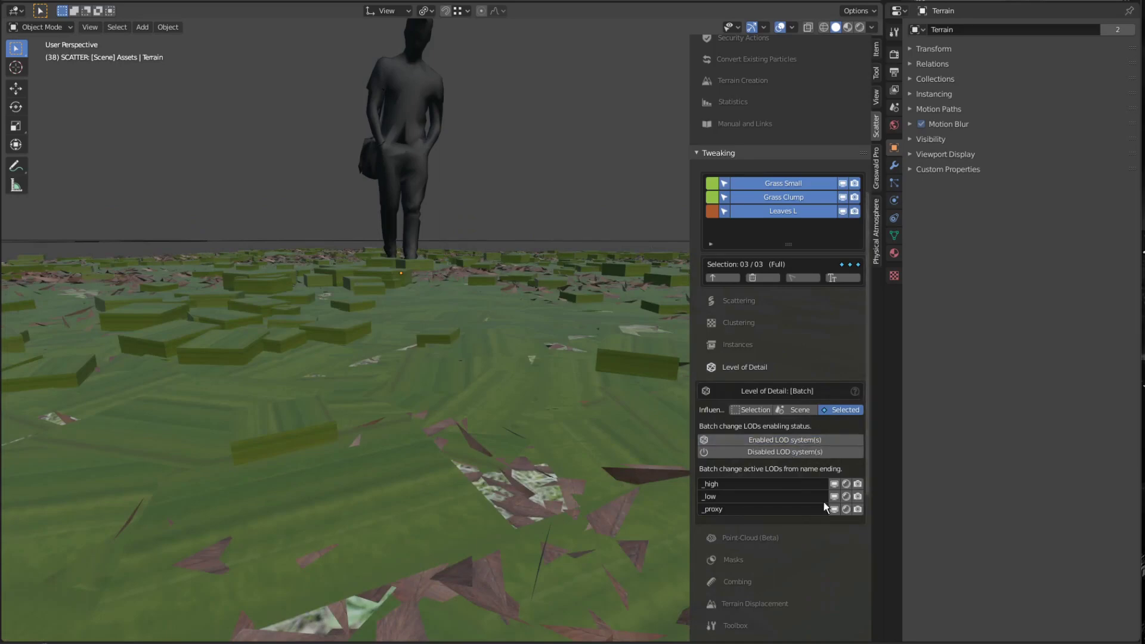
Cycle the selected scatters' active viewport LOD through _high, _low and _proxy twice, ending on _proxy.
{"action": "left_click", "coordinate": [835, 485]}
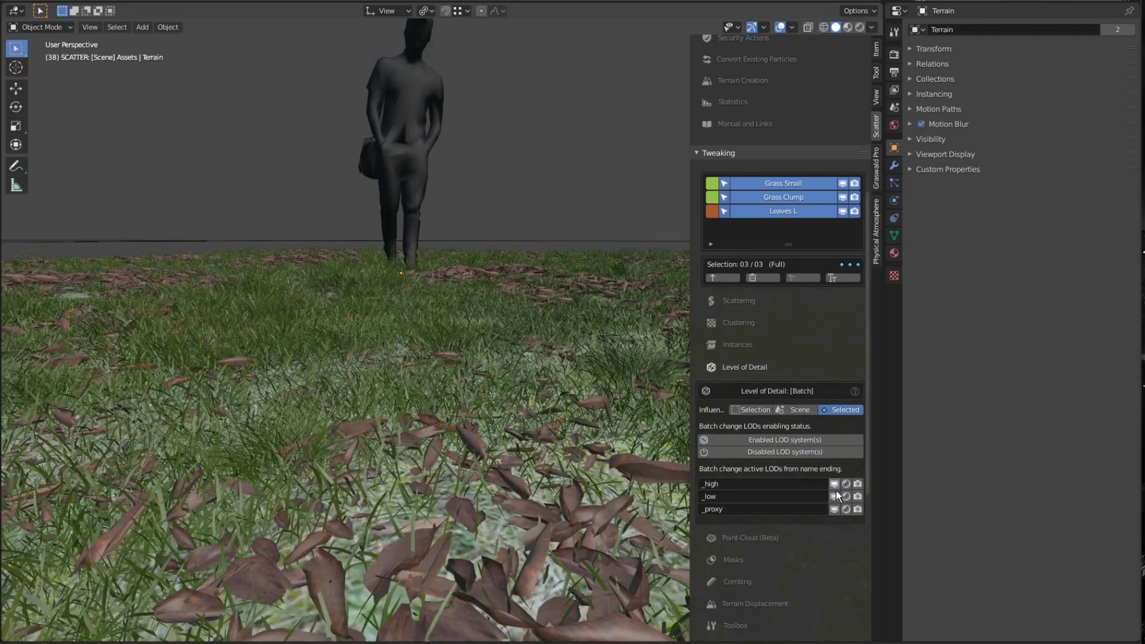
{"action": "left_click", "coordinate": [836, 498]}
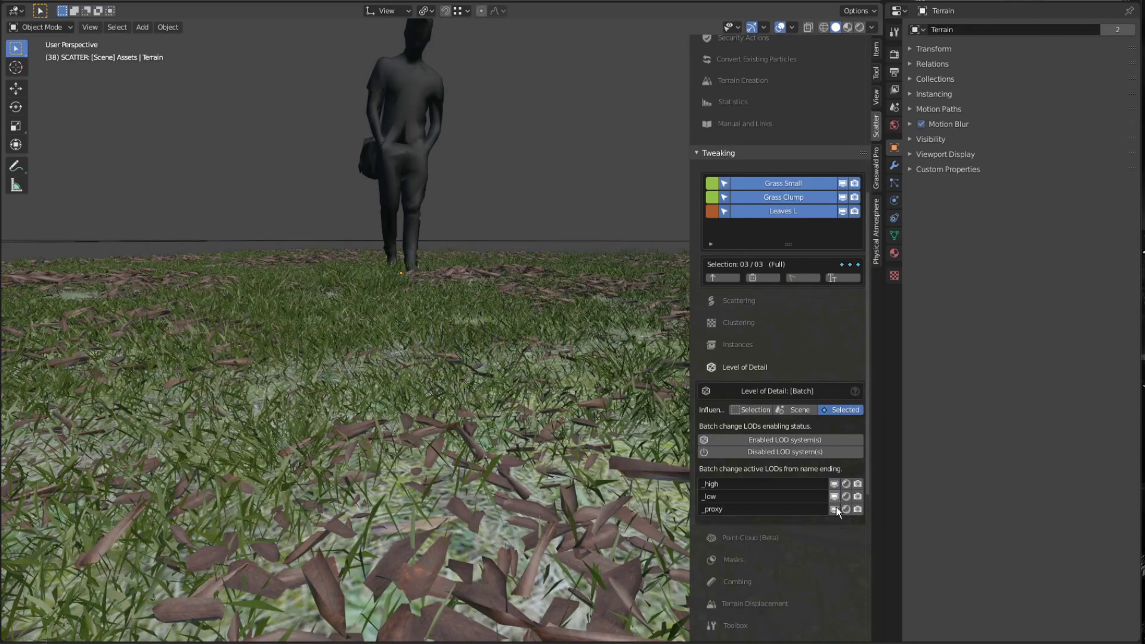
{"action": "left_click", "coordinate": [835, 509]}
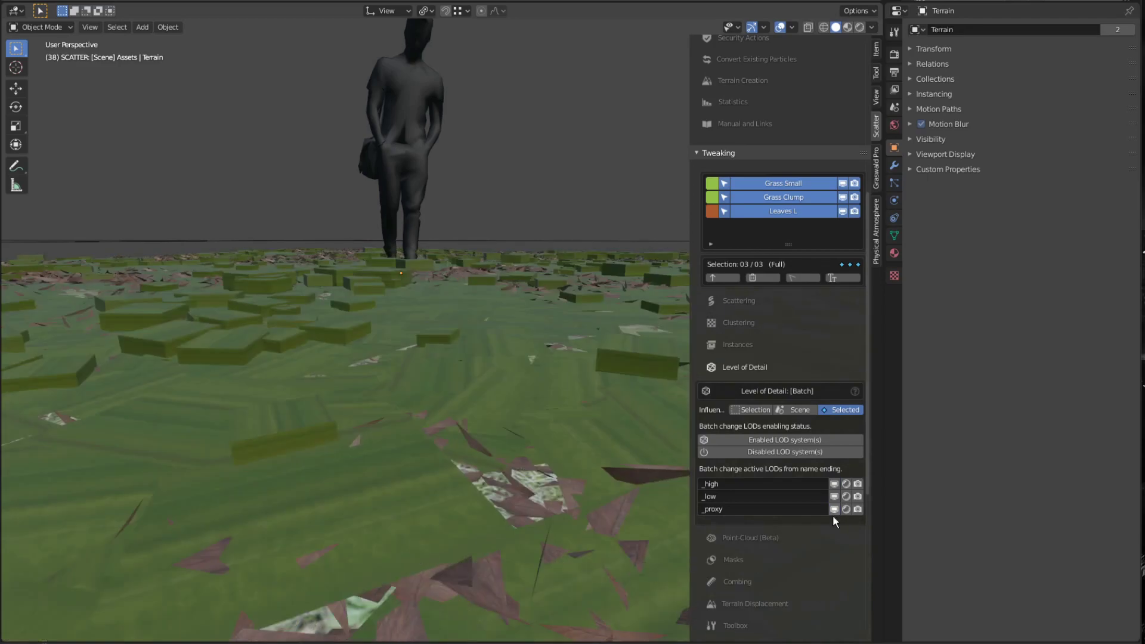
{"action": "left_click", "coordinate": [834, 484]}
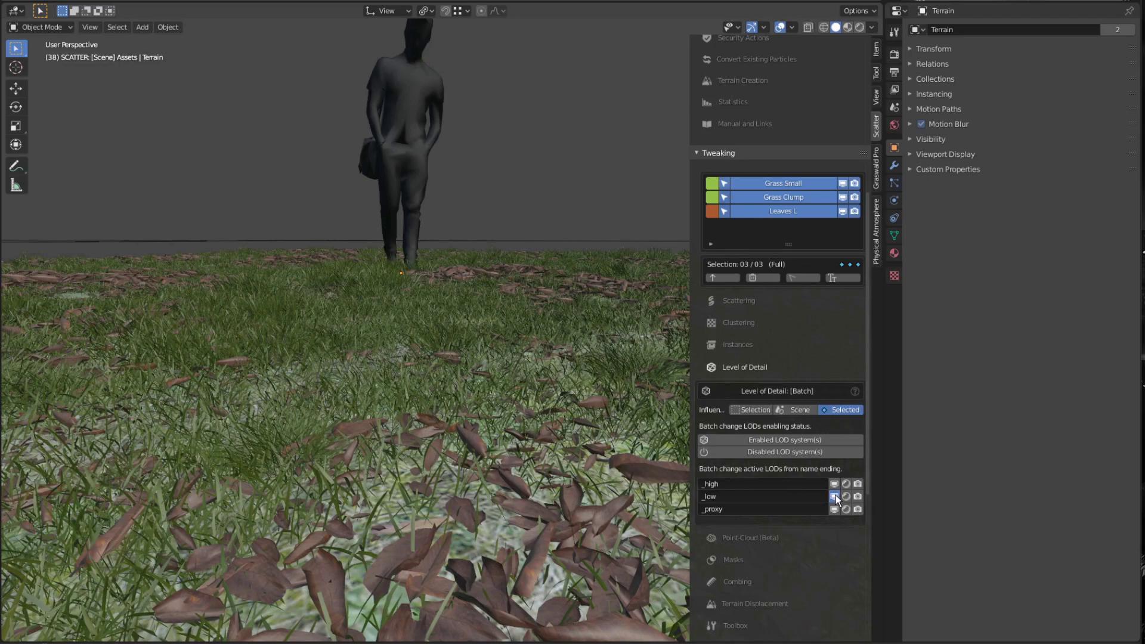
{"action": "left_click", "coordinate": [835, 497]}
{"action": "left_click", "coordinate": [837, 511]}
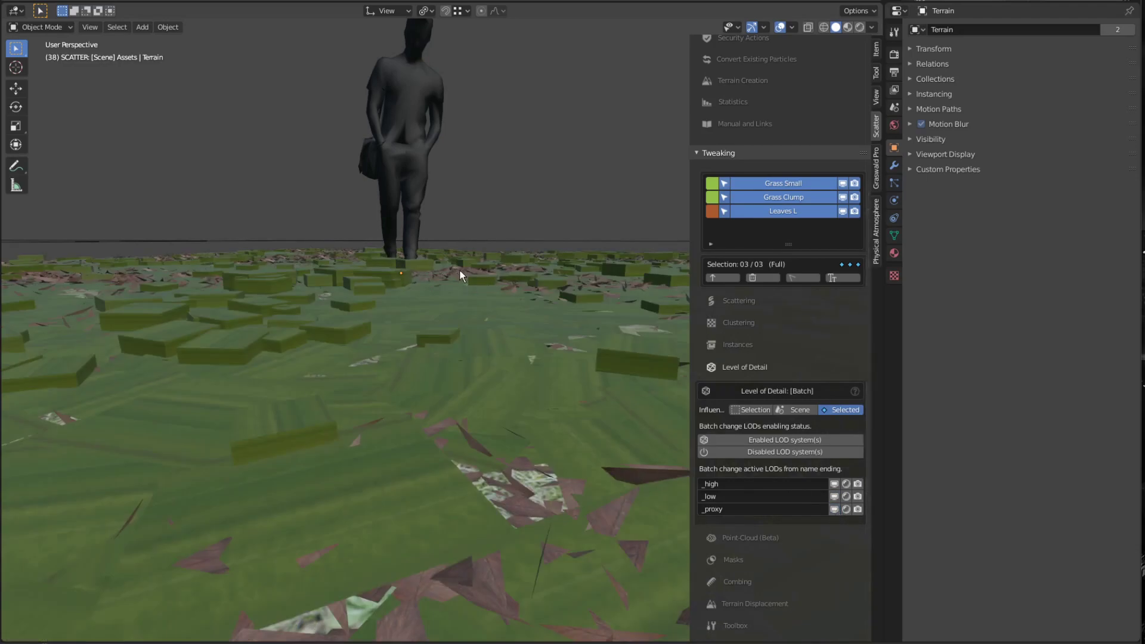
{"action": "middle_click_drag", "start_coordinate": [459, 270], "coordinate": [483, 279]}
{"action": "scroll", "coordinate": [475, 284], "scroll_direction": "down", "scroll_amount": 2}
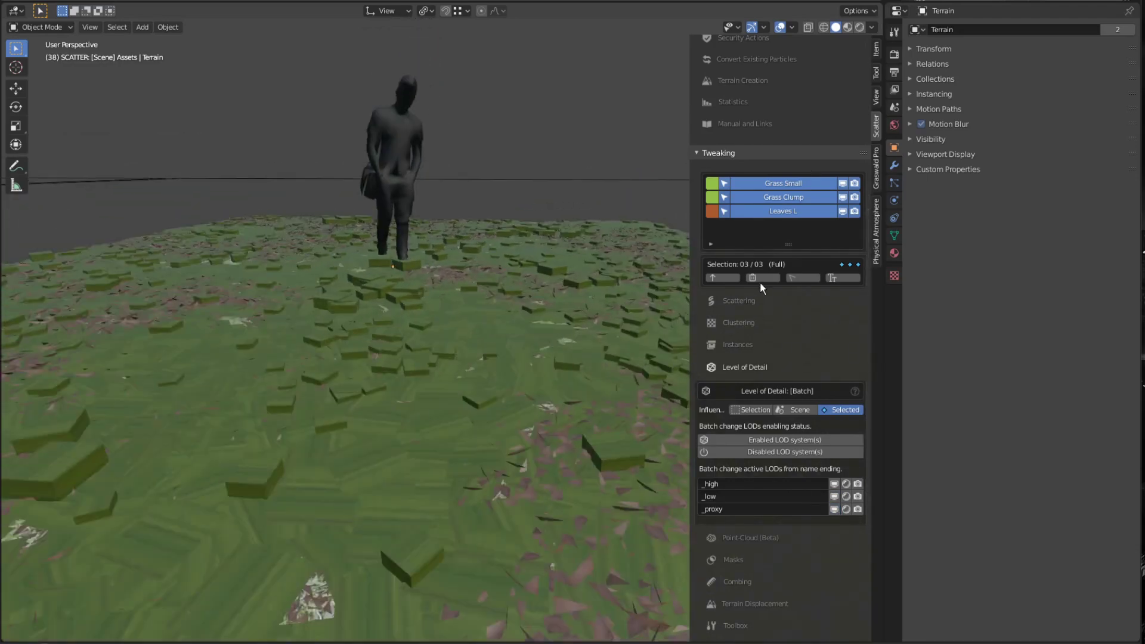
Preview the scattered biome in rendered viewport shading and return to solid shading.
{"action": "left_click", "coordinate": [861, 27]}
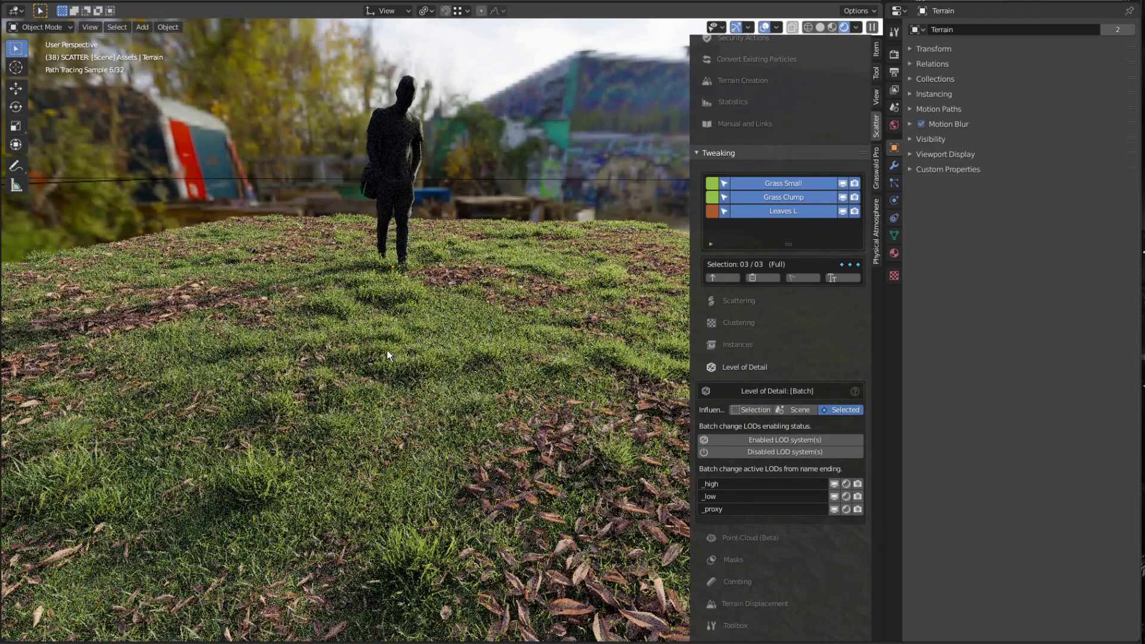
{"action": "left_click", "coordinate": [450, 333]}
{"action": "left_click", "coordinate": [821, 27]}
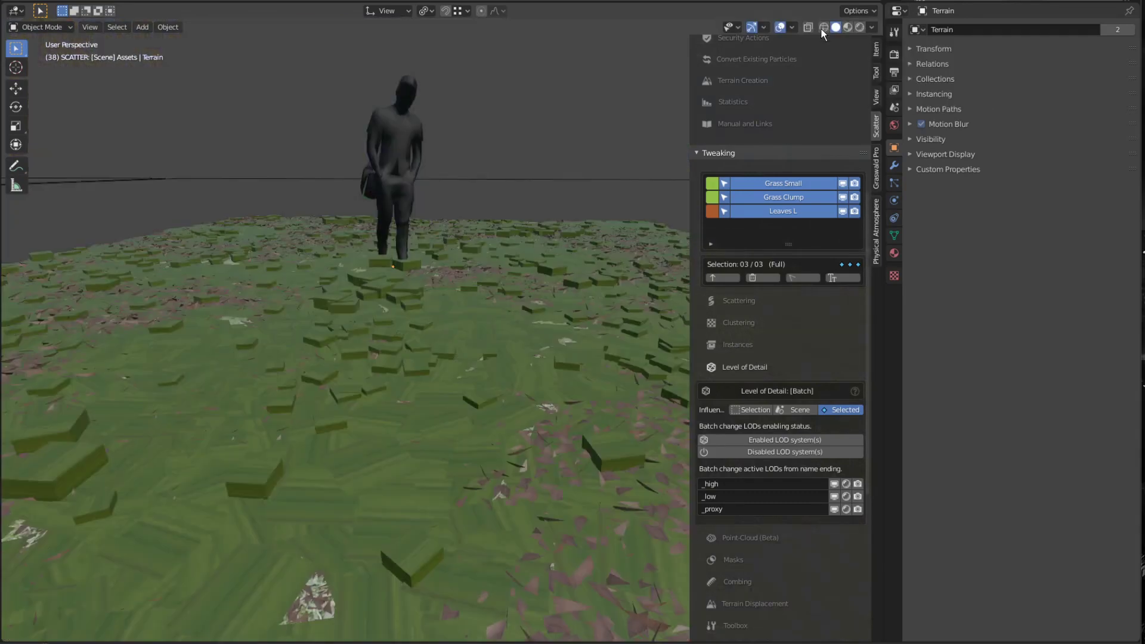
Delete the three selected scatter systems from the Terrain and confirm the deletion.
{"action": "mouse_move", "coordinate": [509, 378]}
{"action": "middle_mouse_down"}
{"action": "mouse_move", "coordinate": [588, 364]}
{"action": "mouse_move", "coordinate": [571, 349]}
{"action": "mouse_move", "coordinate": [493, 377]}
{"action": "mouse_move", "coordinate": [499, 390]}
{"action": "middle_mouse_up"}
{"action": "left_click", "coordinate": [773, 280]}
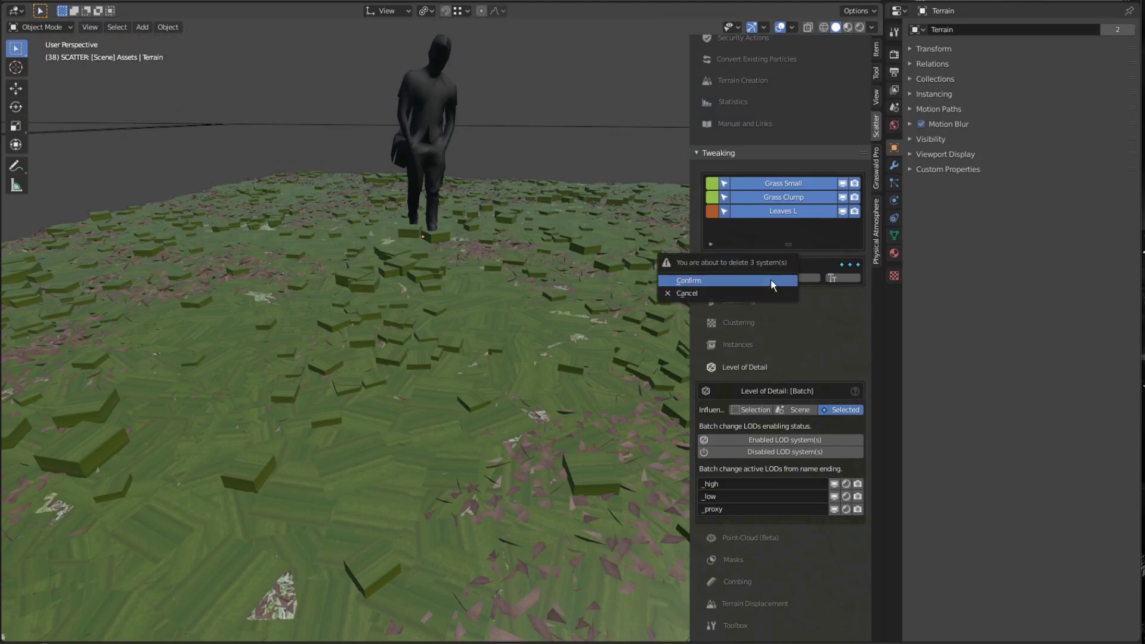
{"action": "left_click", "coordinate": [771, 282]}
Reopen Scatter's biome manager, apply the Aio 11 biome to the Terrain, and exit the manager.
{"action": "scroll", "coordinate": [771, 281], "scroll_direction": "up", "scroll_amount": 10}
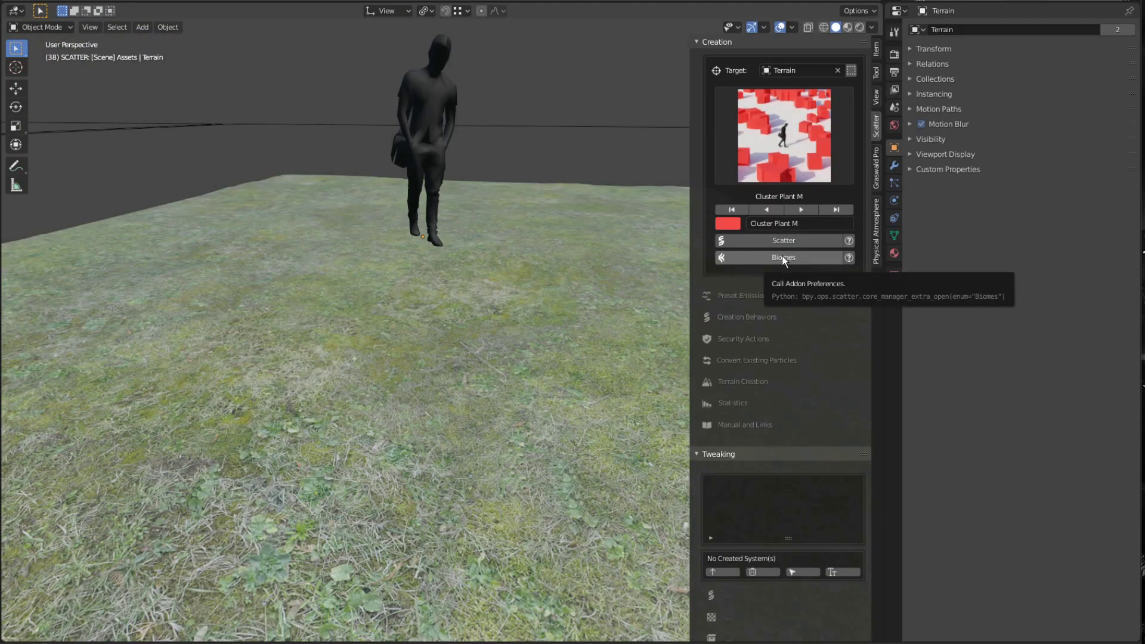
{"action": "left_click", "coordinate": [783, 257]}
{"action": "left_click_drag", "start_coordinate": [192, 7], "coordinate": [199, 12]}
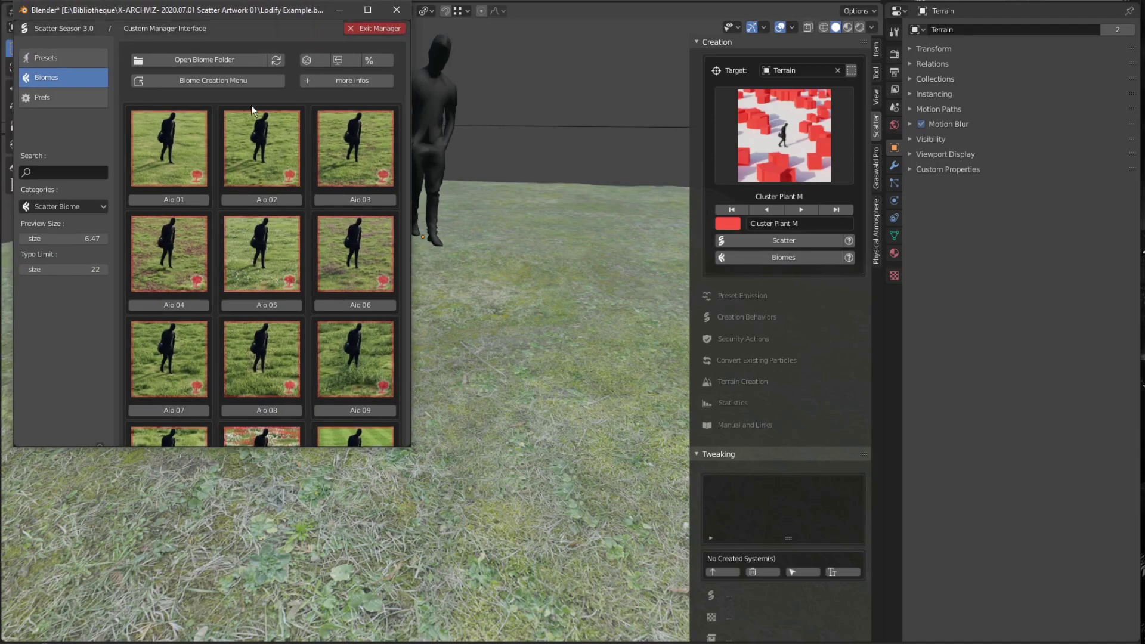
{"action": "scroll", "coordinate": [302, 254], "scroll_direction": "down", "scroll_amount": 2}
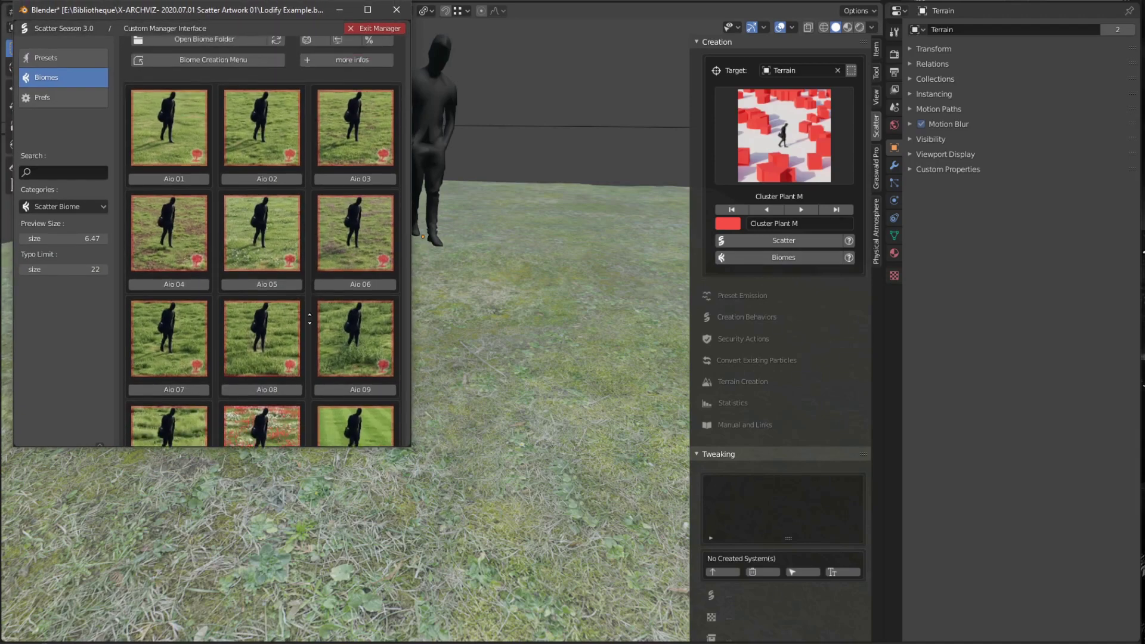
{"action": "scroll", "coordinate": [383, 150], "scroll_direction": "up", "scroll_amount": 2}
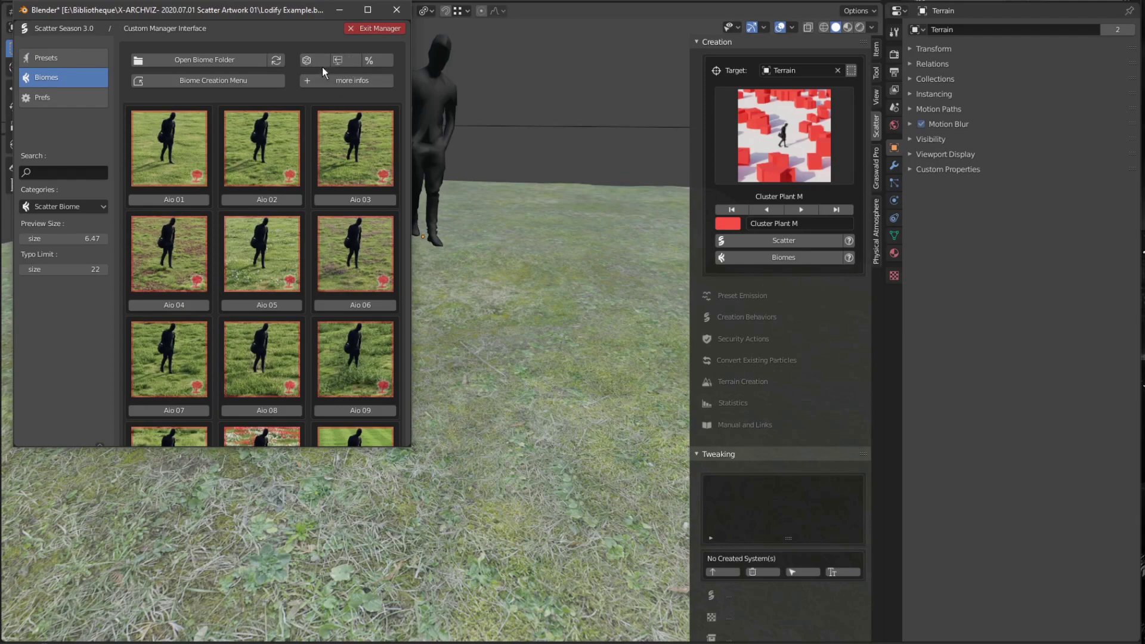
{"action": "scroll", "coordinate": [363, 186], "scroll_direction": "down", "scroll_amount": 4}
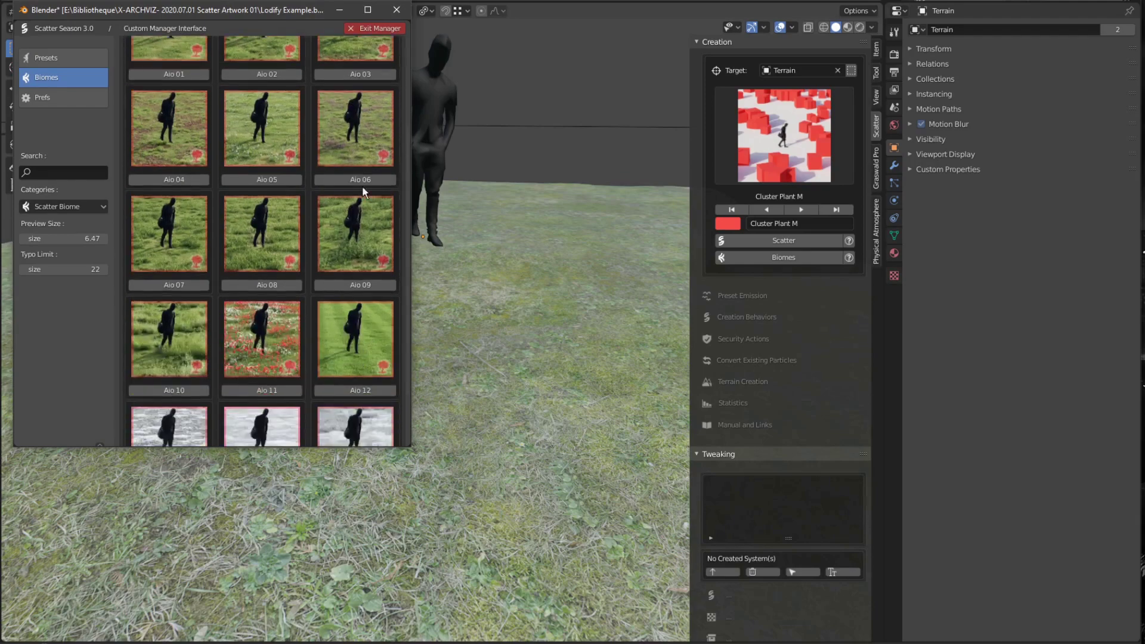
{"action": "left_click", "coordinate": [288, 392]}
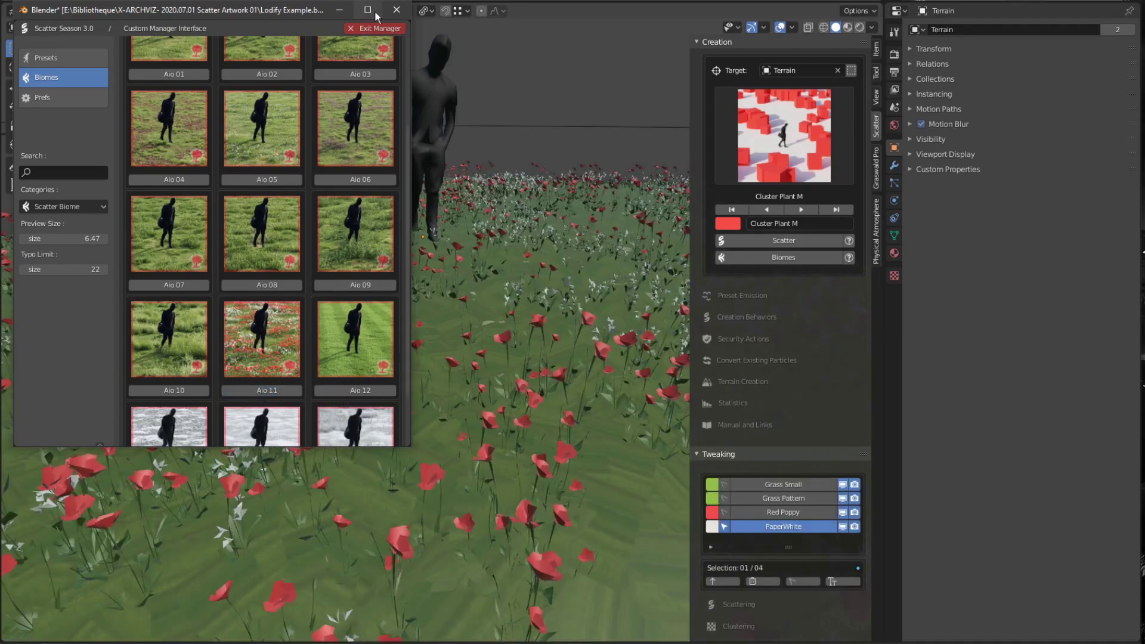
{"action": "left_click", "coordinate": [376, 28]}
Select all four scatter systems on the Terrain: Grass Small, Grass Pattern, Red Poppy and PaperWhite.
{"action": "middle_click_drag", "start_coordinate": [468, 345], "coordinate": [484, 340]}
{"action": "scroll", "coordinate": [488, 348], "scroll_direction": "down", "scroll_amount": 4}
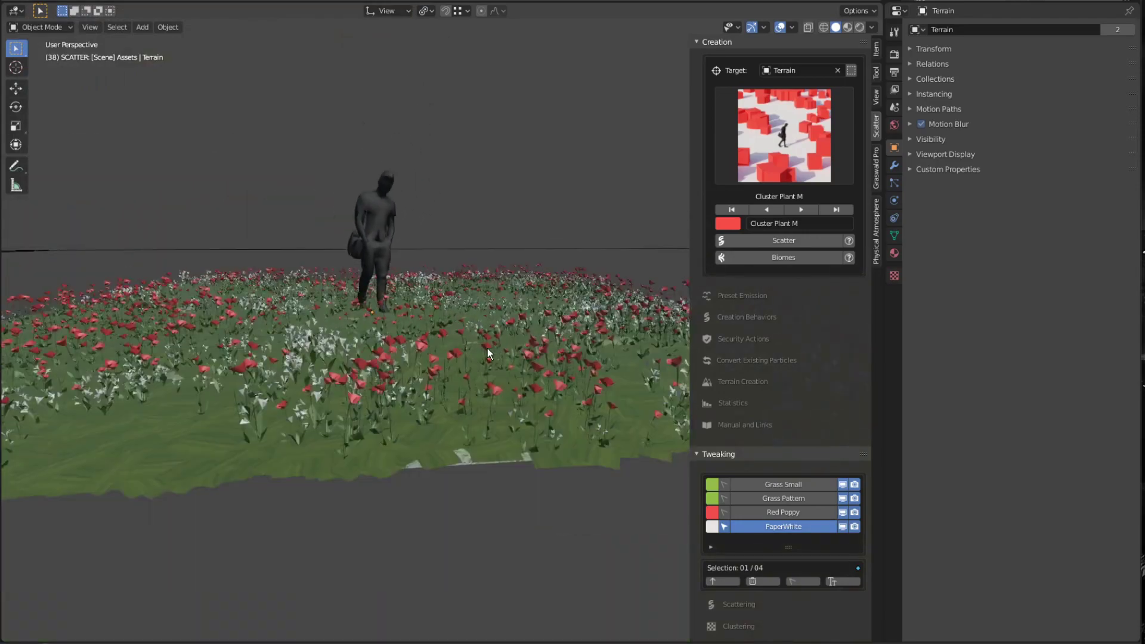
{"action": "scroll", "coordinate": [384, 311], "scroll_direction": "up", "scroll_amount": 5}
{"action": "middle_click_drag", "start_coordinate": [384, 312], "coordinate": [454, 311]}
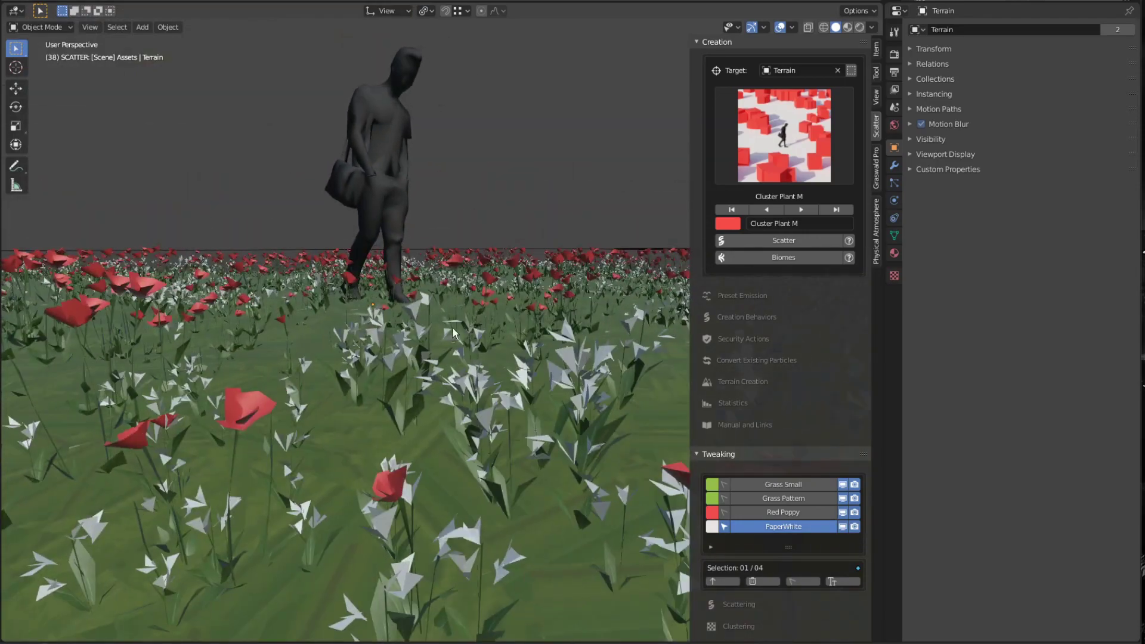
{"action": "scroll", "coordinate": [454, 311], "scroll_direction": "up", "scroll_amount": 2}
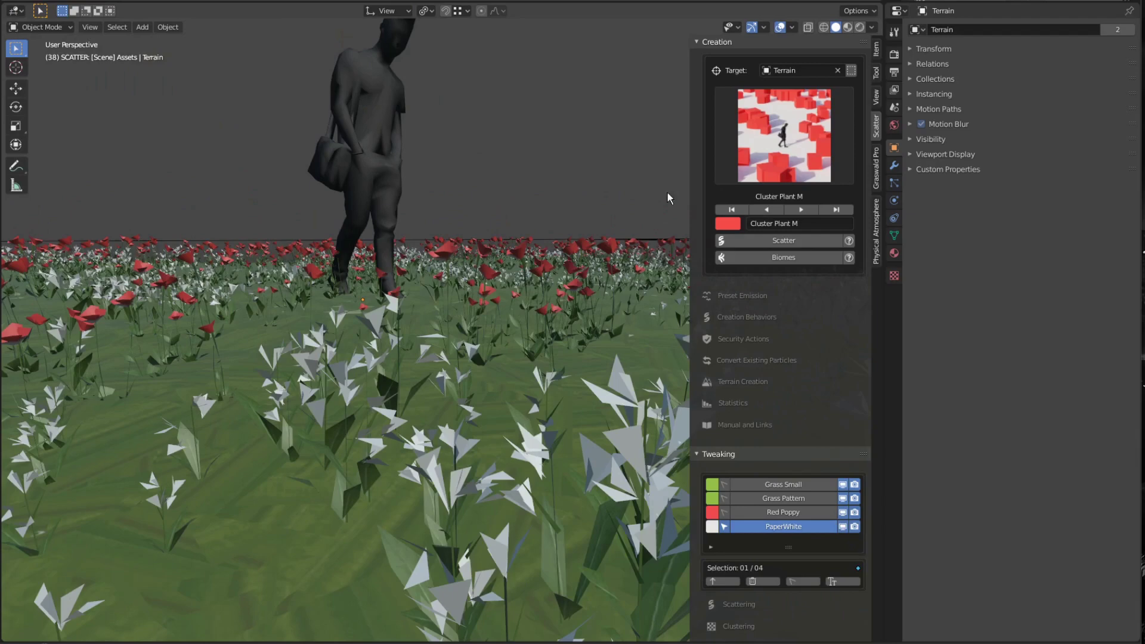
{"action": "left_click", "coordinate": [724, 526]}
{"action": "left_click", "coordinate": [725, 512]}
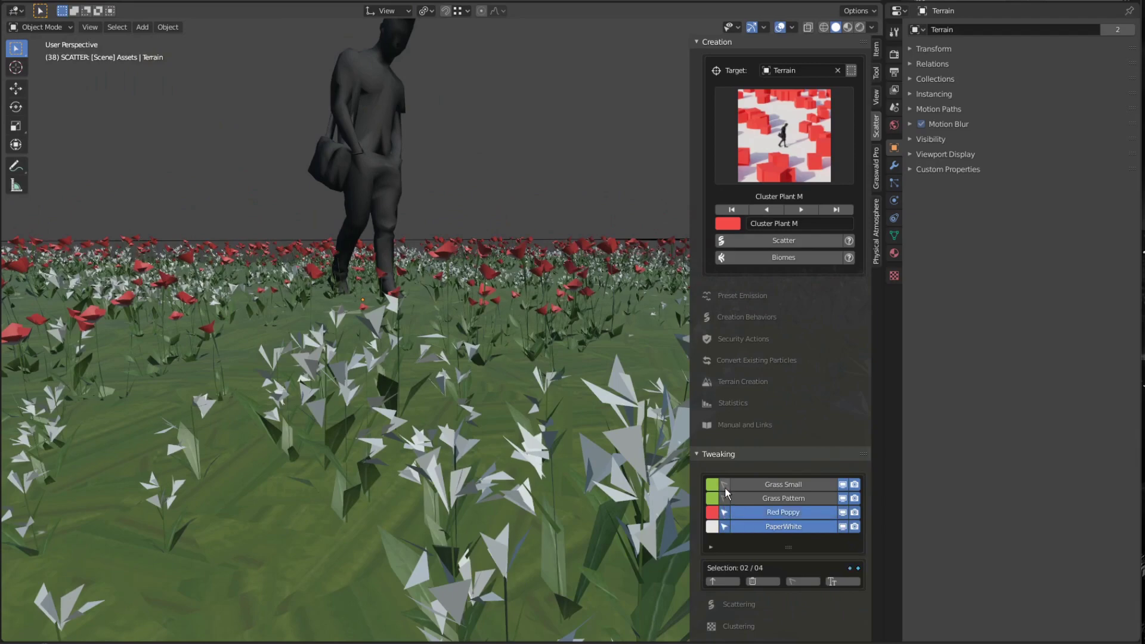
{"action": "left_click", "coordinate": [725, 485]}
{"action": "left_click", "coordinate": [726, 498]}
Preview the poppy and paperwhite biome in rendered viewport shading and return to solid shading.
{"action": "left_click", "coordinate": [861, 27]}
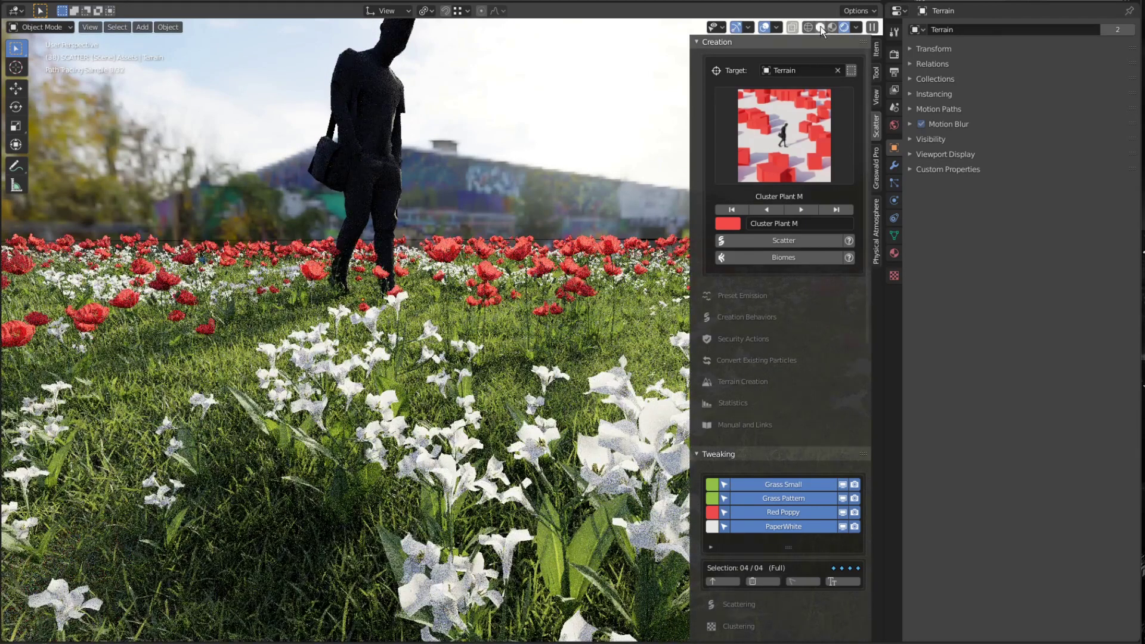
{"action": "left_click", "coordinate": [821, 27]}
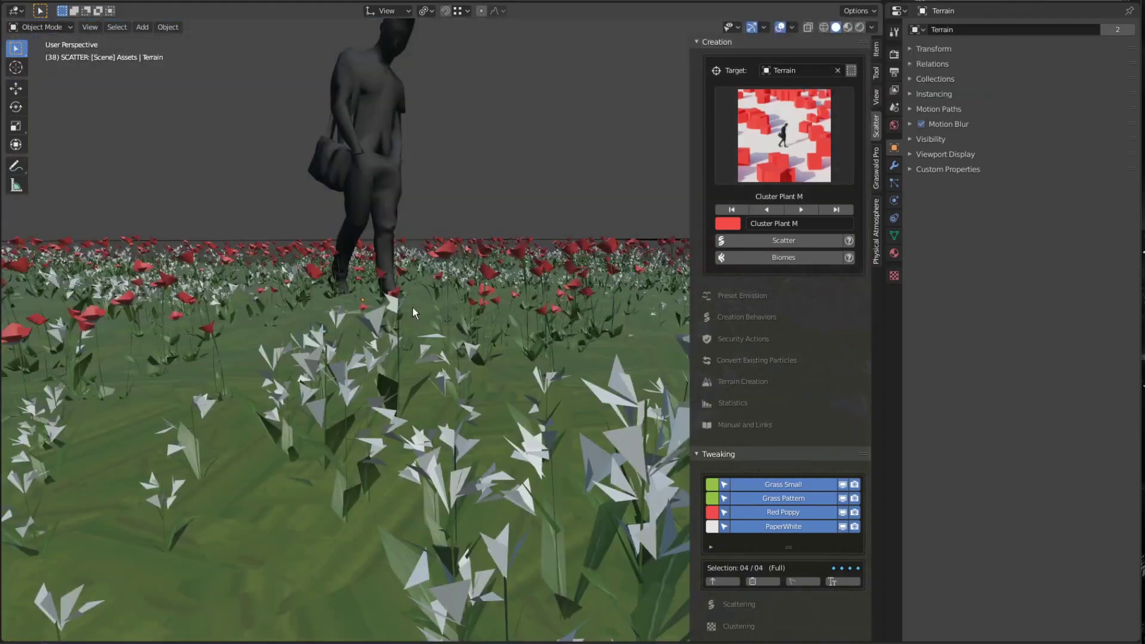
{"action": "middle_click_drag", "start_coordinate": [412, 306], "coordinate": [418, 331]}
{"action": "scroll", "coordinate": [418, 331], "scroll_direction": "down", "scroll_amount": 4}
{"action": "scroll", "coordinate": [449, 427], "scroll_direction": "up", "scroll_amount": 3}
{"action": "scroll", "coordinate": [449, 425], "scroll_direction": "down", "scroll_amount": 3}
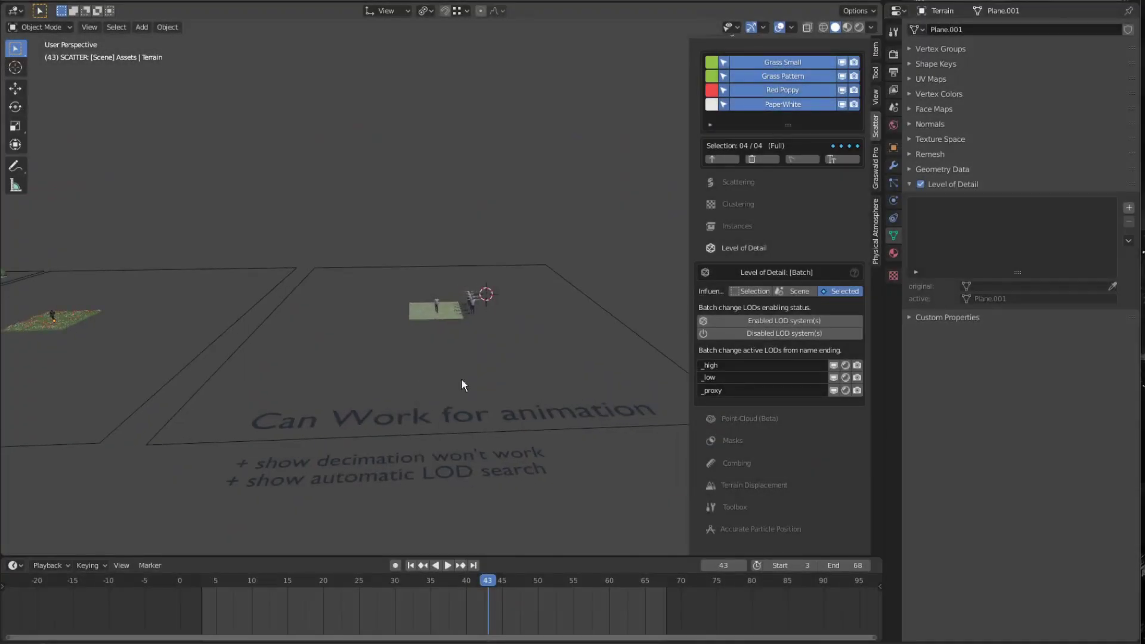
Show the wireframe overlay on the walking man in the animation example area.
{"action": "scroll", "coordinate": [471, 334], "scroll_direction": "up", "scroll_amount": 8}
{"action": "mouse_move", "coordinate": [471, 306]}
{"action": "middle_mouse_down"}
{"action": "mouse_move", "coordinate": [461, 336]}
{"action": "mouse_move", "coordinate": [481, 391]}
{"action": "mouse_move", "coordinate": [452, 329]}
{"action": "mouse_move", "coordinate": [481, 313]}
{"action": "middle_mouse_up"}
{"action": "scroll", "coordinate": [462, 336], "scroll_direction": "down", "scroll_amount": 5}
{"action": "scroll", "coordinate": [460, 331], "scroll_direction": "up", "scroll_amount": 5}
{"action": "scroll", "coordinate": [285, 262], "scroll_direction": "up", "scroll_amount": 4}
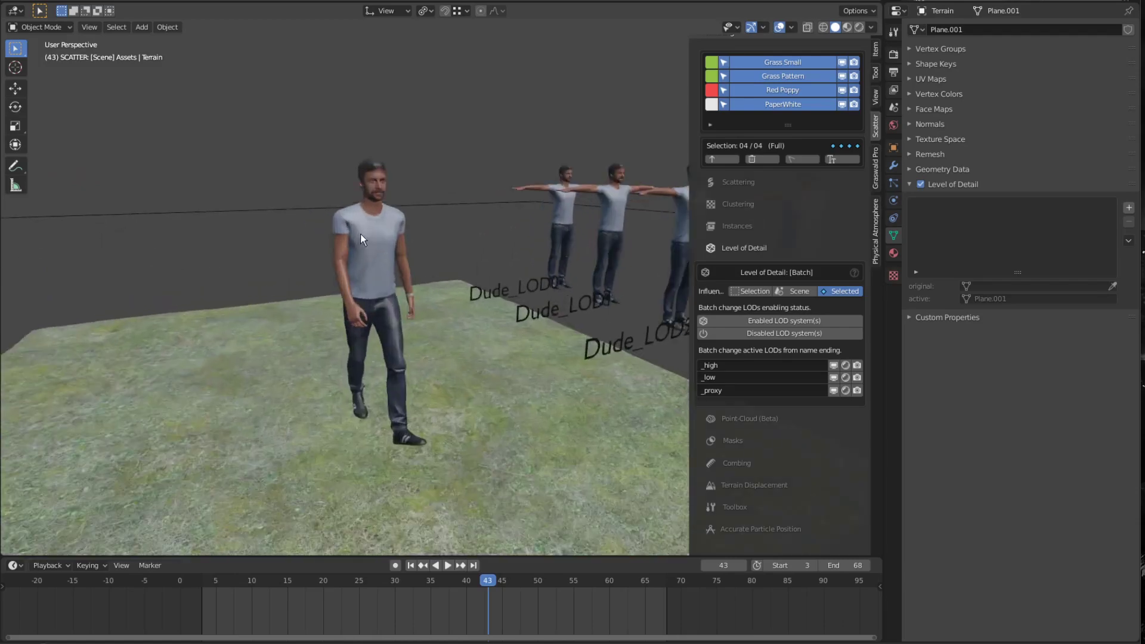
{"action": "scroll", "coordinate": [361, 233], "scroll_direction": "up", "scroll_amount": 3}
{"action": "key", "text": "z"}
{"action": "left_click", "coordinate": [327, 291]}
{"action": "middle_click_drag", "start_coordinate": [386, 272], "coordinate": [378, 266]}
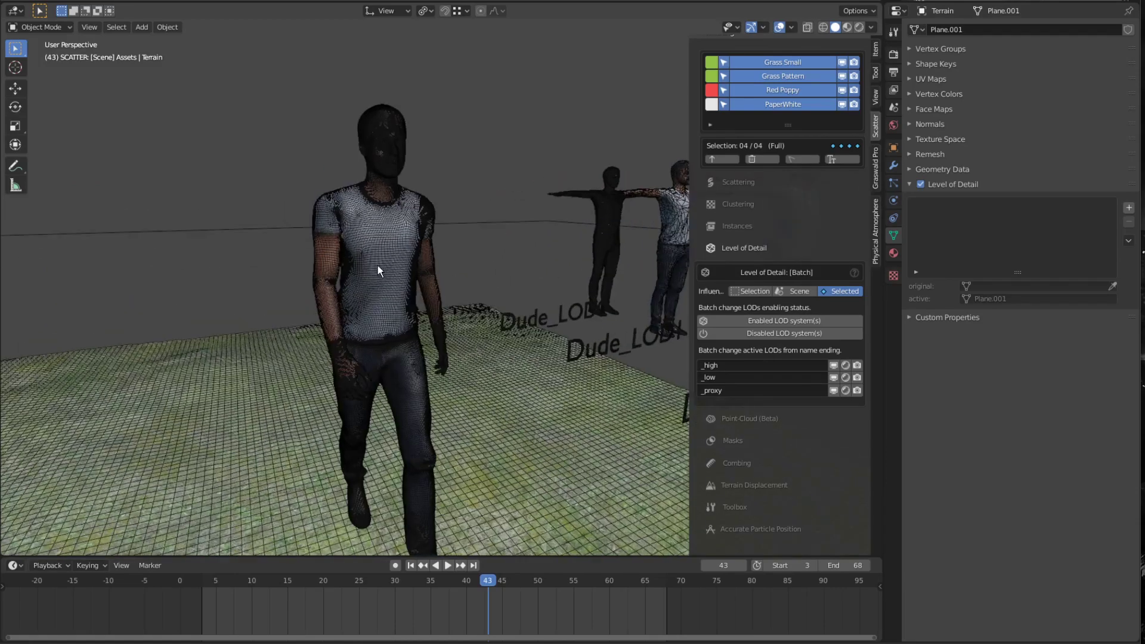
Play the walking animation, hide the wireframe overlay during playback, and stop the playback.
{"action": "left_click", "coordinate": [448, 566]}
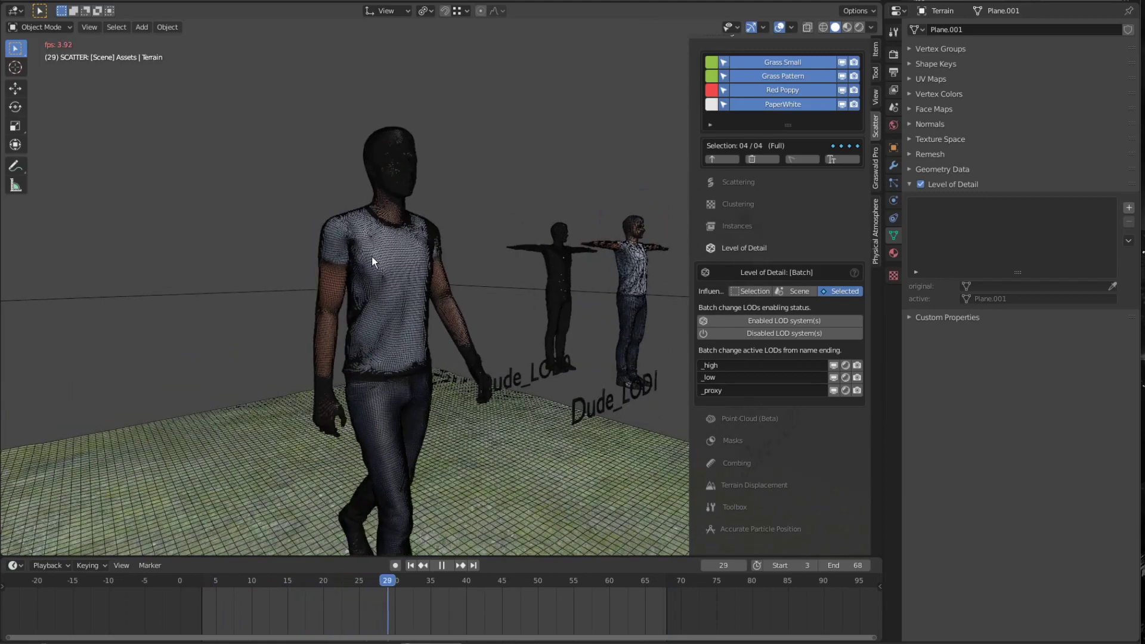
{"action": "key", "text": "z"}
{"action": "left_click", "coordinate": [309, 293]}
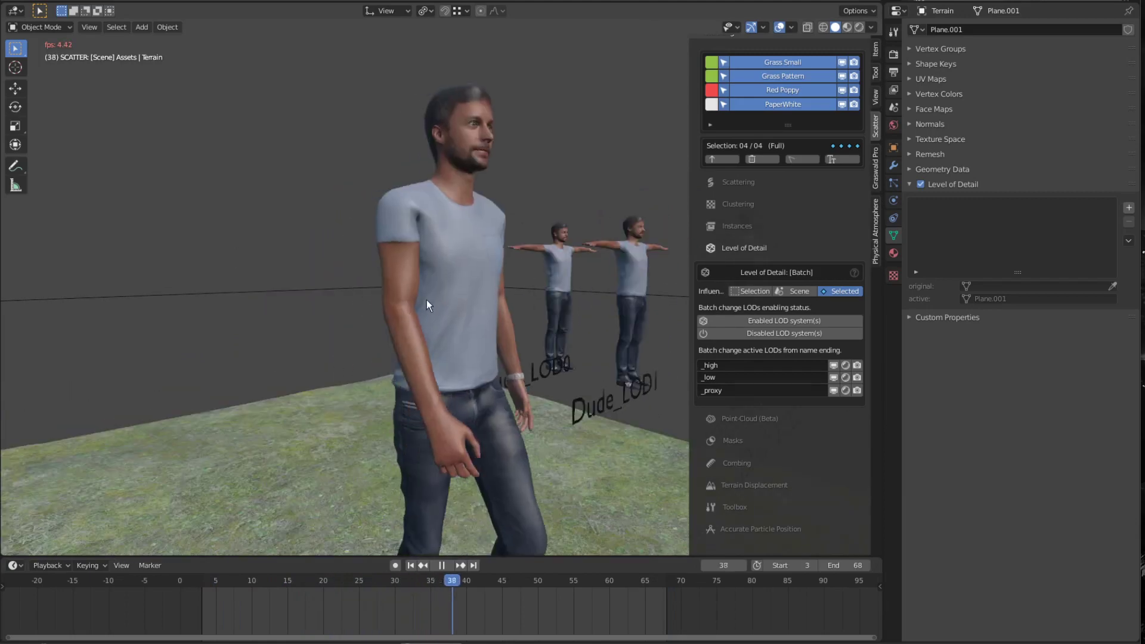
{"action": "left_click", "coordinate": [442, 567]}
Add a Decimate modifier to the walking man with a Collapse ratio of 0.1 and disable it for renders.
{"action": "scroll", "coordinate": [536, 402], "scroll_direction": "down", "scroll_amount": 6}
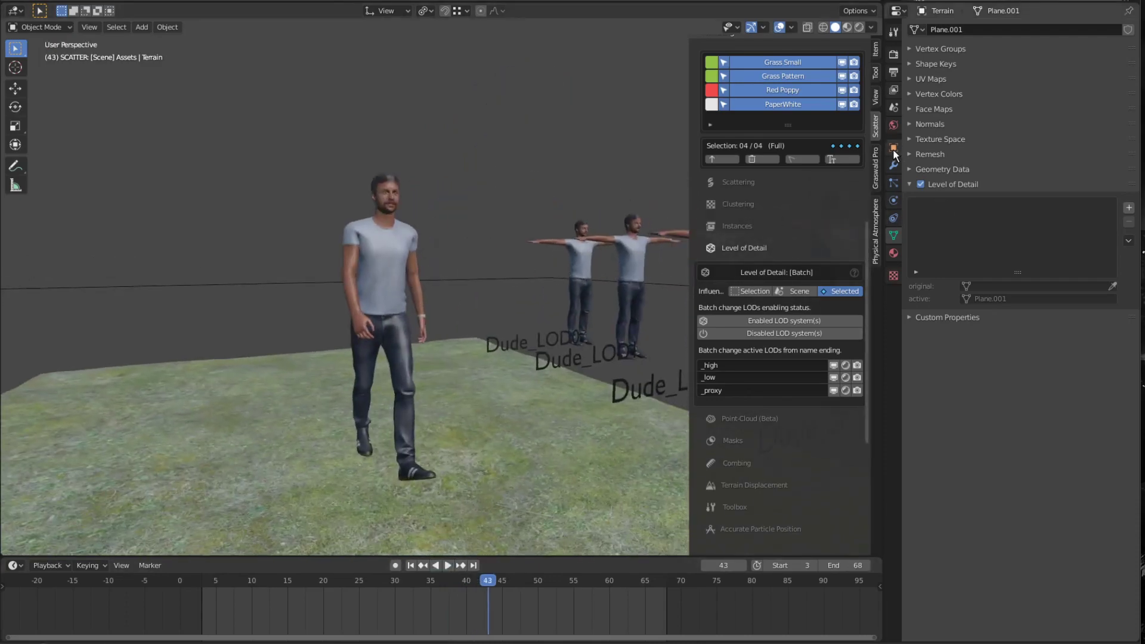
{"action": "left_click", "coordinate": [893, 147]}
{"action": "left_click", "coordinate": [894, 167]}
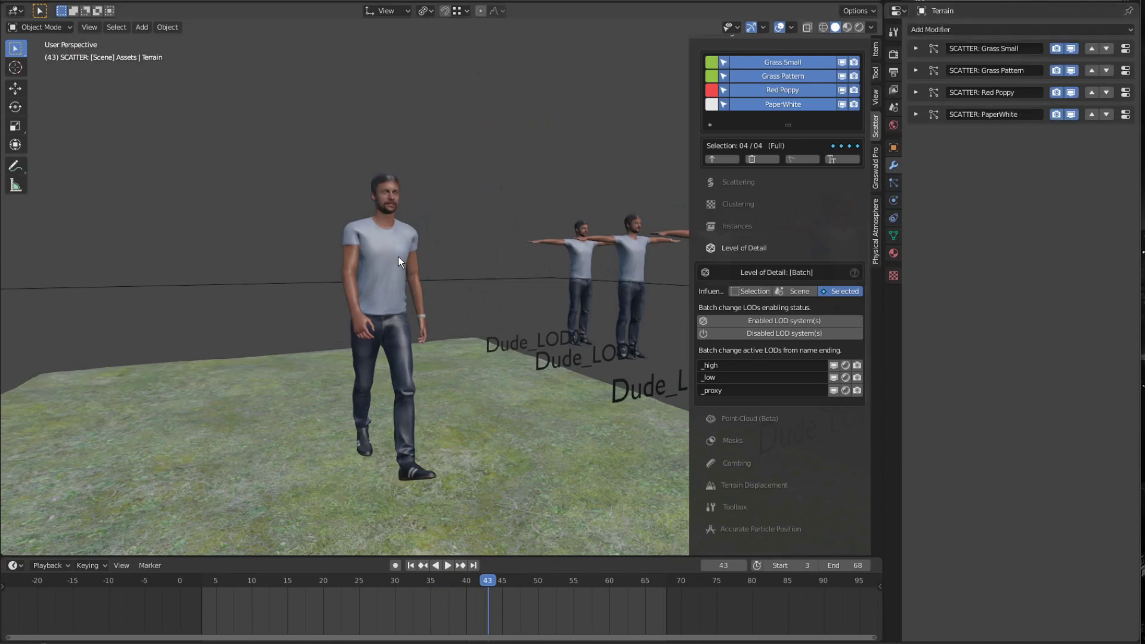
{"action": "left_click", "coordinate": [413, 249]}
{"action": "left_click", "coordinate": [952, 29]}
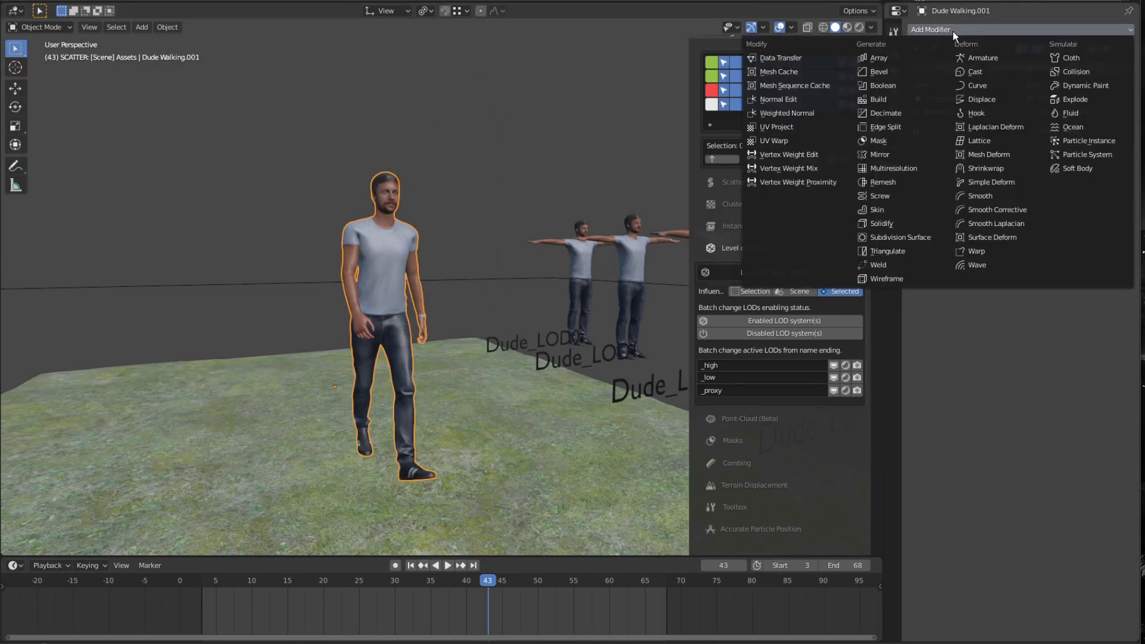
{"action": "left_click", "coordinate": [896, 114]}
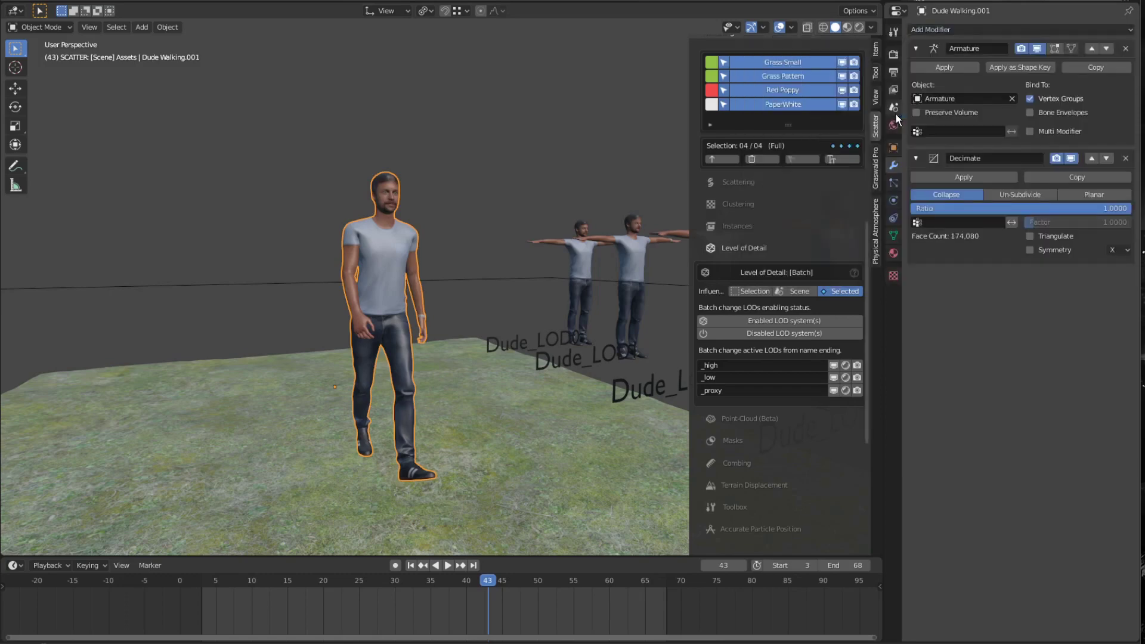
{"action": "left_click", "coordinate": [1024, 210]}
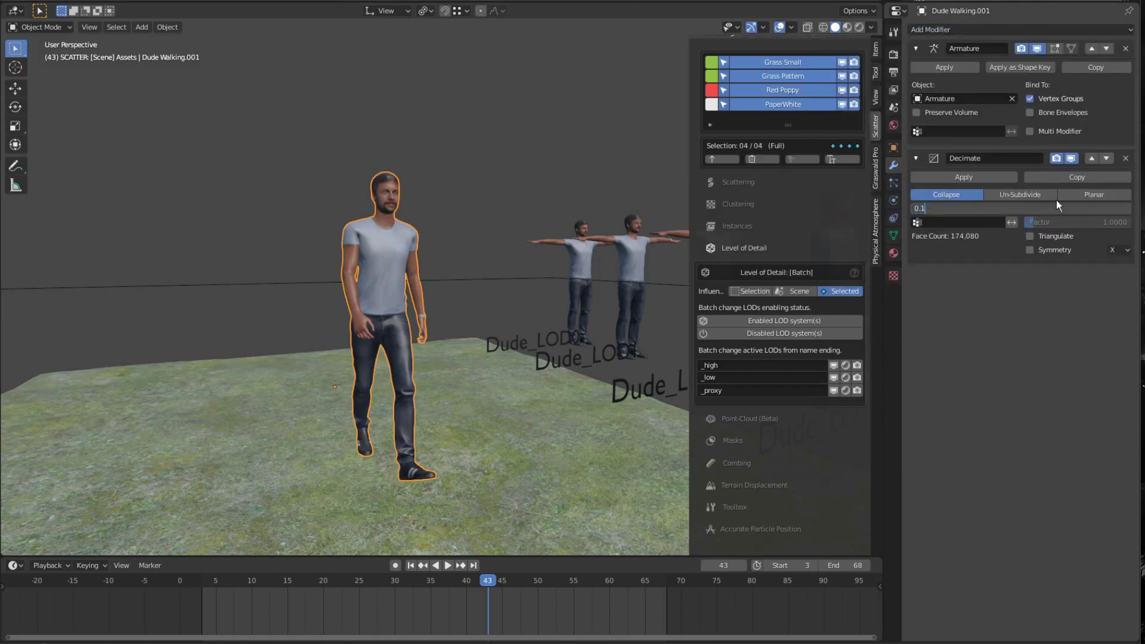
{"action": "key", "text": "Return"}
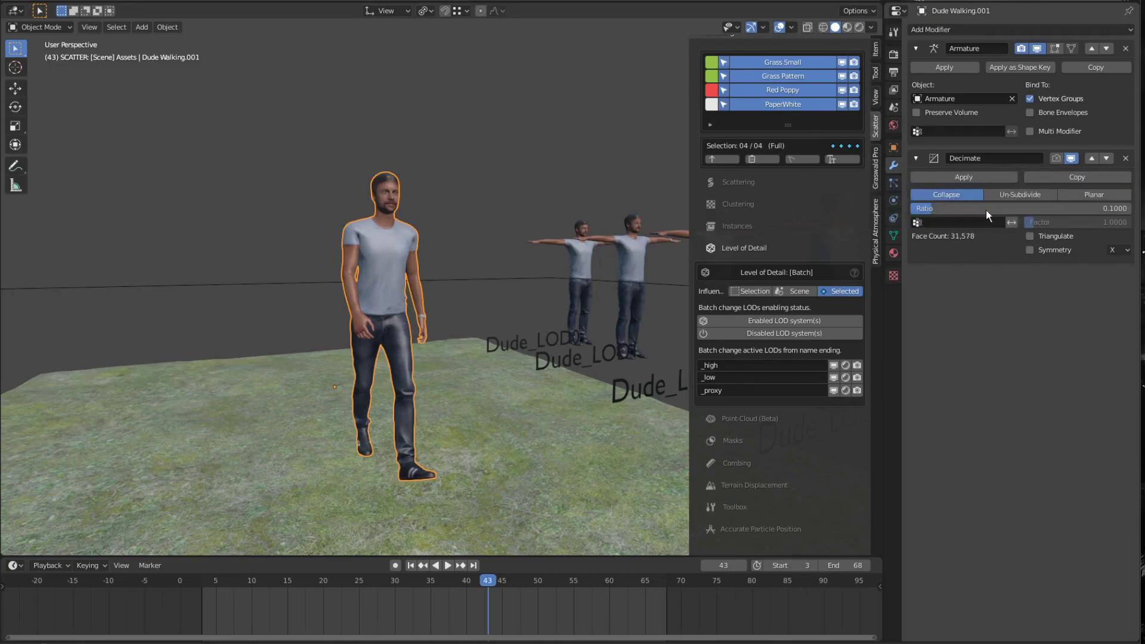
Examine the decimated shirt mesh in wireframe, try the modifier's Planar mode, and return to Collapse.
{"action": "scroll", "coordinate": [417, 232], "scroll_direction": "up", "scroll_amount": 8}
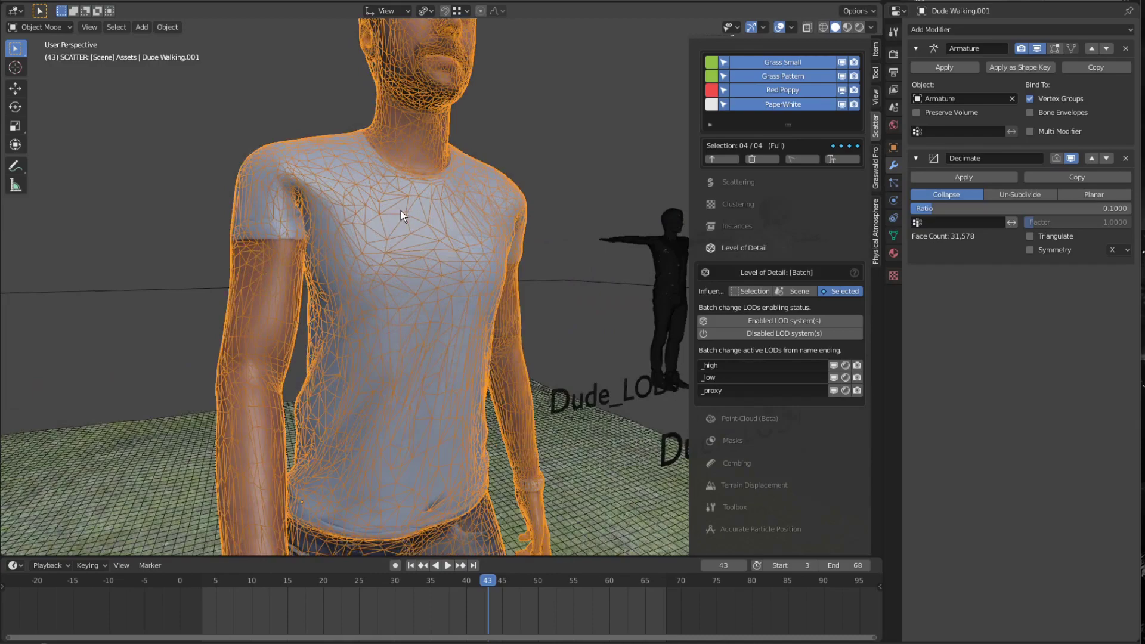
{"action": "middle_click_drag", "start_coordinate": [402, 211], "coordinate": [402, 212]}
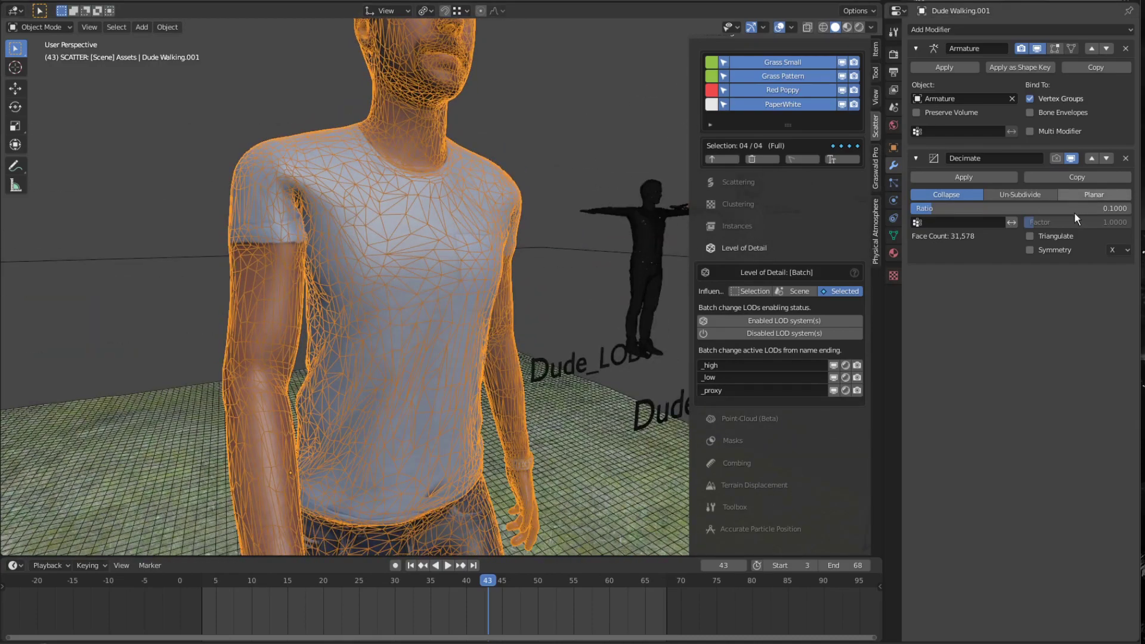
{"action": "left_click", "coordinate": [1094, 194]}
{"action": "left_click", "coordinate": [1021, 208]}
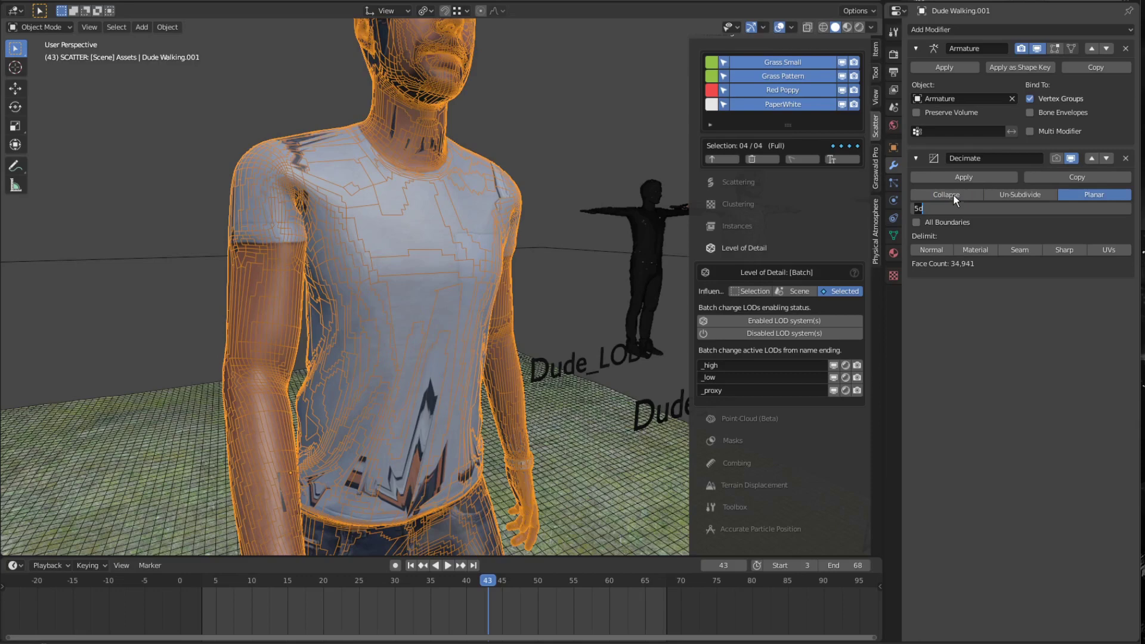
{"action": "key", "text": "Return"}
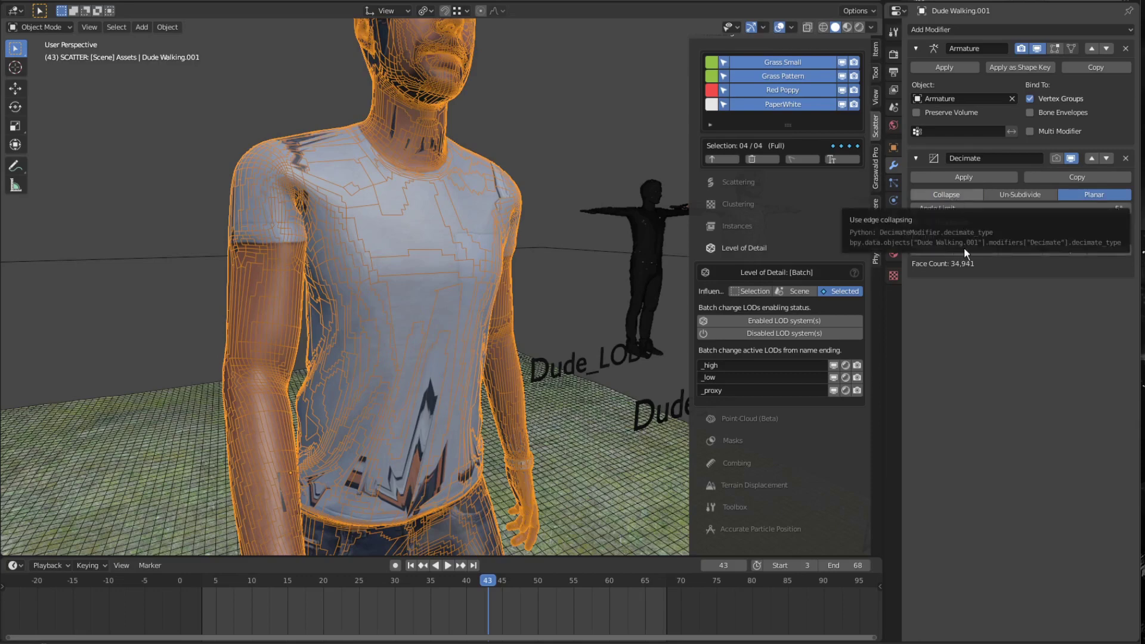
{"action": "left_click", "coordinate": [952, 196]}
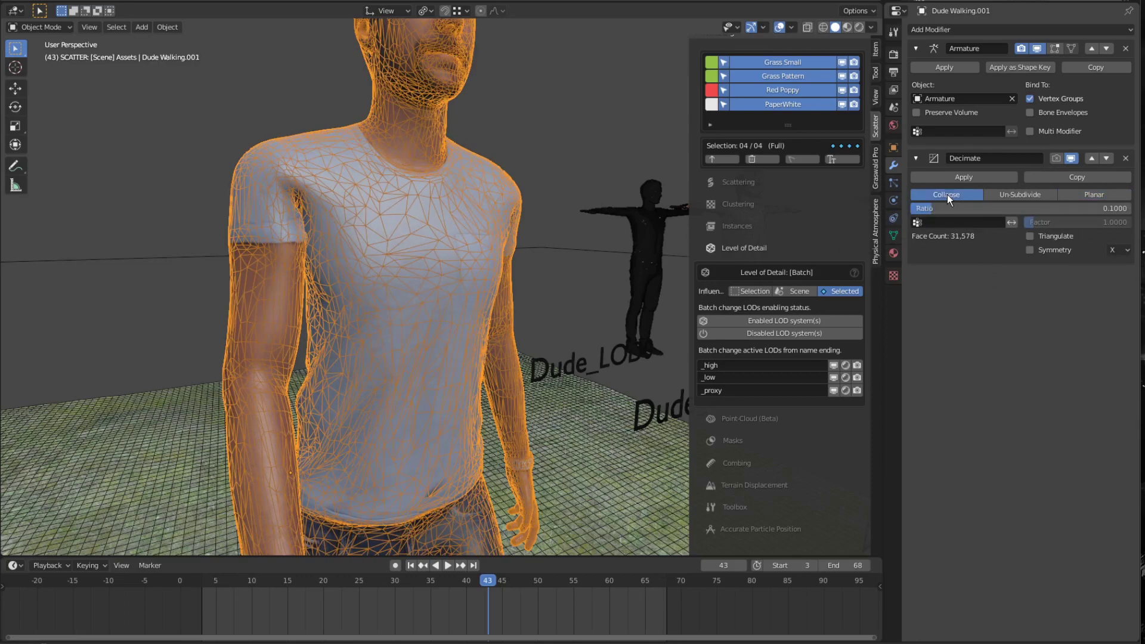
Set the walking man's Decimate ratio to 0.01.
{"action": "left_click", "coordinate": [992, 208]}
{"action": "type", "text": "0.01"}
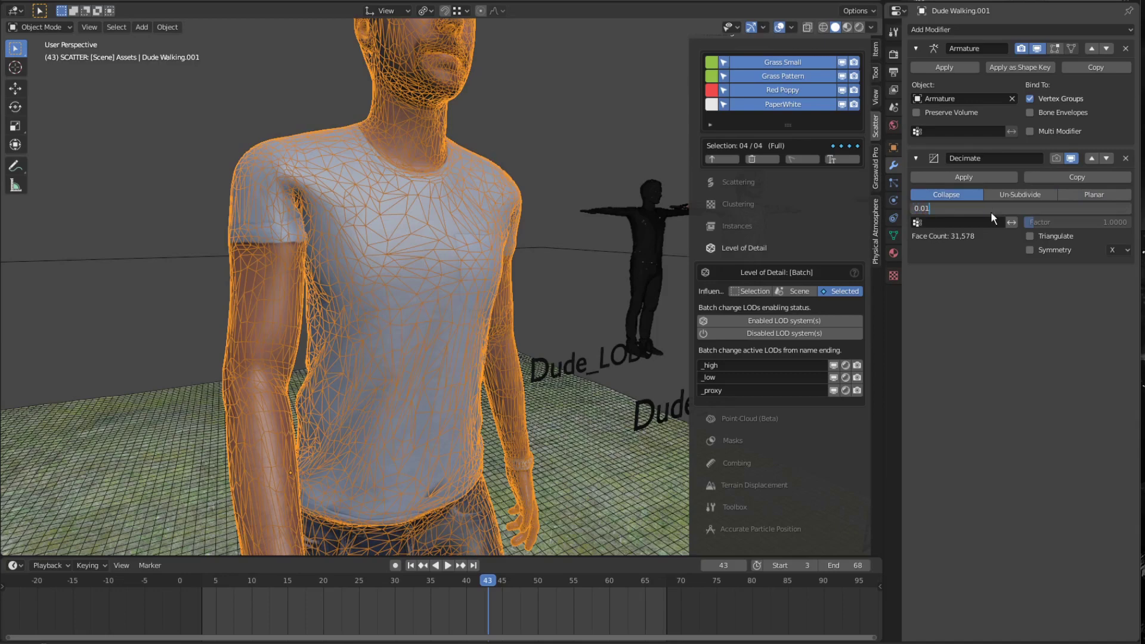
{"action": "key", "text": "Return"}
{"action": "scroll", "coordinate": [435, 282], "scroll_direction": "down", "scroll_amount": 4}
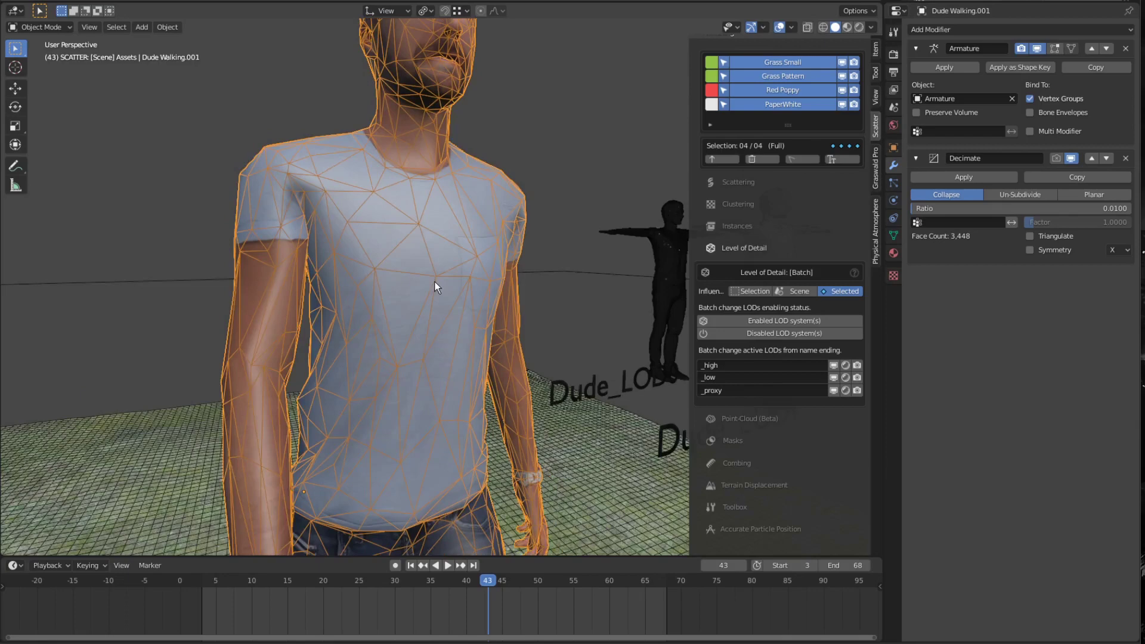
{"action": "scroll", "coordinate": [466, 238], "scroll_direction": "down", "scroll_amount": 2}
Deselect the walking man and play his animation with the decimated mesh.
{"action": "left_click", "coordinate": [503, 198]}
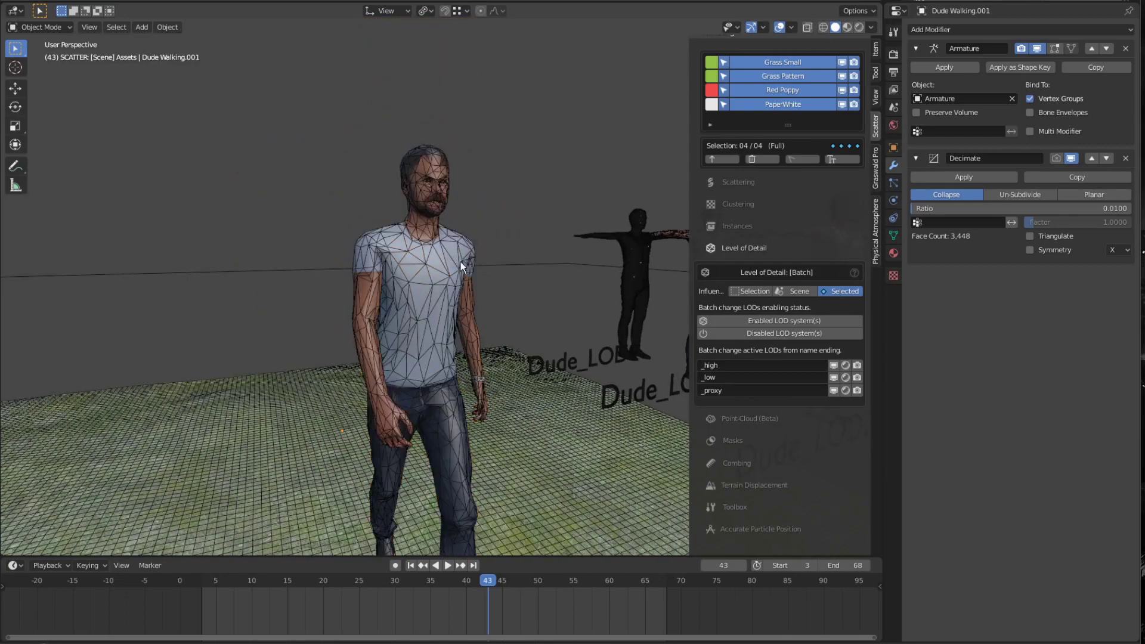
{"action": "middle_click_drag", "start_coordinate": [461, 263], "coordinate": [460, 261]}
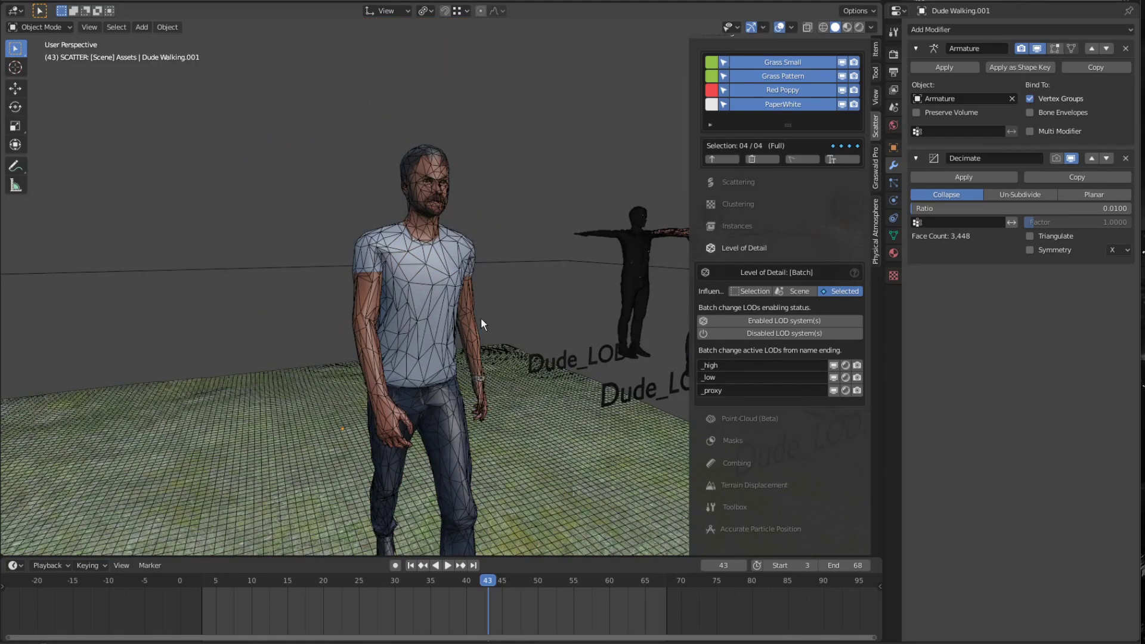
{"action": "middle_click_drag", "start_coordinate": [453, 323], "coordinate": [456, 326]}
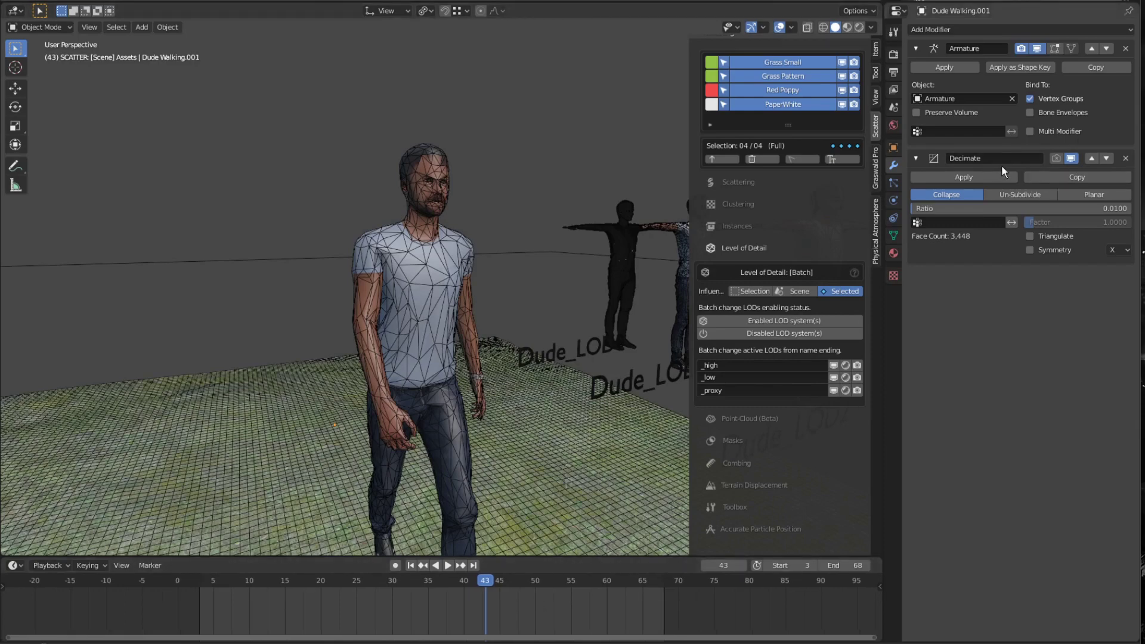
{"action": "left_click", "coordinate": [448, 565]}
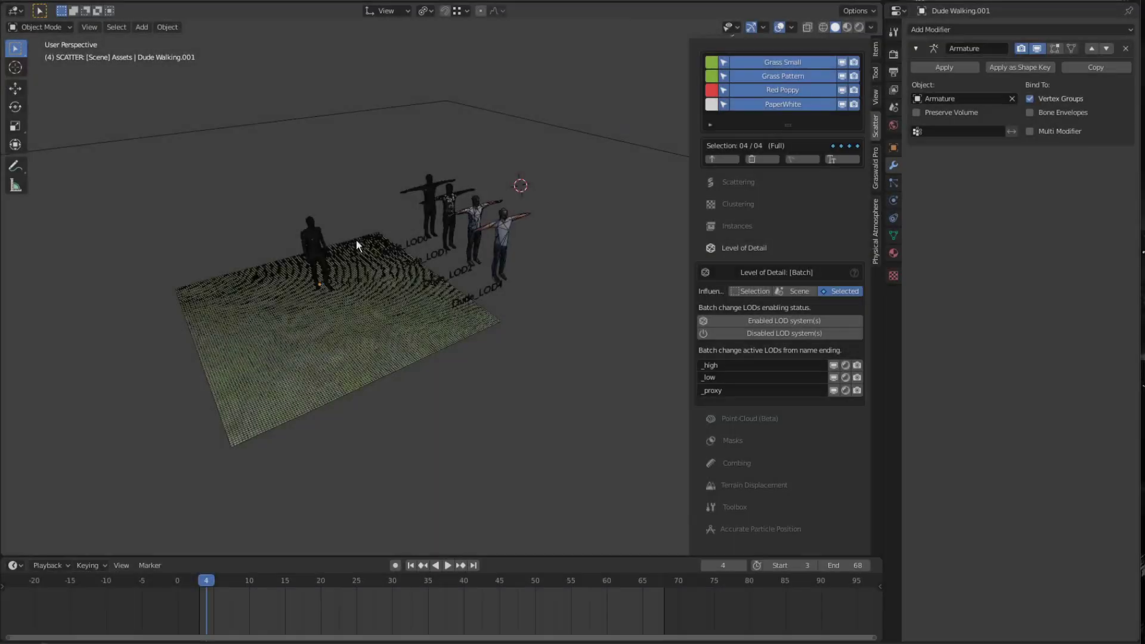
Hide the wireframe overlay and examine the Dude_LOD0, LOD1, LOD2 and LOD4 models beside the ground plane.
{"action": "scroll", "coordinate": [333, 235], "scroll_direction": "up", "scroll_amount": 5}
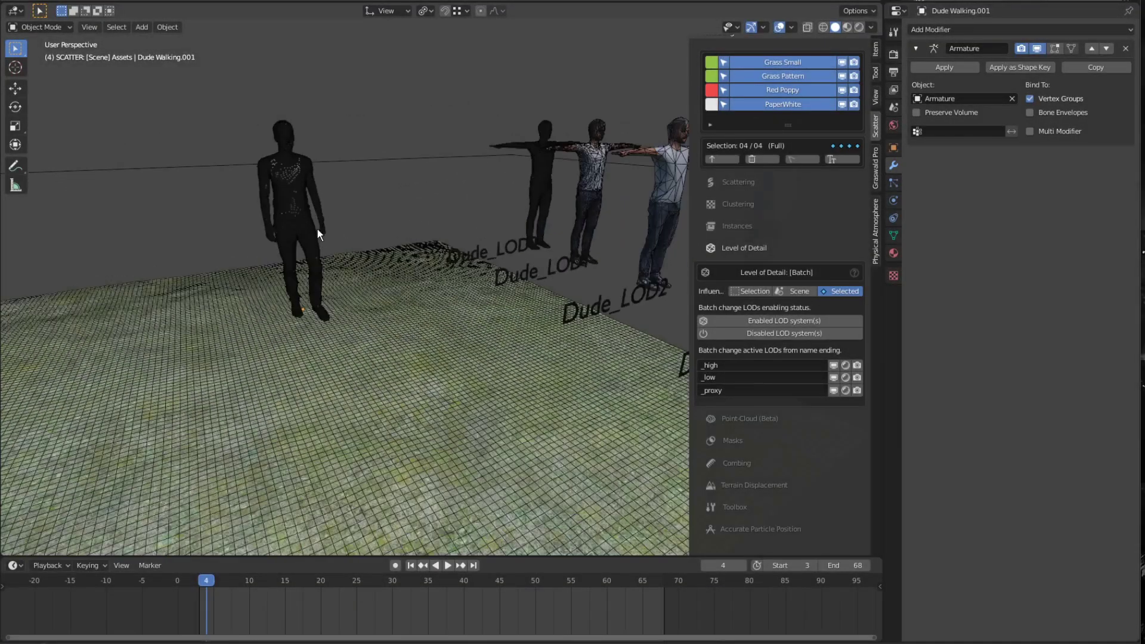
{"action": "scroll", "coordinate": [318, 229], "scroll_direction": "up", "scroll_amount": 3}
{"action": "mouse_move", "coordinate": [304, 202]}
{"action": "middle_mouse_down"}
{"action": "mouse_move", "coordinate": [320, 190]}
{"action": "mouse_move", "coordinate": [297, 225]}
{"action": "mouse_move", "coordinate": [311, 232]}
{"action": "mouse_move", "coordinate": [407, 187]}
{"action": "mouse_move", "coordinate": [574, 324]}
{"action": "mouse_move", "coordinate": [477, 287]}
{"action": "mouse_move", "coordinate": [381, 293]}
{"action": "middle_mouse_up"}
{"action": "key", "text": "z"}
{"action": "left_click", "coordinate": [232, 273]}
{"action": "scroll", "coordinate": [309, 233], "scroll_direction": "down", "scroll_amount": 2}
{"action": "scroll", "coordinate": [352, 252], "scroll_direction": "up", "scroll_amount": 3}
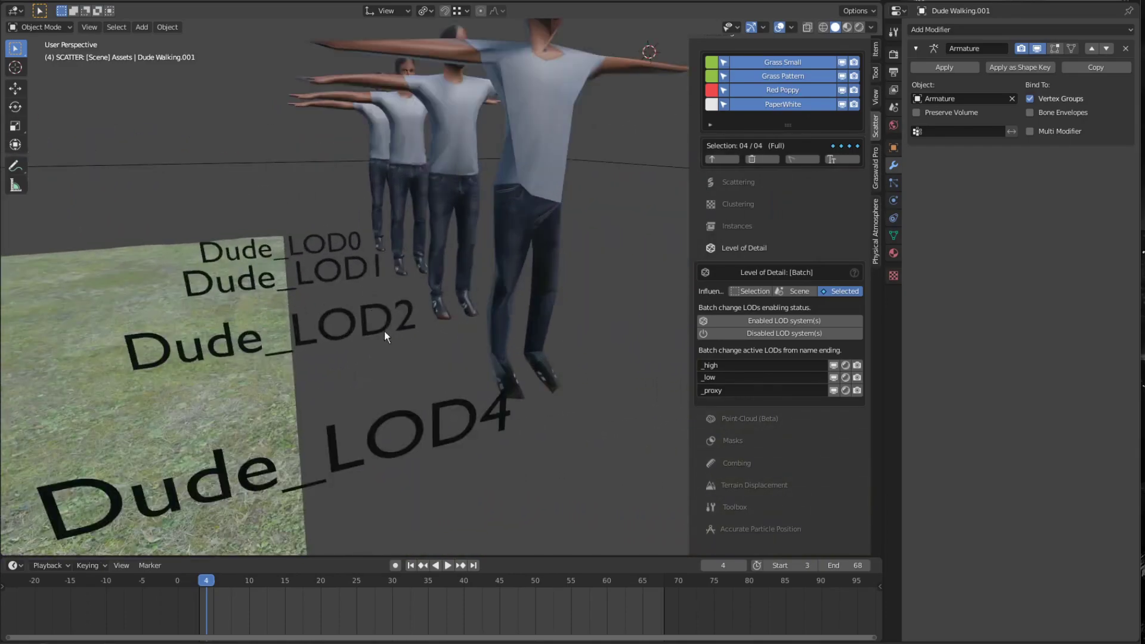
Show the wireframe overlay on the T-posed Dude LOD models to compare their mesh densities.
{"action": "middle_click_drag", "start_coordinate": [410, 141], "coordinate": [436, 148]}
{"action": "key", "text": "z"}
{"action": "left_click", "coordinate": [366, 165]}
{"action": "scroll", "coordinate": [340, 70], "scroll_direction": "up", "scroll_amount": 6}
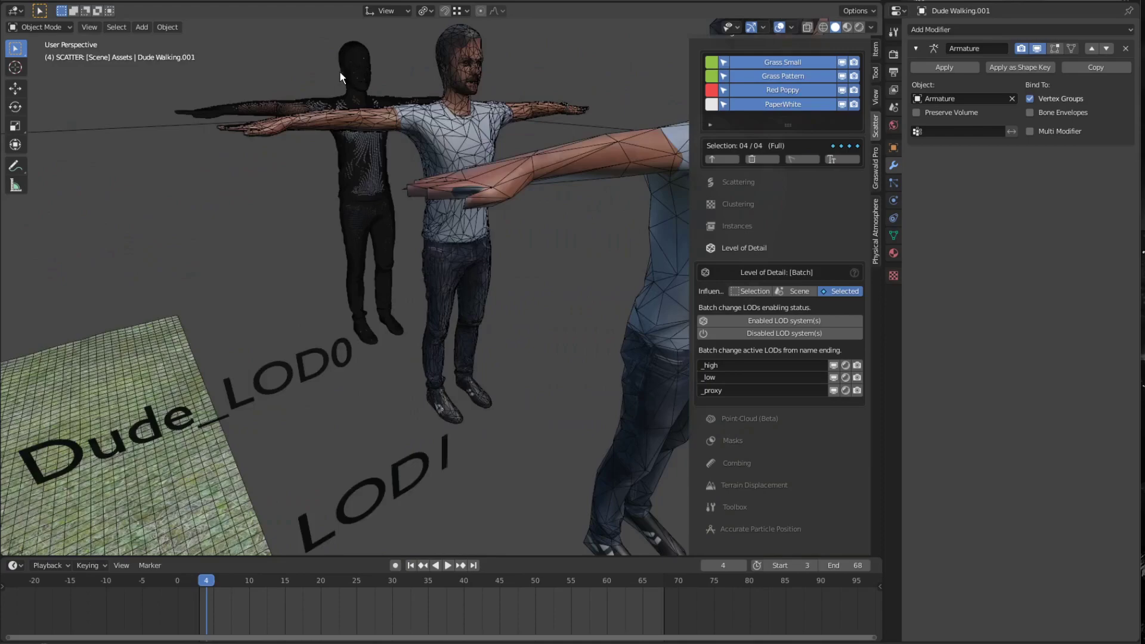
{"action": "middle_click_drag", "start_coordinate": [357, 77], "coordinate": [301, 174]}
{"action": "scroll", "coordinate": [540, 252], "scroll_direction": "down", "scroll_amount": 4}
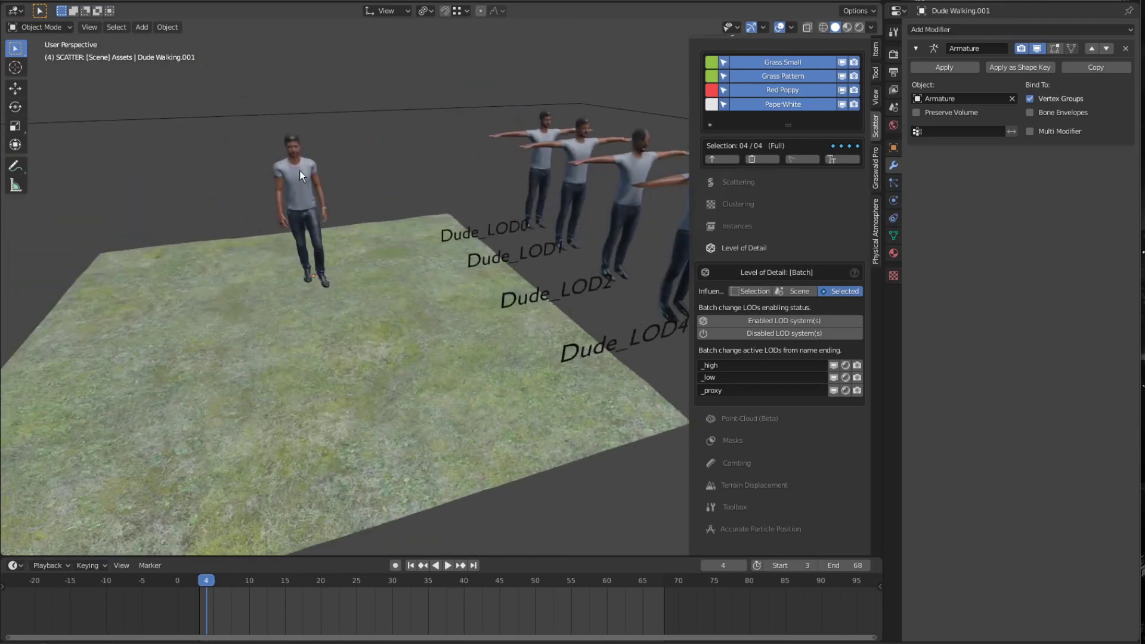
Select the walking man, open his mesh data settings, and toggle Level of Detail off and back on.
{"action": "left_click", "coordinate": [300, 172]}
{"action": "left_click", "coordinate": [893, 235]}
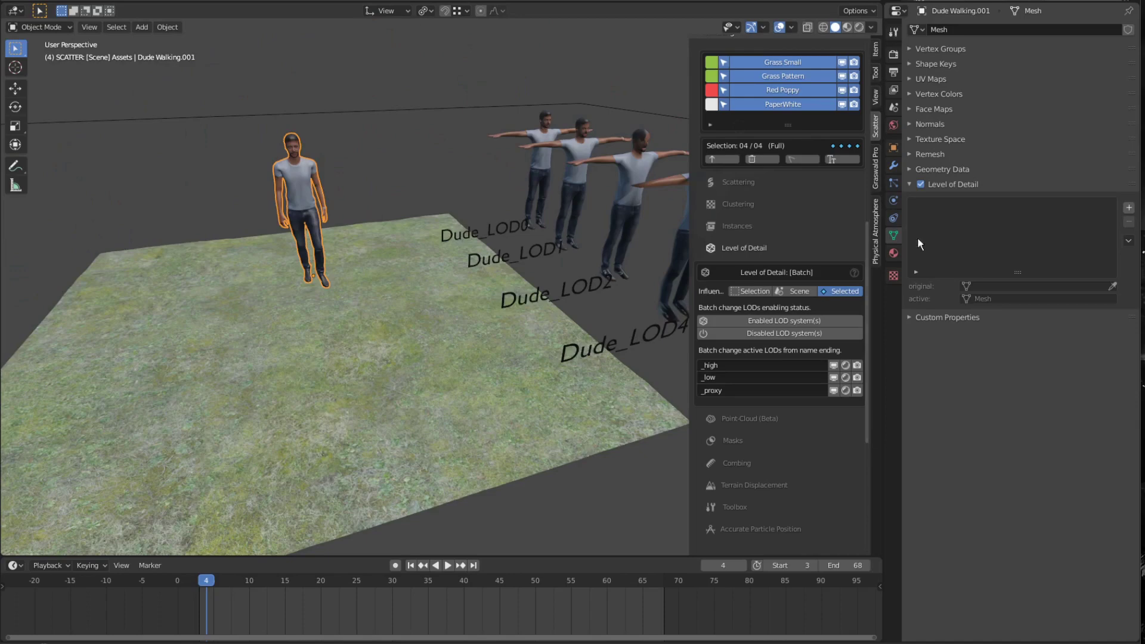
{"action": "left_click", "coordinate": [931, 183]}
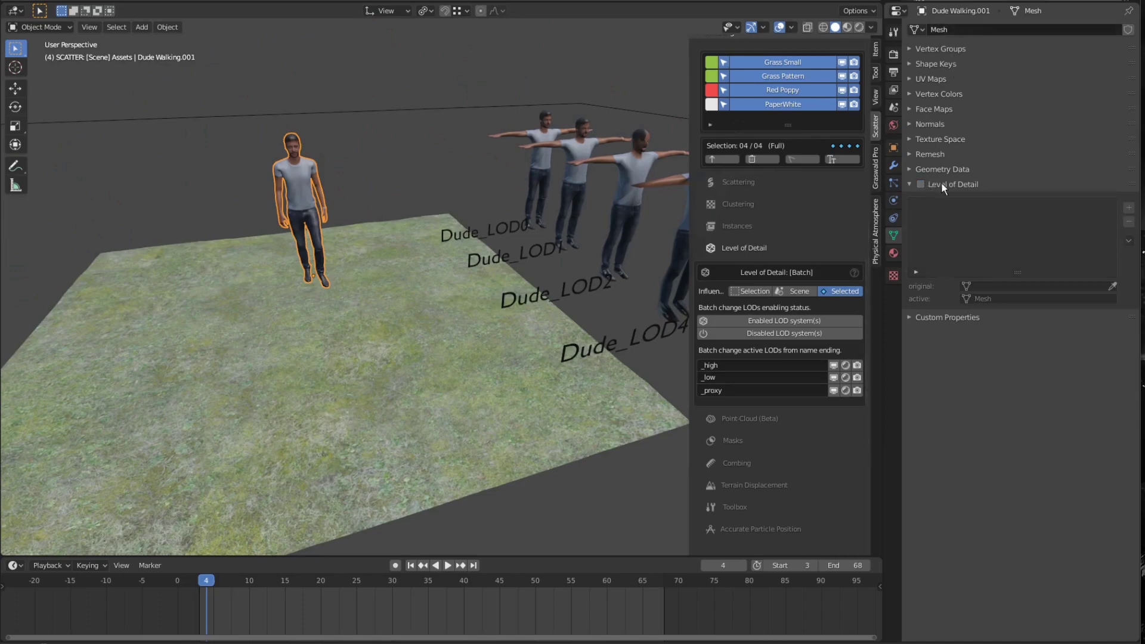
{"action": "left_click", "coordinate": [943, 183]}
{"action": "left_click", "coordinate": [950, 183]}
{"action": "left_click", "coordinate": [922, 184]}
{"action": "scroll", "coordinate": [573, 189], "scroll_direction": "down", "scroll_amount": 1}
{"action": "middle_click_drag", "start_coordinate": [573, 189], "coordinate": [417, 244], "text": "shift"}
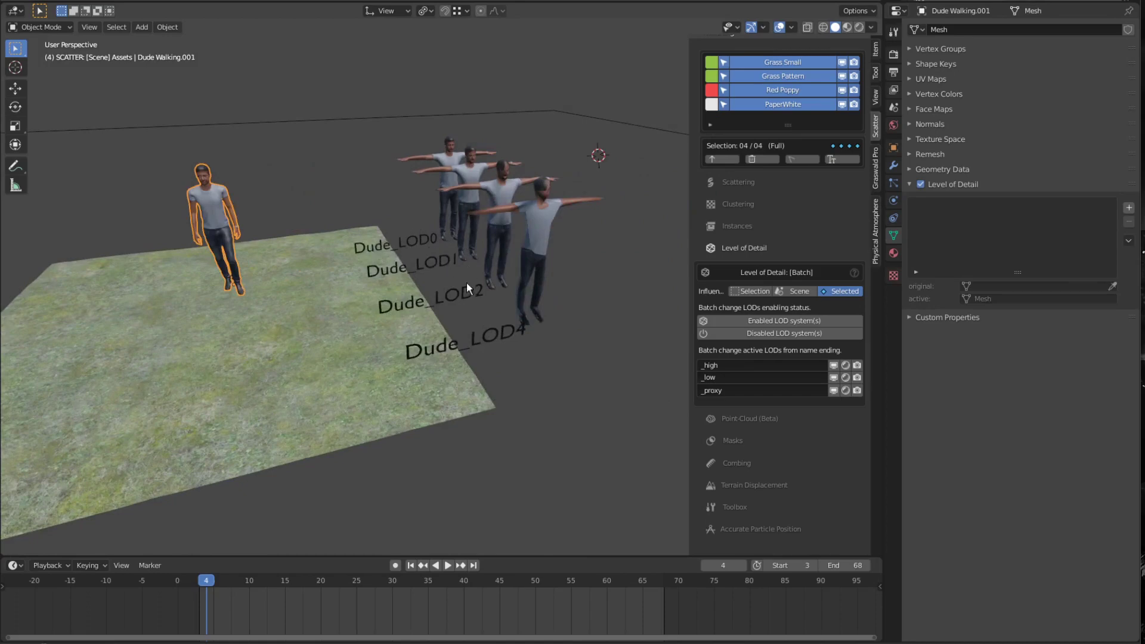
Add four empty slots to the walking man's Level of Detail list.
{"action": "left_click", "coordinate": [1128, 208]}
{"action": "left_click", "coordinate": [1129, 208]}
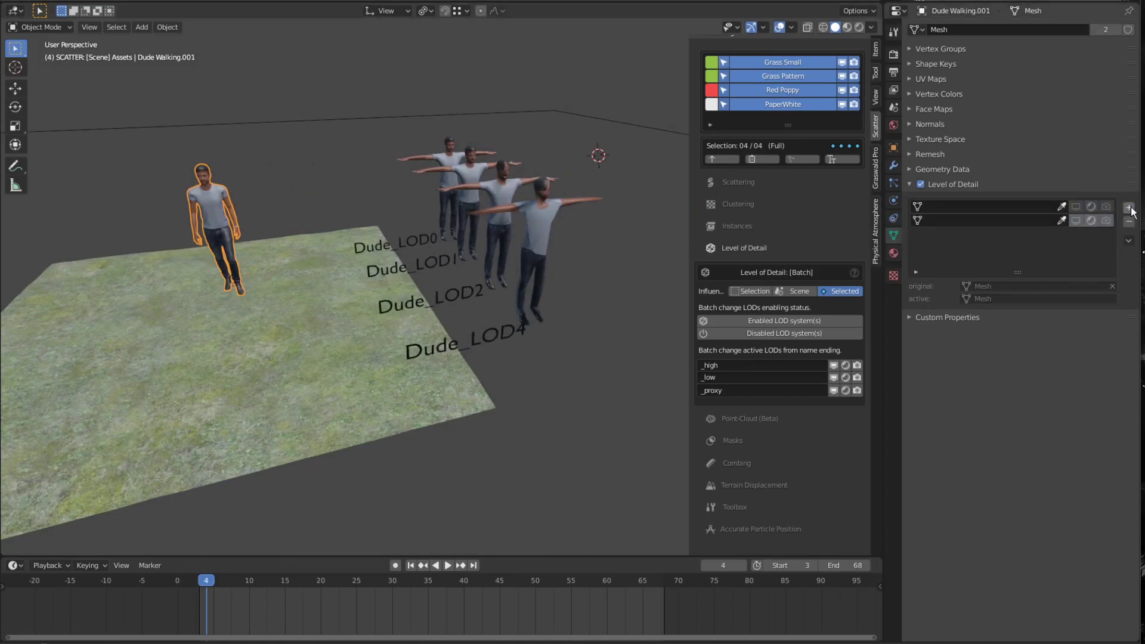
{"action": "left_click", "coordinate": [1129, 208]}
{"action": "left_click", "coordinate": [1128, 208]}
Assign the Dude_LOD0, Dude_LOD1, Dude_LOD2 and Dude_LOD4 meshes to the four LOD slots by picking the T-posed models in the viewport.
{"action": "mouse_move", "coordinate": [597, 209]}
{"action": "middle_mouse_down"}
{"action": "mouse_move", "coordinate": [608, 212]}
{"action": "mouse_move", "coordinate": [594, 206]}
{"action": "middle_mouse_up"}
{"action": "left_click", "coordinate": [1062, 207]}
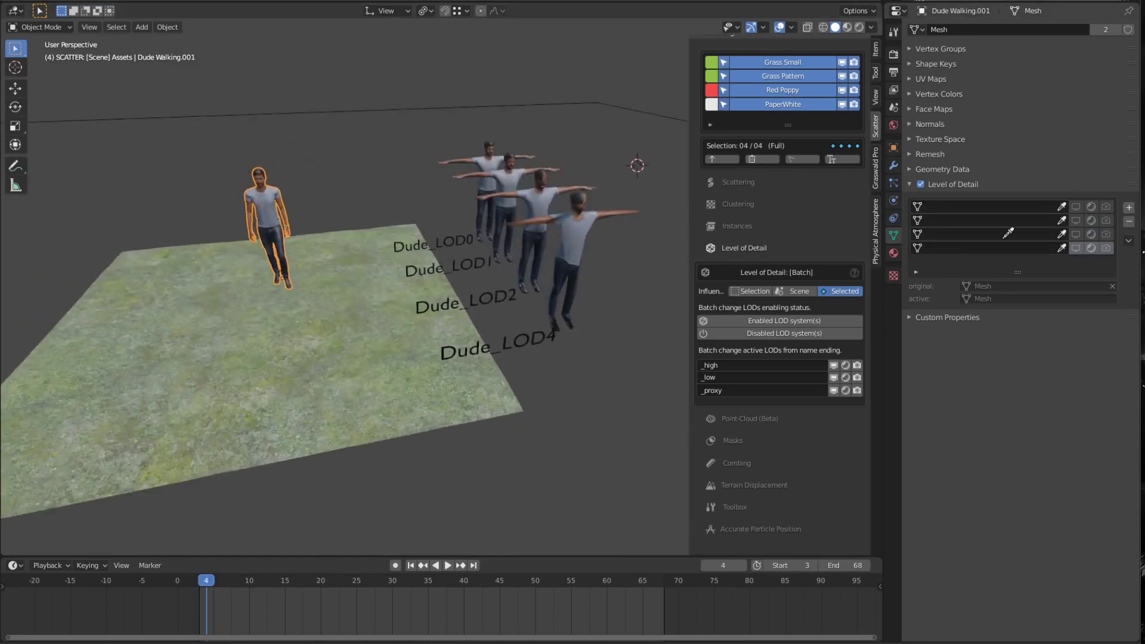
{"action": "left_click", "coordinate": [488, 150]}
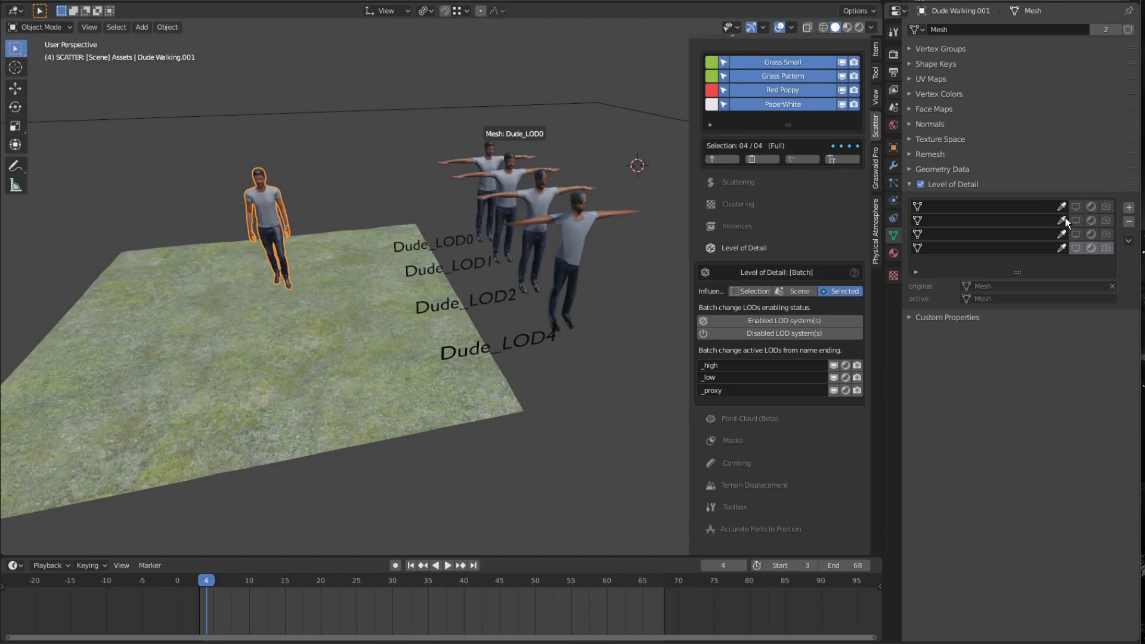
{"action": "left_click", "coordinate": [1066, 217]}
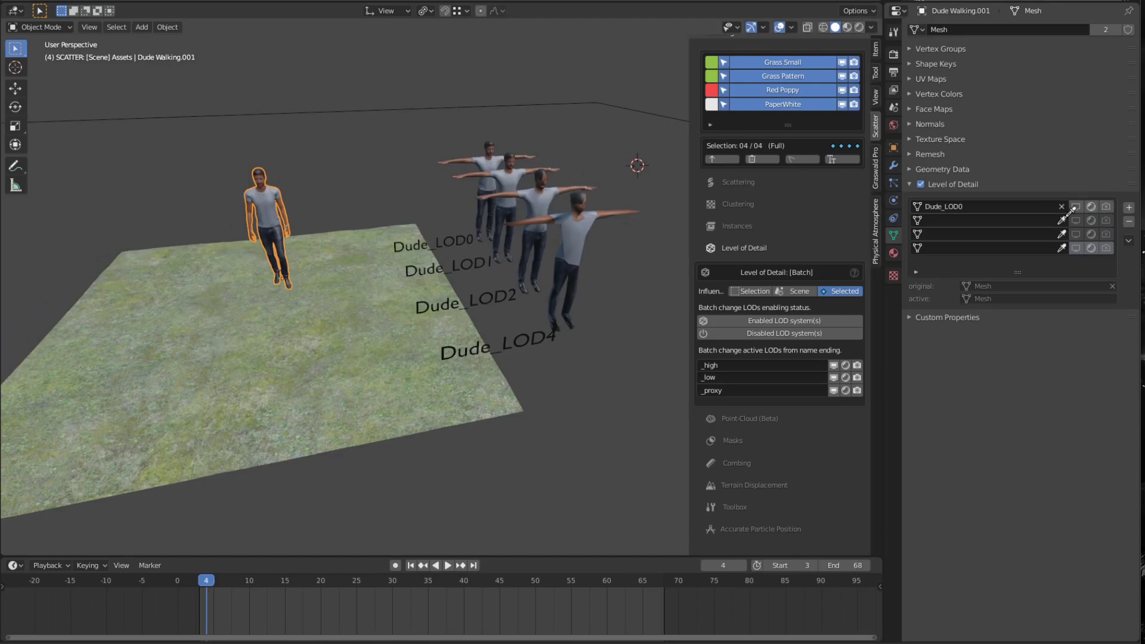
{"action": "left_click", "coordinate": [519, 179]}
{"action": "left_click", "coordinate": [1062, 233]}
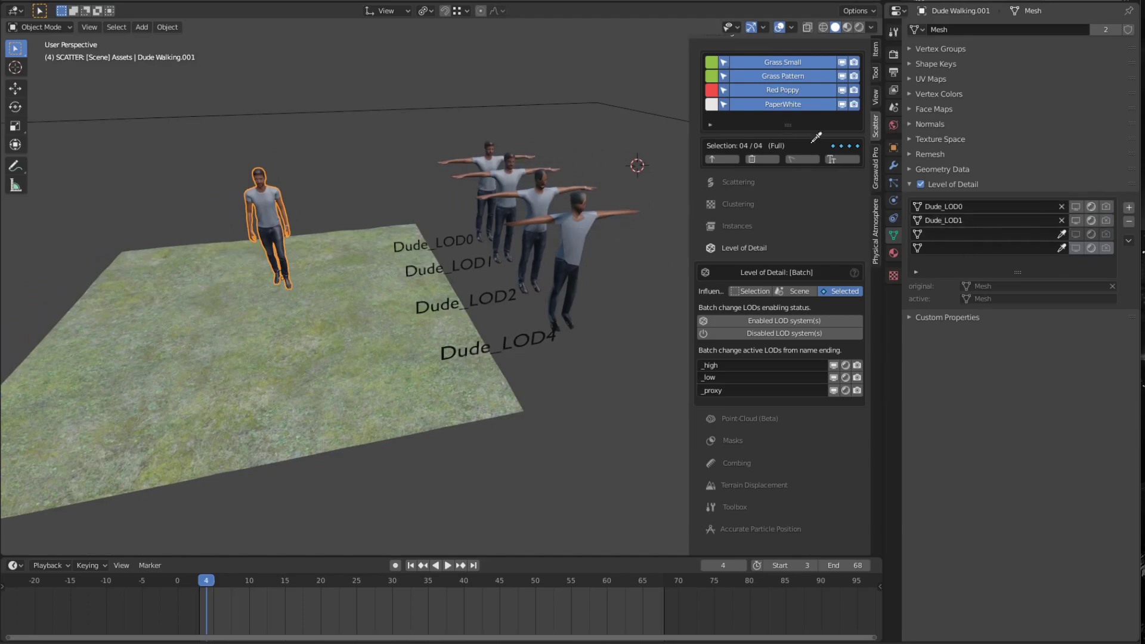
{"action": "left_click", "coordinate": [547, 191]}
{"action": "left_click", "coordinate": [1063, 248]}
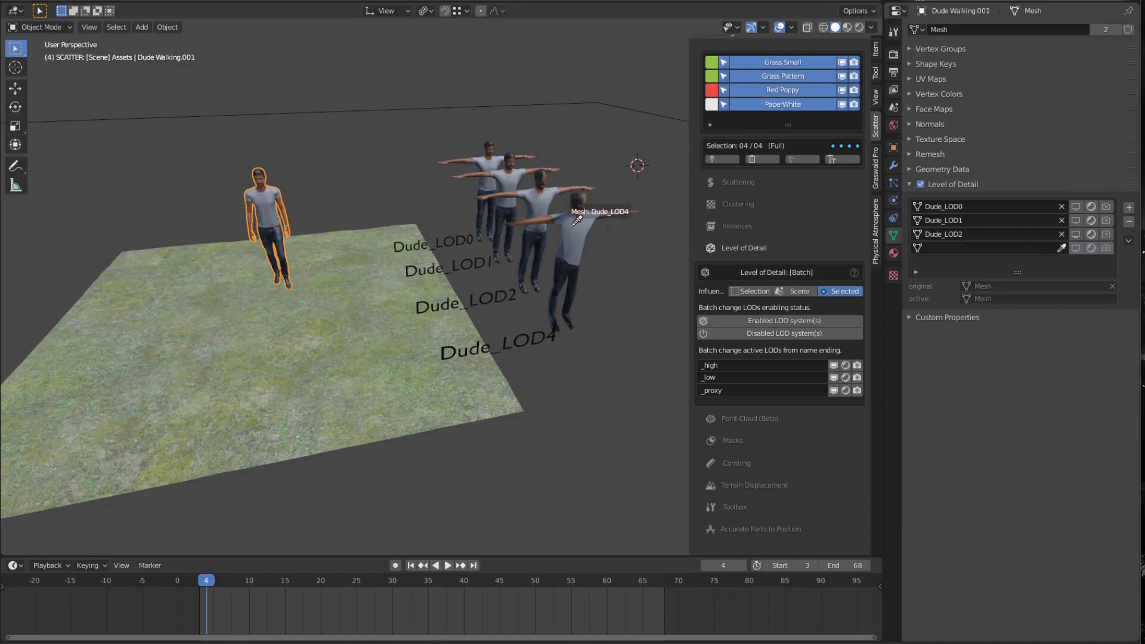
{"action": "left_click", "coordinate": [570, 228]}
{"action": "middle_click_drag", "start_coordinate": [561, 225], "coordinate": [604, 204]}
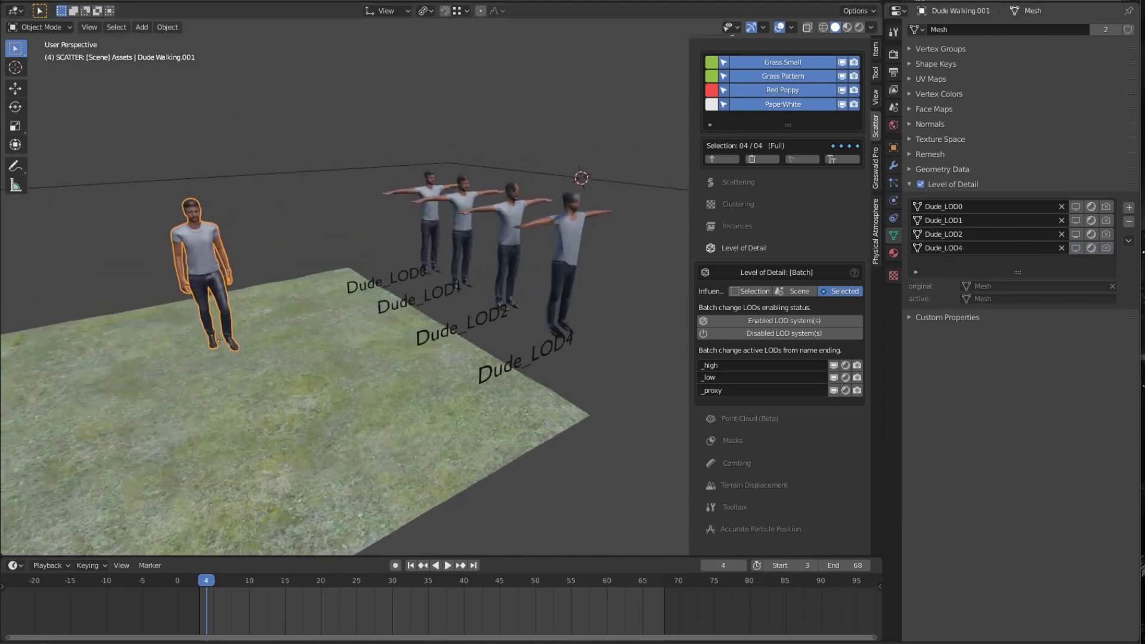
Remove all the entries from the walking man's Level of Detail list.
{"action": "left_click", "coordinate": [1133, 222]}
{"action": "left_click", "coordinate": [1132, 222]}
{"action": "left_click", "coordinate": [1132, 221]}
{"action": "left_click", "coordinate": [1133, 220]}
{"action": "left_click", "coordinate": [1130, 221]}
Fill the Level of Detail list automatically by searching for LODs with the object name Dude and the suffix _LOD.
{"action": "left_click", "coordinate": [1129, 241]}
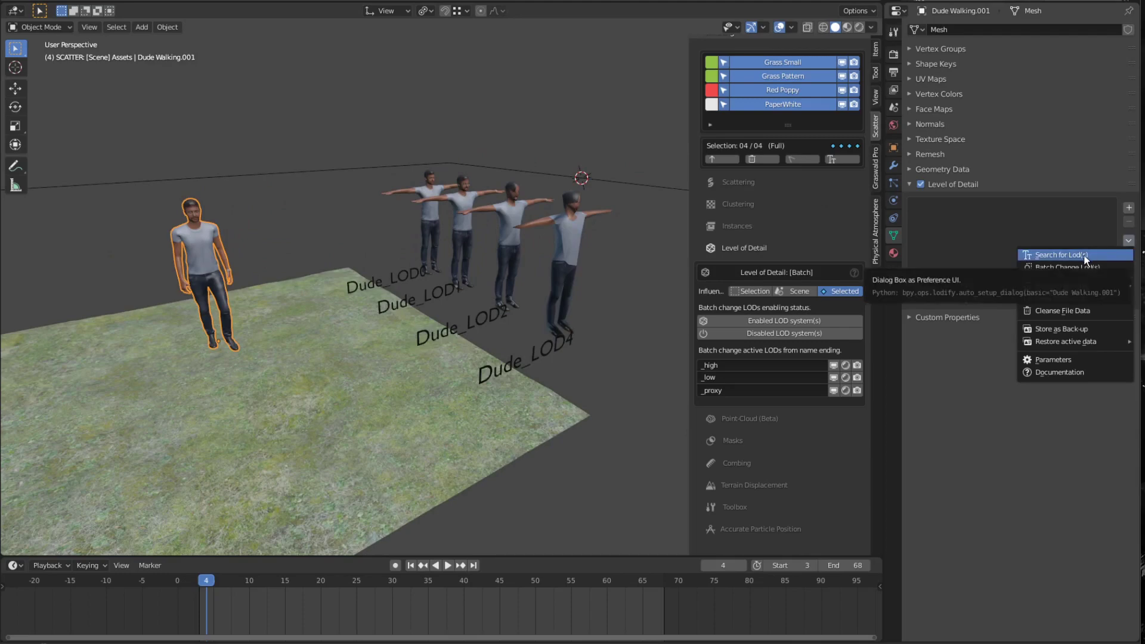
{"action": "left_click", "coordinate": [1060, 256]}
{"action": "left_click", "coordinate": [1045, 277]}
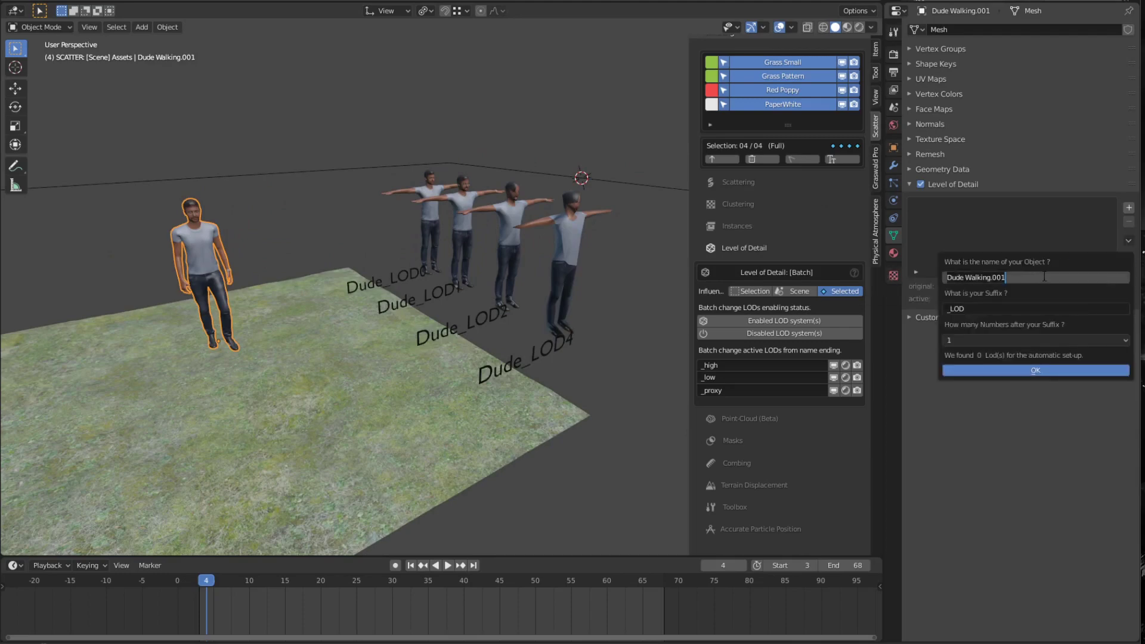
{"action": "type", "text": "Dude_"}
{"action": "key", "text": "BackSpace"}
{"action": "key", "text": "Return"}
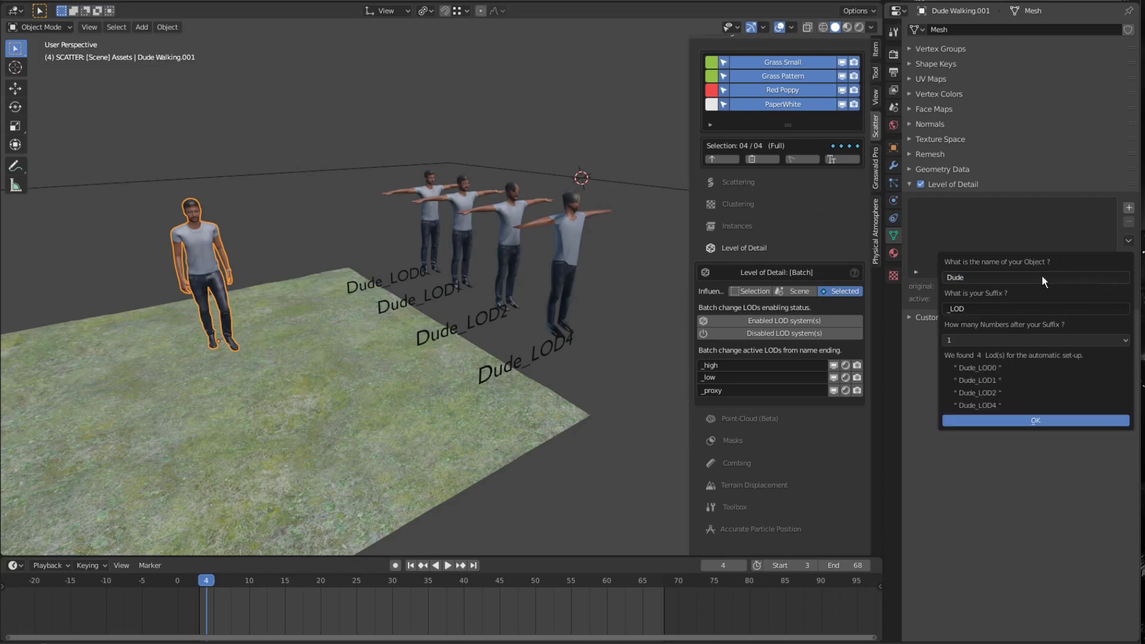
{"action": "left_click", "coordinate": [982, 309]}
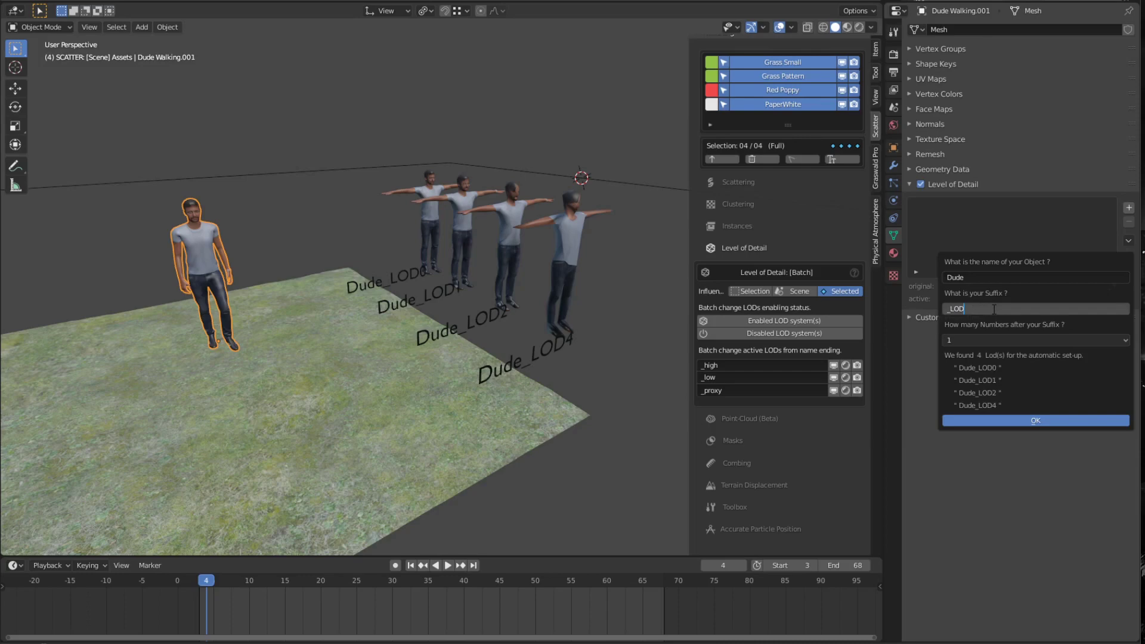
{"action": "key", "text": "Return"}
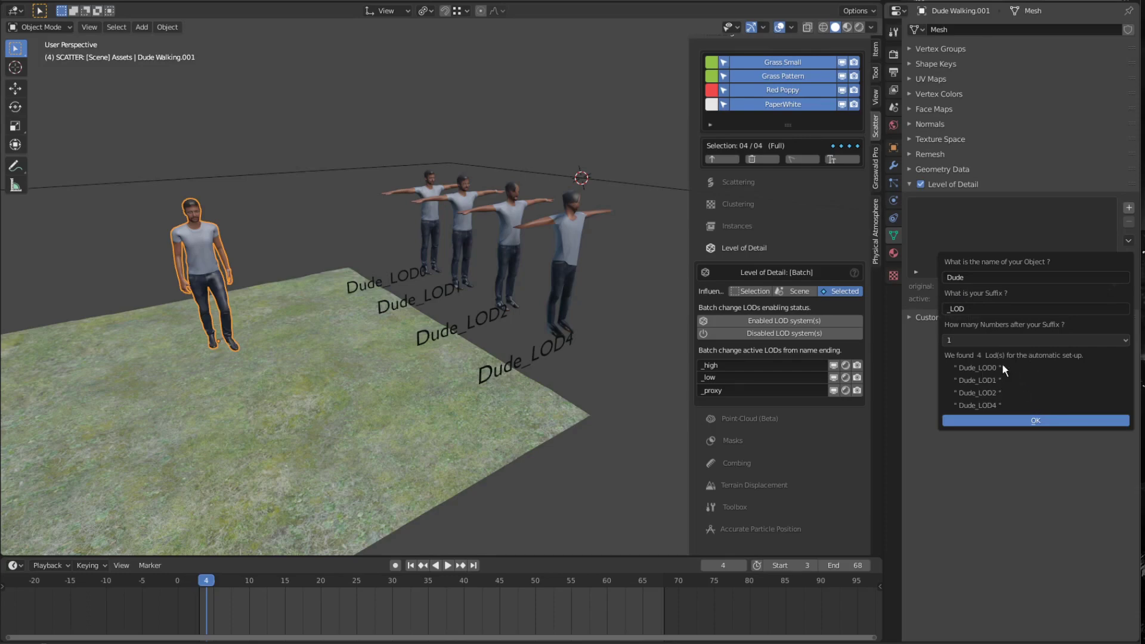
{"action": "left_click", "coordinate": [1041, 421]}
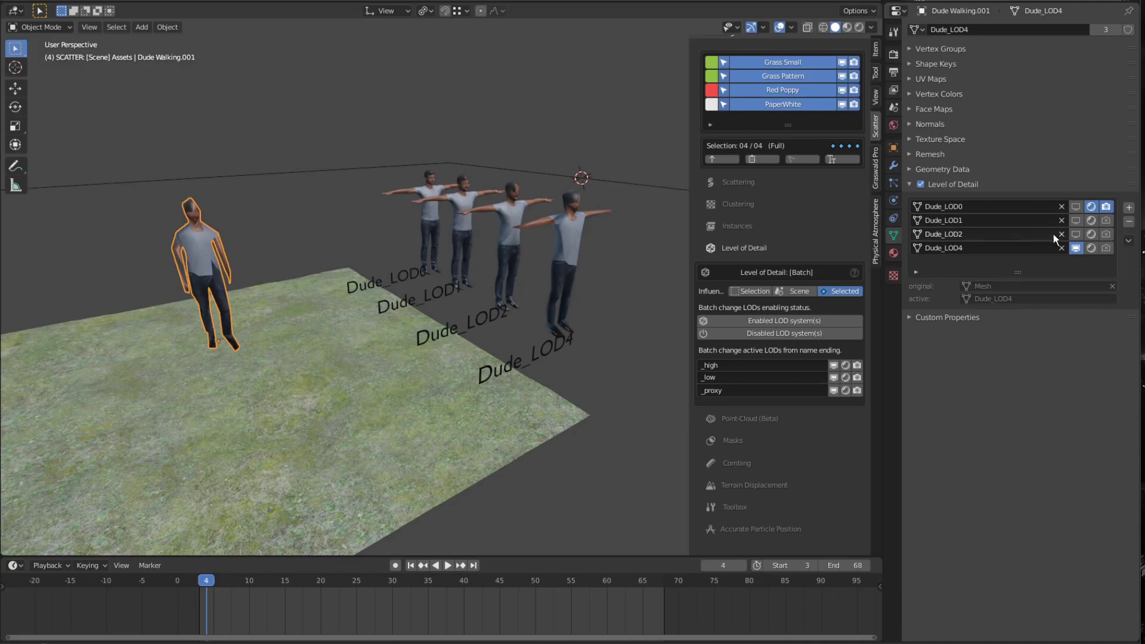
Play the walking man's animation and examine the low-poly Dude_LOD4 mesh from near and far.
{"action": "scroll", "coordinate": [262, 255], "scroll_direction": "down", "scroll_amount": 3}
{"action": "scroll", "coordinate": [264, 242], "scroll_direction": "up", "scroll_amount": 6}
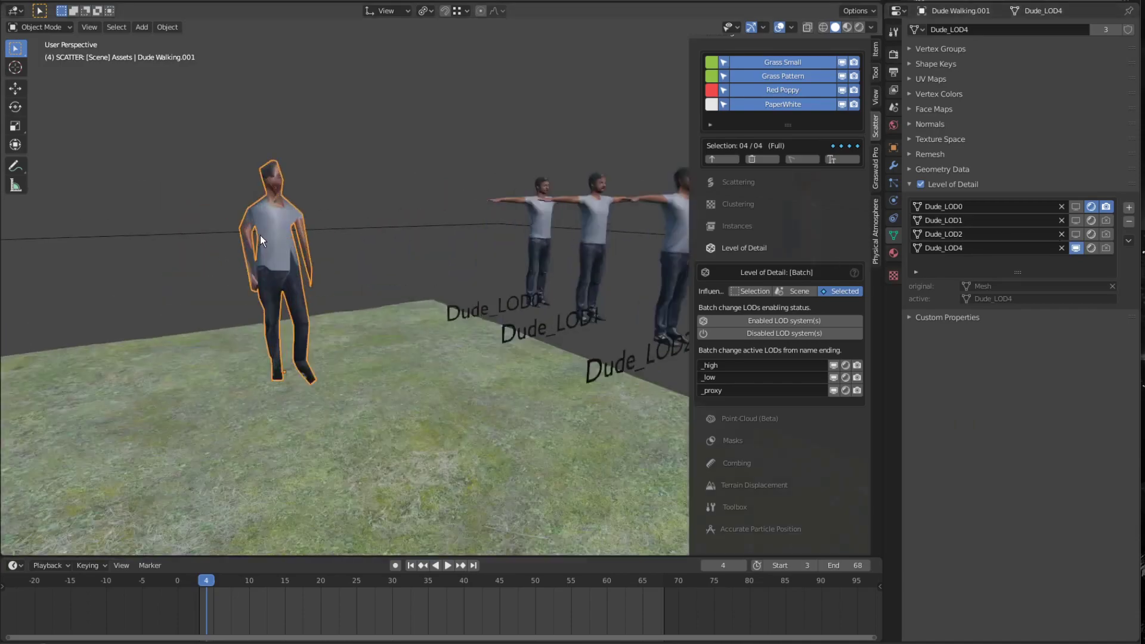
{"action": "scroll", "coordinate": [275, 242], "scroll_direction": "down", "scroll_amount": 3}
{"action": "scroll", "coordinate": [221, 209], "scroll_direction": "up", "scroll_amount": 3}
{"action": "left_click", "coordinate": [449, 567]}
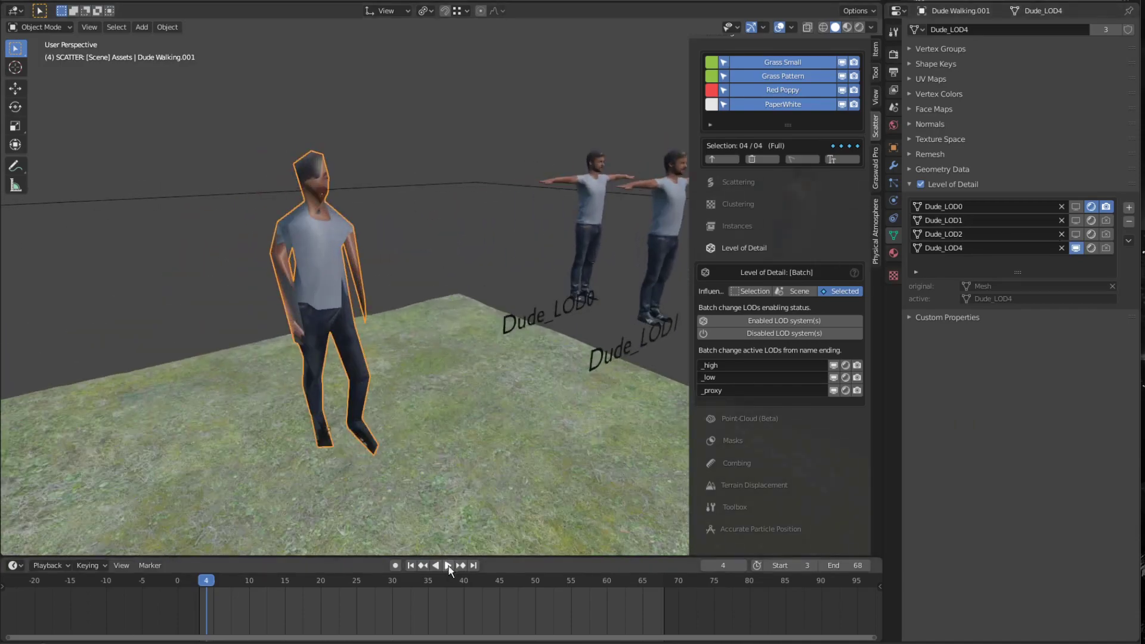
{"action": "scroll", "coordinate": [334, 309], "scroll_direction": "down", "scroll_amount": 2}
{"action": "scroll", "coordinate": [358, 322], "scroll_direction": "down", "scroll_amount": 2}
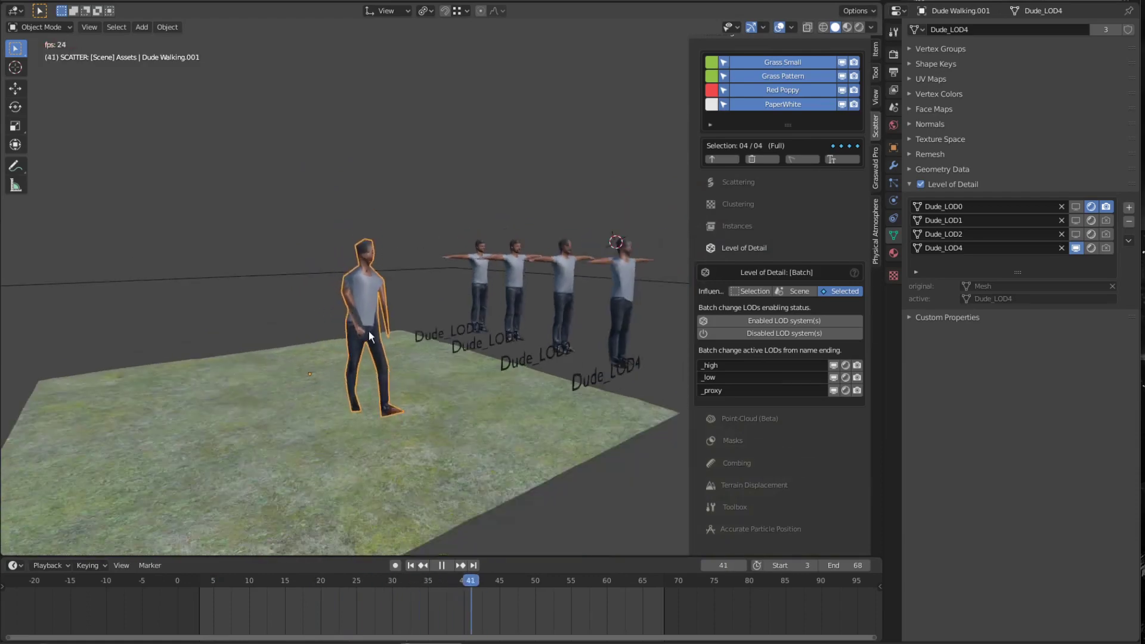
{"action": "scroll", "coordinate": [413, 363], "scroll_direction": "up", "scroll_amount": 5}
{"action": "scroll", "coordinate": [403, 354], "scroll_direction": "up", "scroll_amount": 1}
{"action": "scroll", "coordinate": [392, 343], "scroll_direction": "down", "scroll_amount": 3}
{"action": "scroll", "coordinate": [391, 341], "scroll_direction": "up", "scroll_amount": 2}
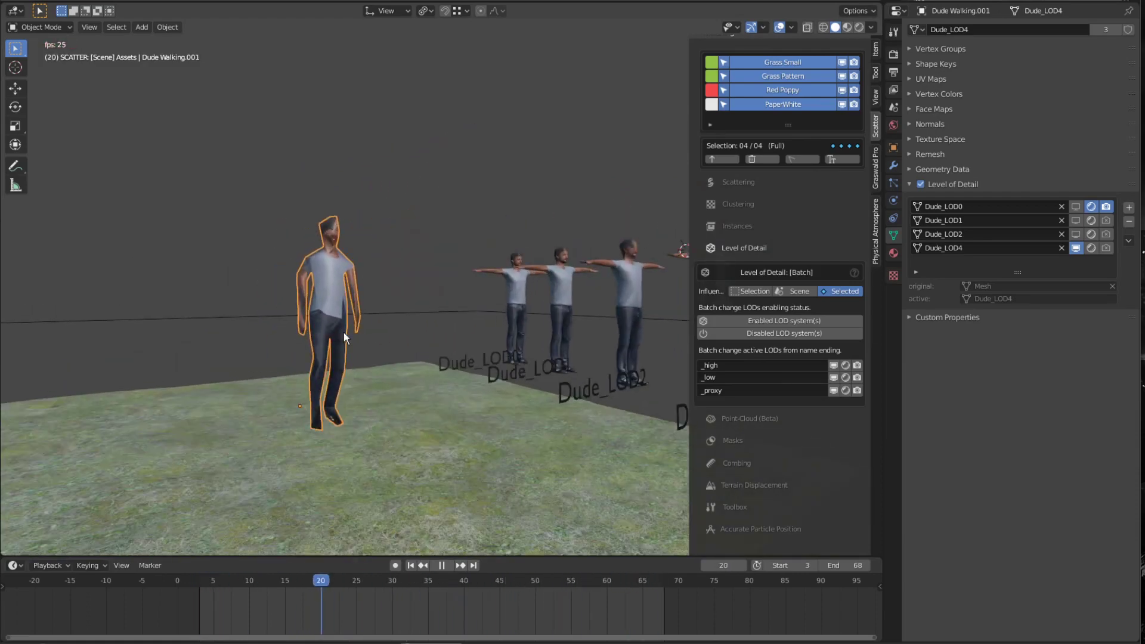